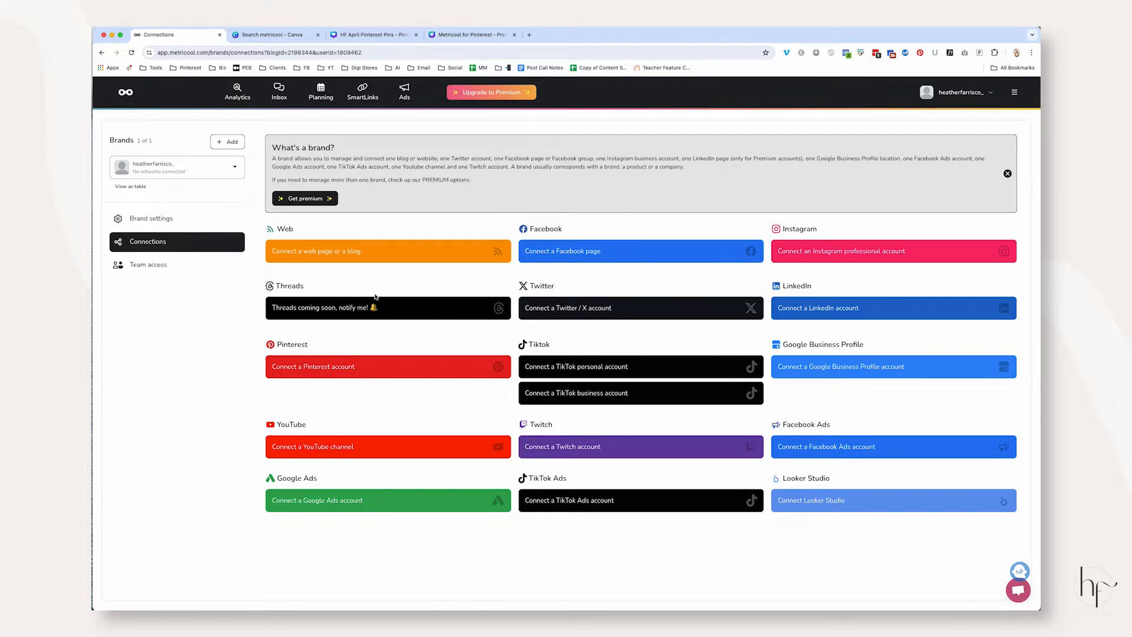
Connect a Pinterest account to the brand and open the planning calendar
left_click(411, 362)
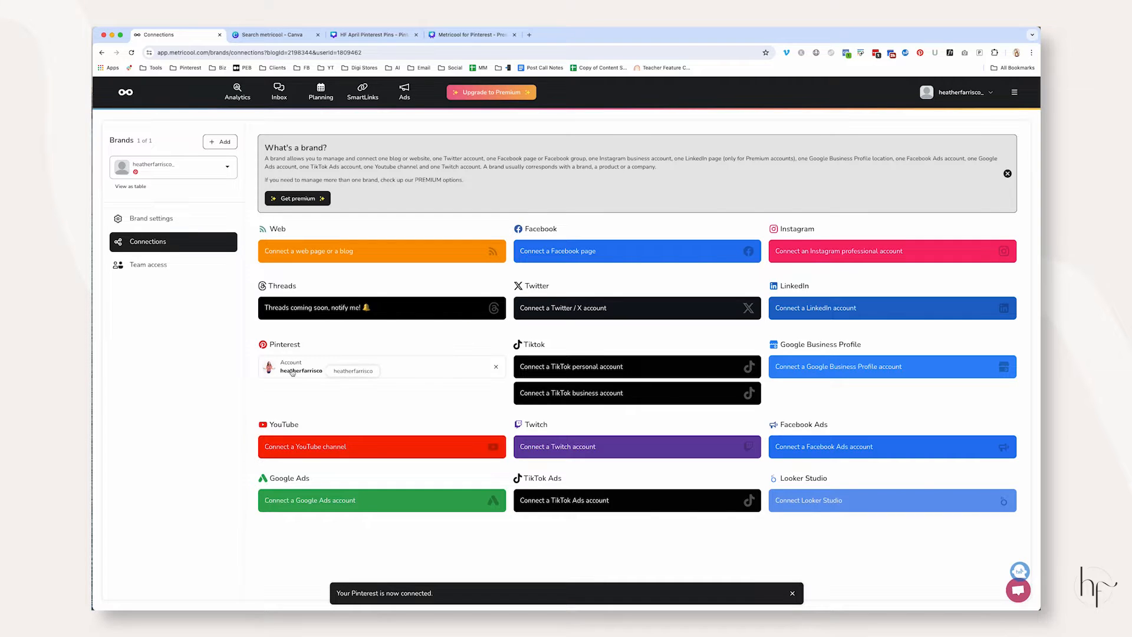
left_click(320, 96)
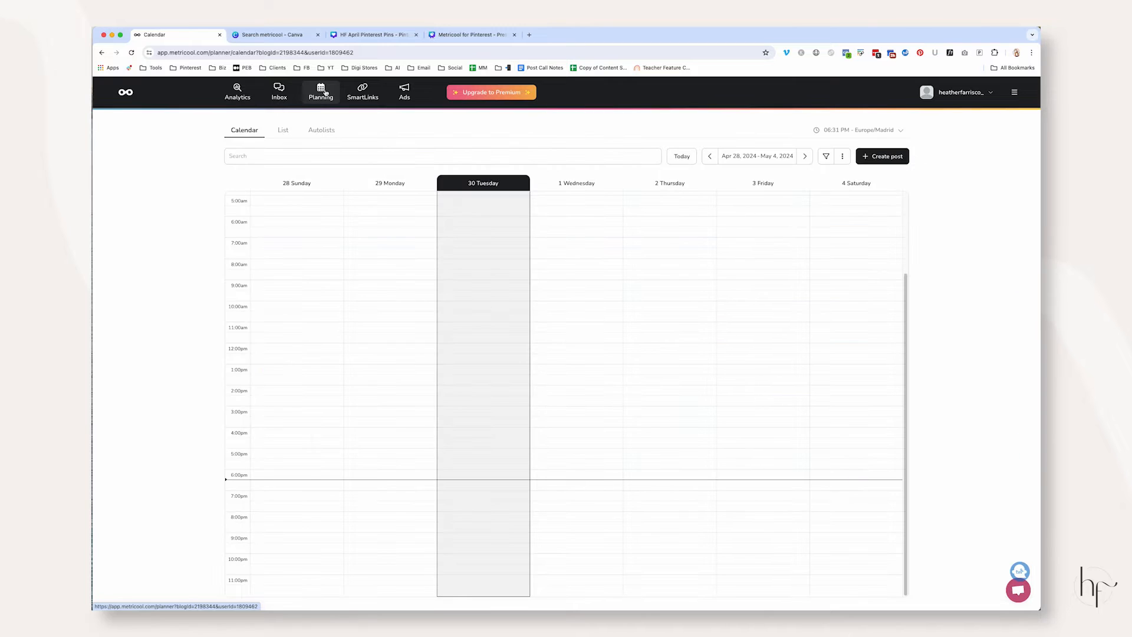
Switch to the HF April Pinterest Pins design in Canva and set its download file type to JPG
left_click(372, 34)
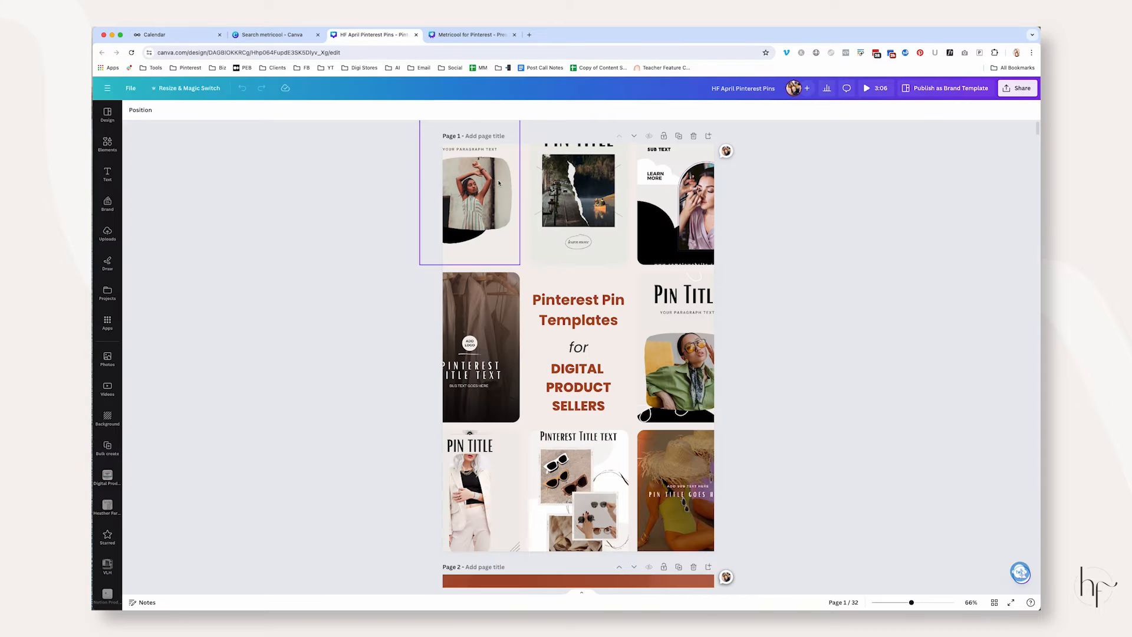
left_click(1023, 89)
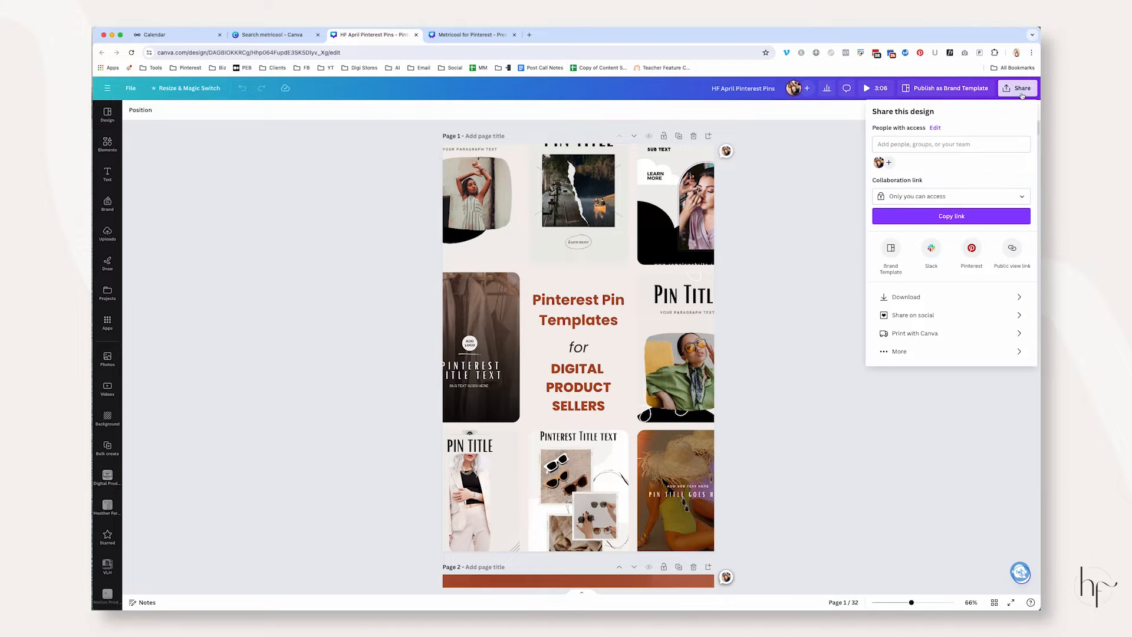
left_click(974, 293)
left_click(1018, 148)
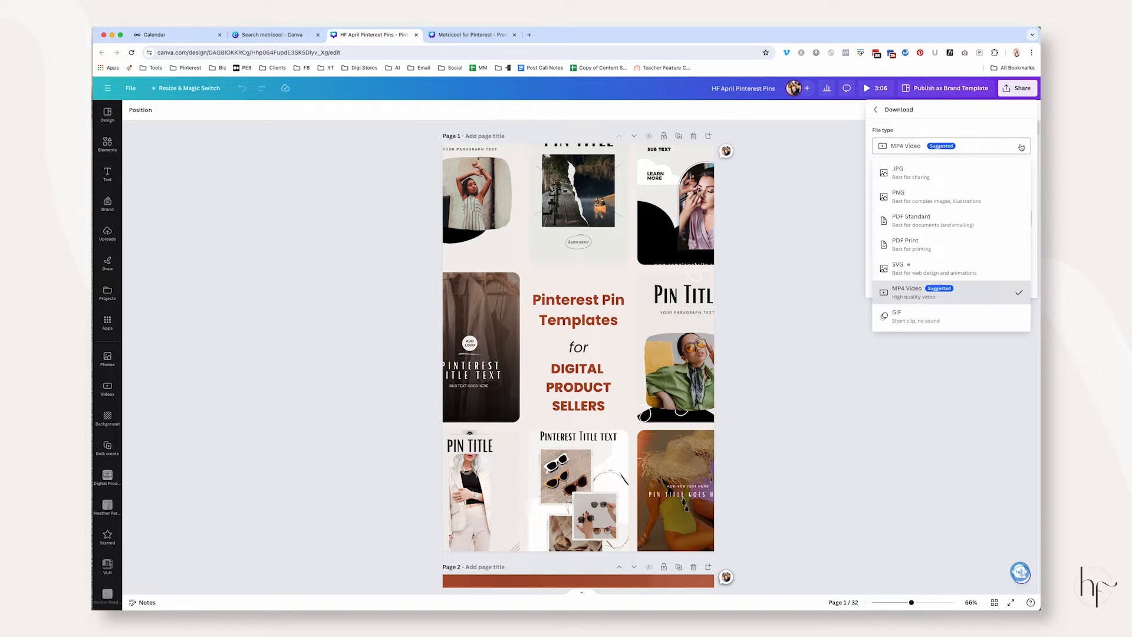
left_click(944, 177)
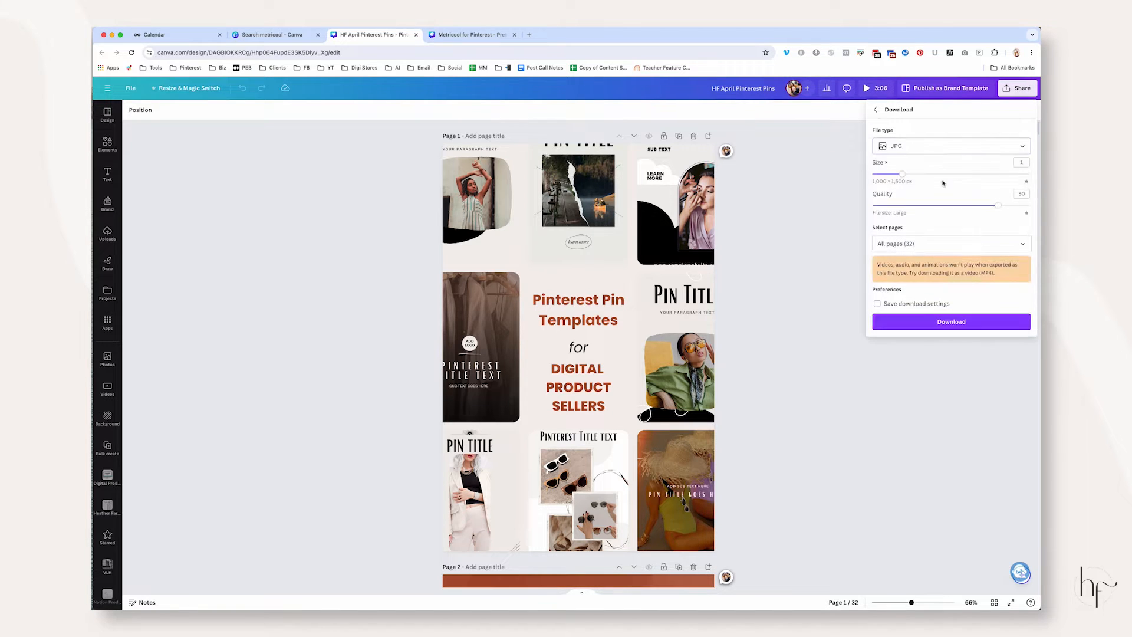
Limit the download to pages 1-4 and download the JPG pins
left_click(1019, 243)
left_click(1018, 271)
left_click(966, 305)
left_click(961, 333)
left_click(958, 353)
scroll(964, 293, "down", 1)
scroll(964, 295, "down", 1)
left_click(962, 334)
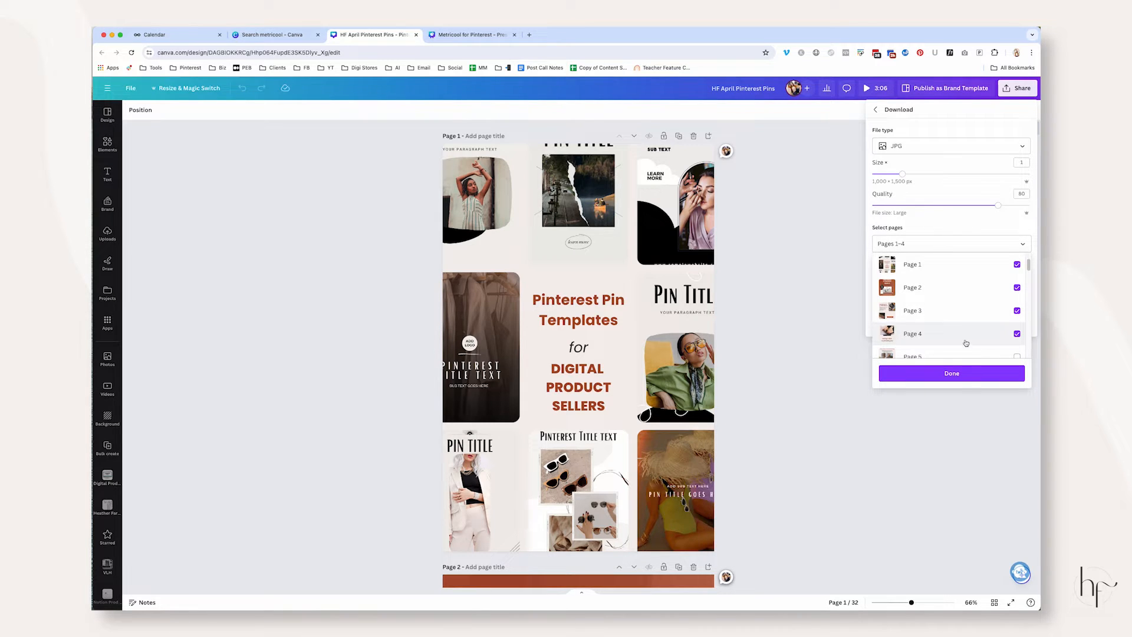
left_click(962, 373)
left_click(966, 322)
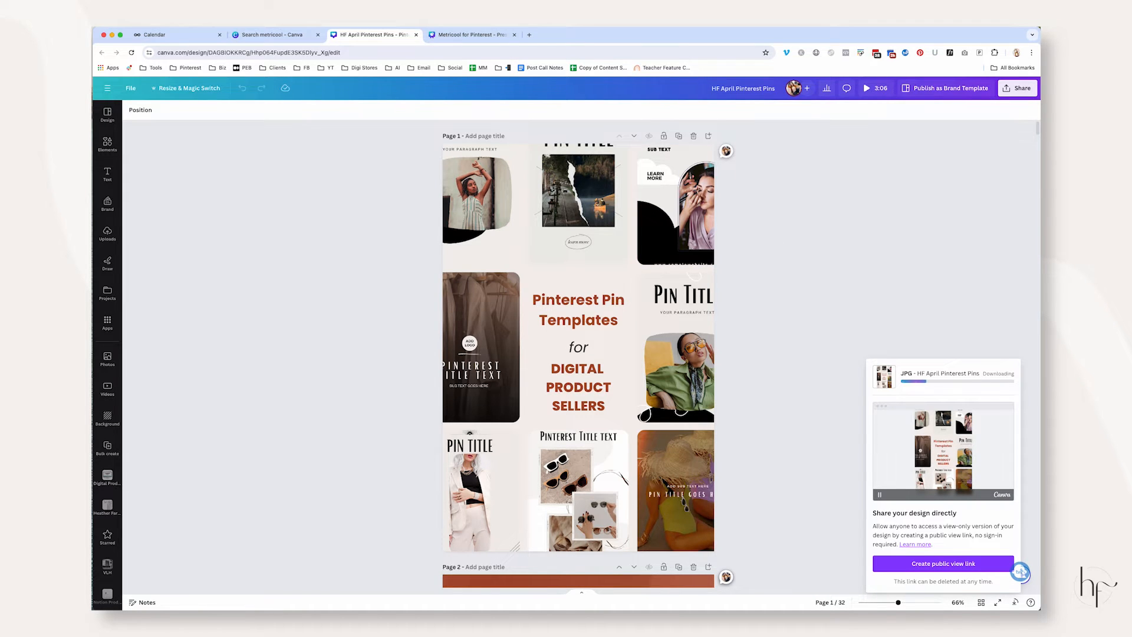
Switch back to Metricool and change the planner's time zone to America/Phoenix, accepting the brand-wide update
left_click(165, 34)
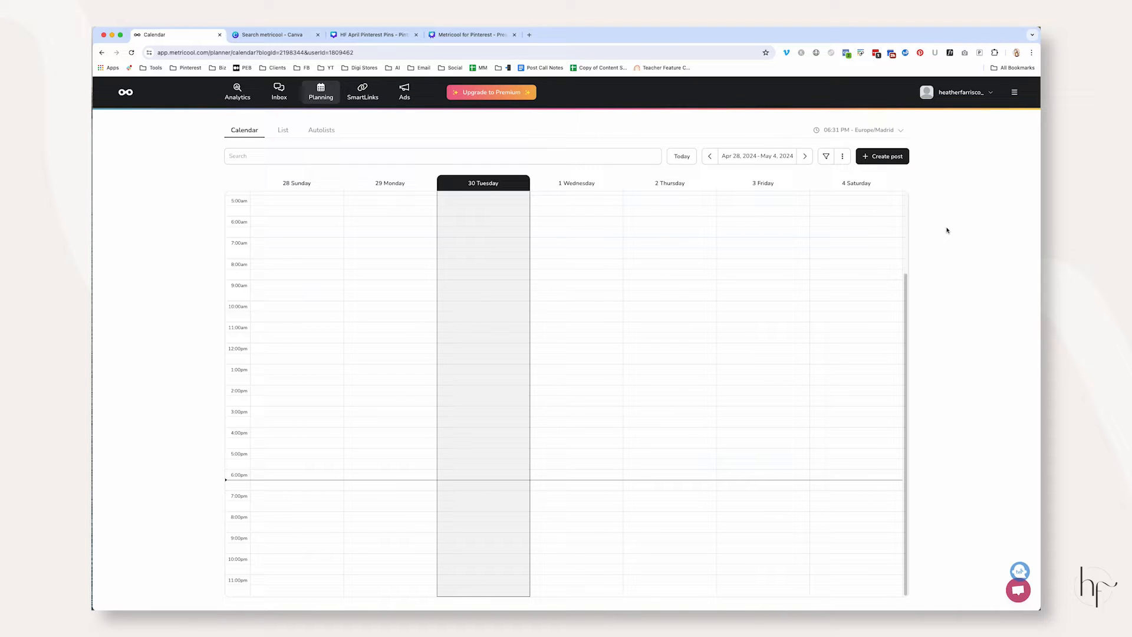
left_click(884, 130)
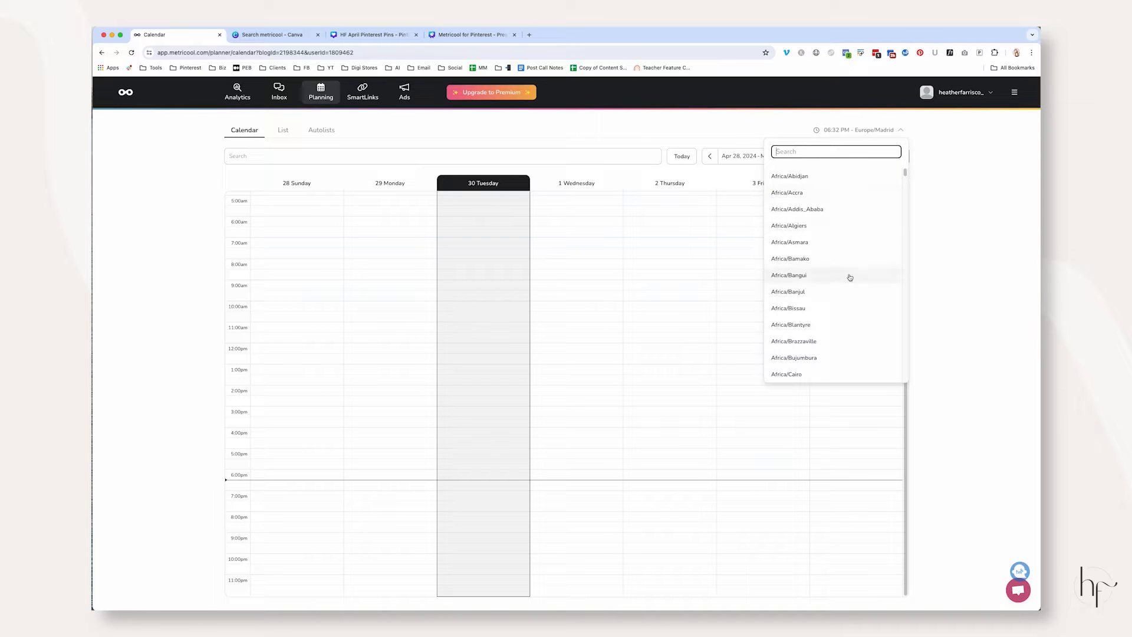
type("arizon")
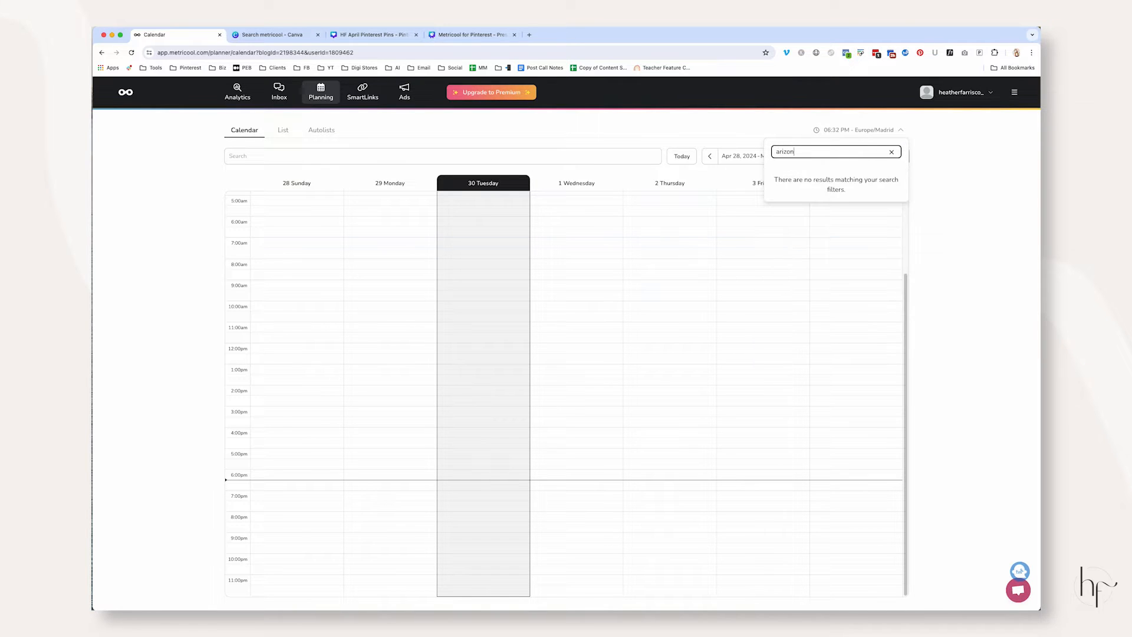
type("a")
key("super+a")
type("phoe")
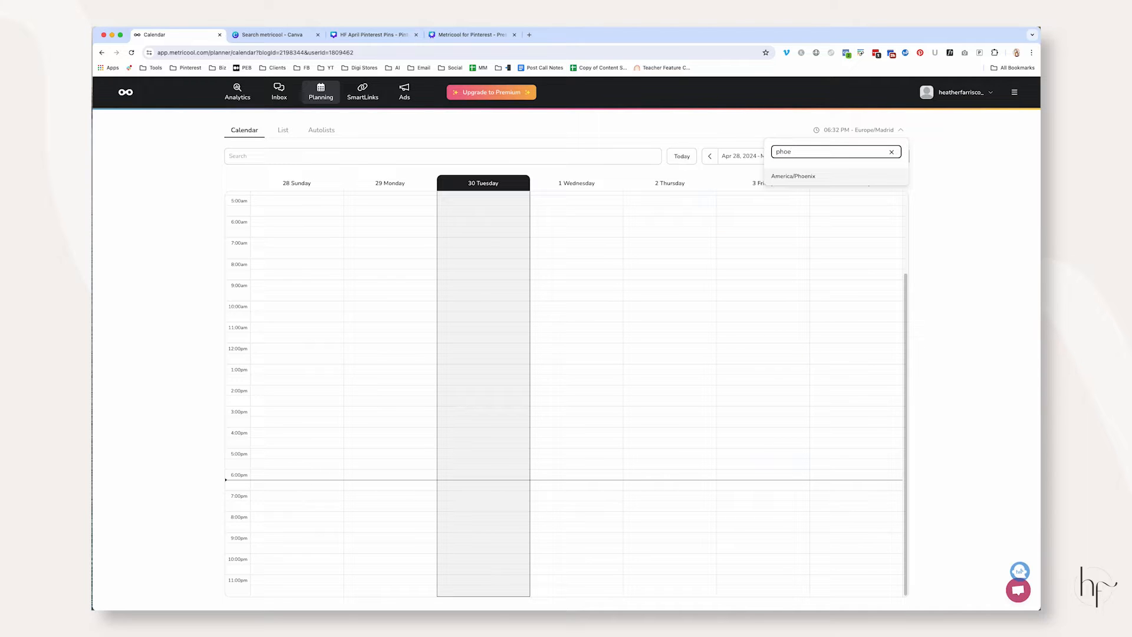
left_click(793, 176)
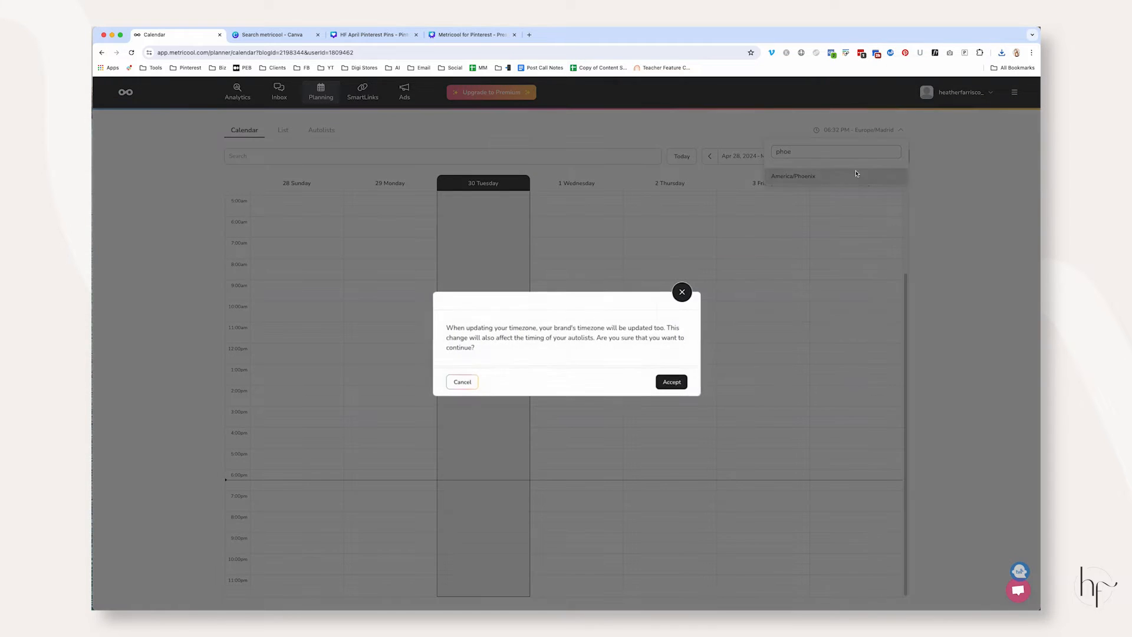
left_click(671, 382)
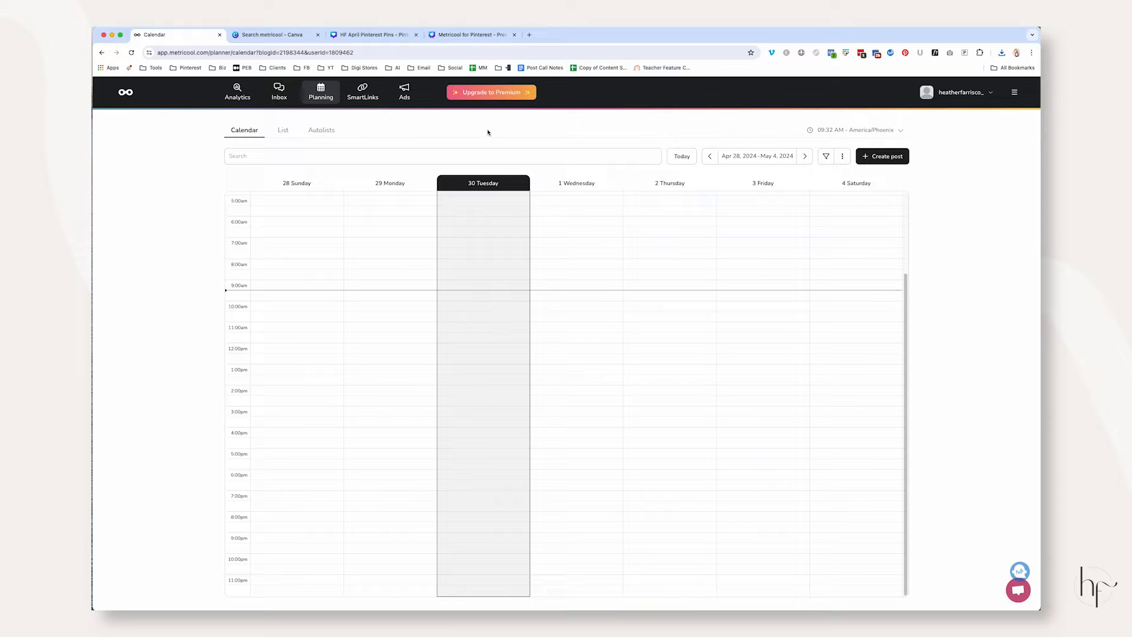
Extract the downloaded HF April Pinterest Pins zip, open its folder in Finder and select images 1.jpg through 4.jpg
left_click(1002, 52)
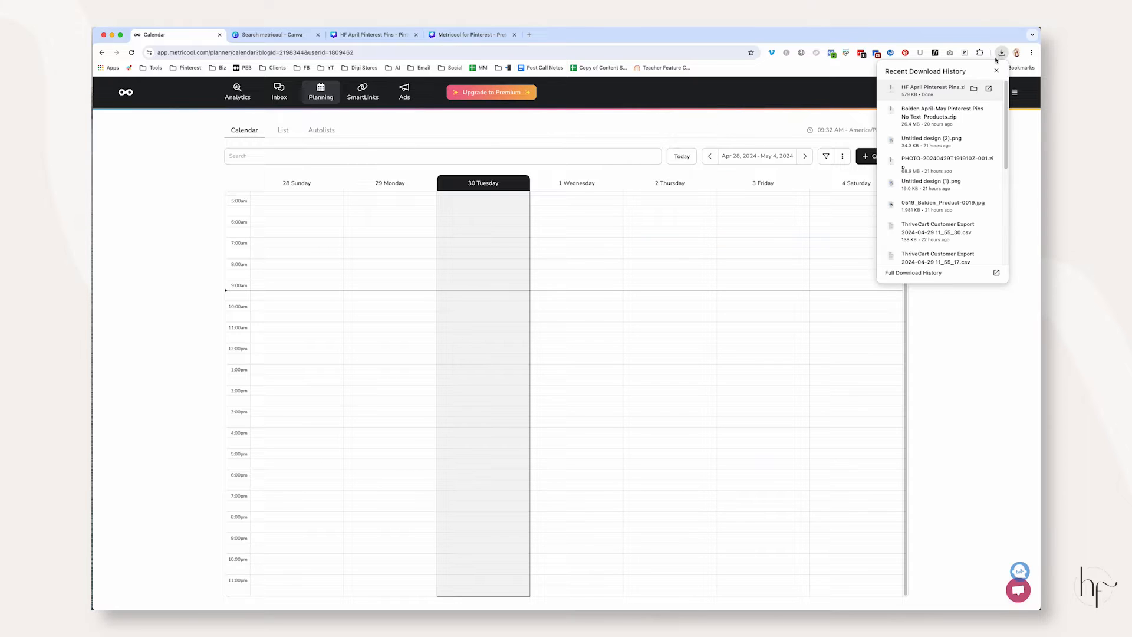
left_click(973, 87)
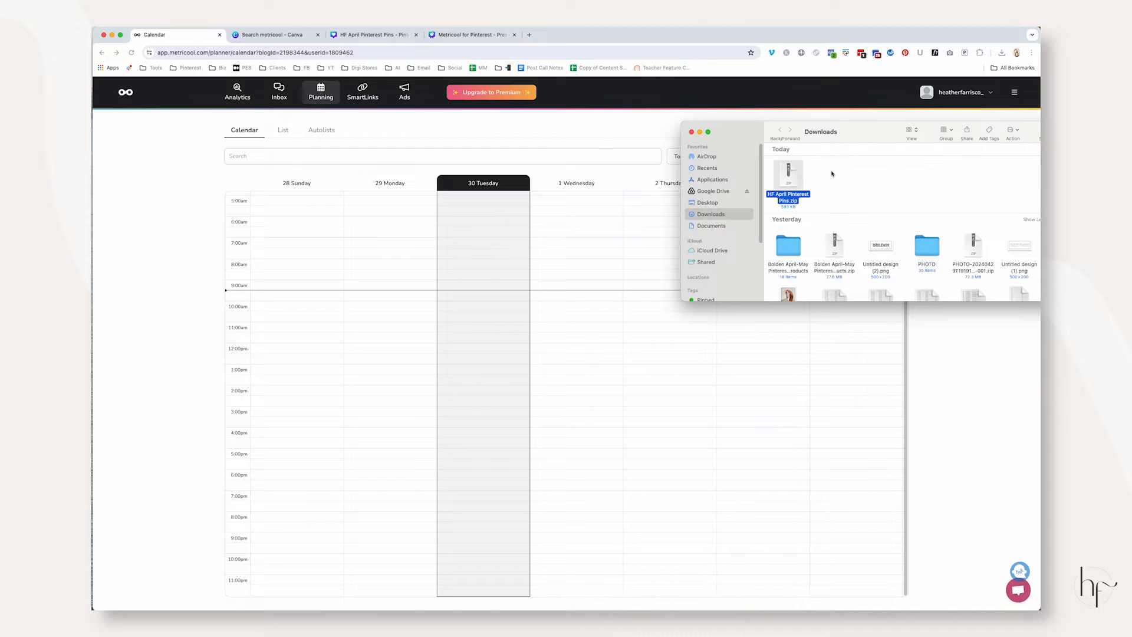
double_click(798, 185)
left_click_drag(859, 136, 257, 440)
double_click(748, 217)
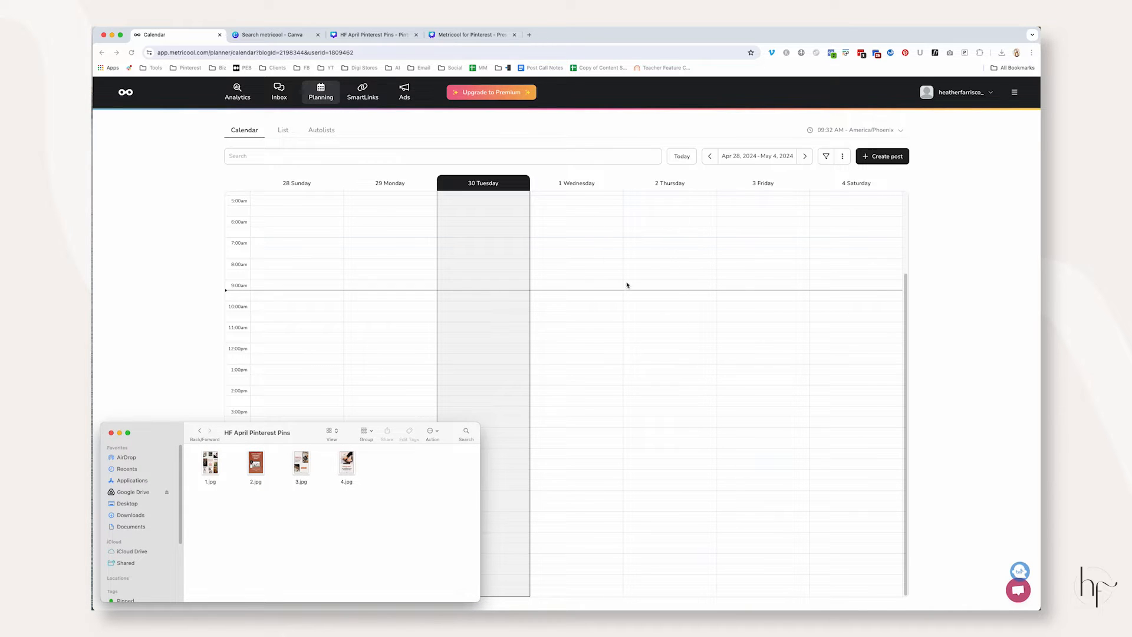
left_click_drag(189, 453, 377, 468)
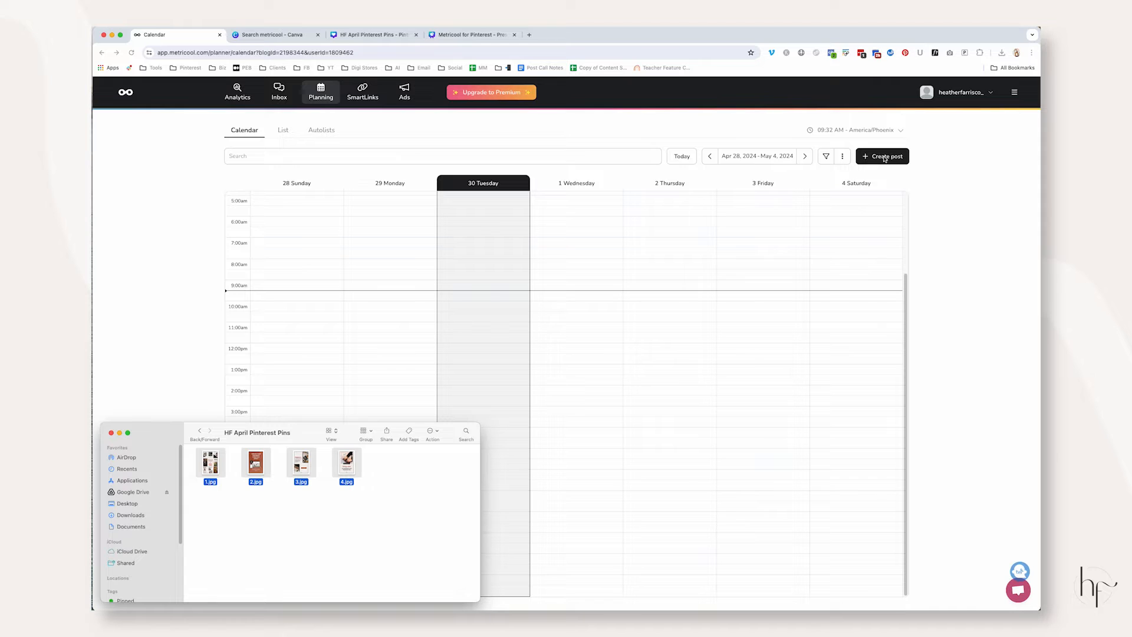
Review the planner's List and Autolists views, including the autolist description, and return to the calendar view
left_click(282, 131)
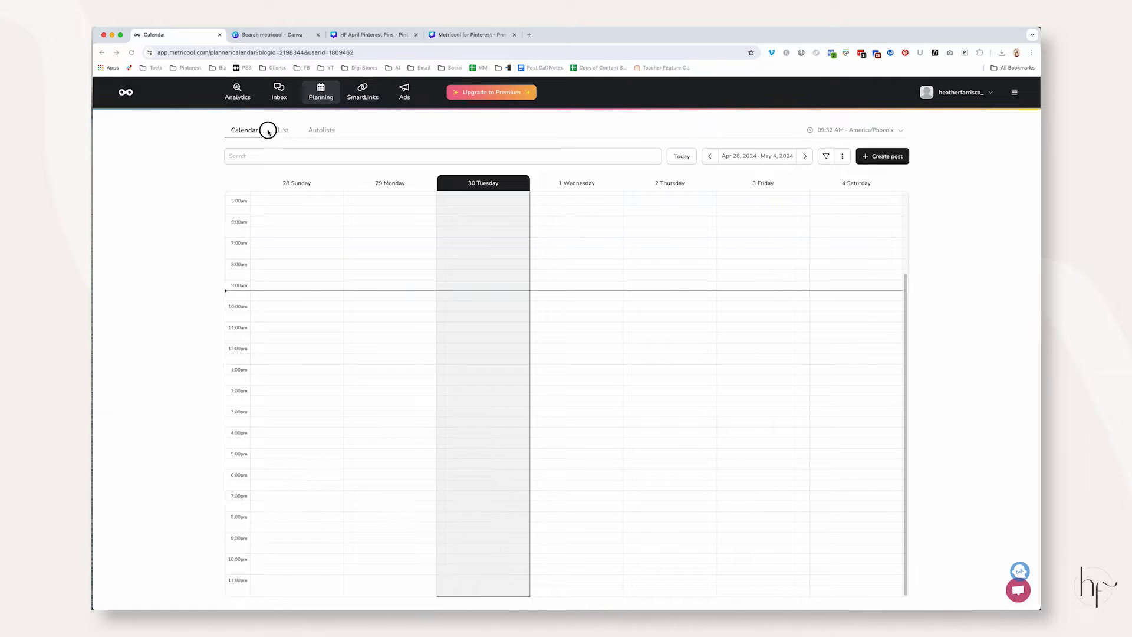
left_click(321, 131)
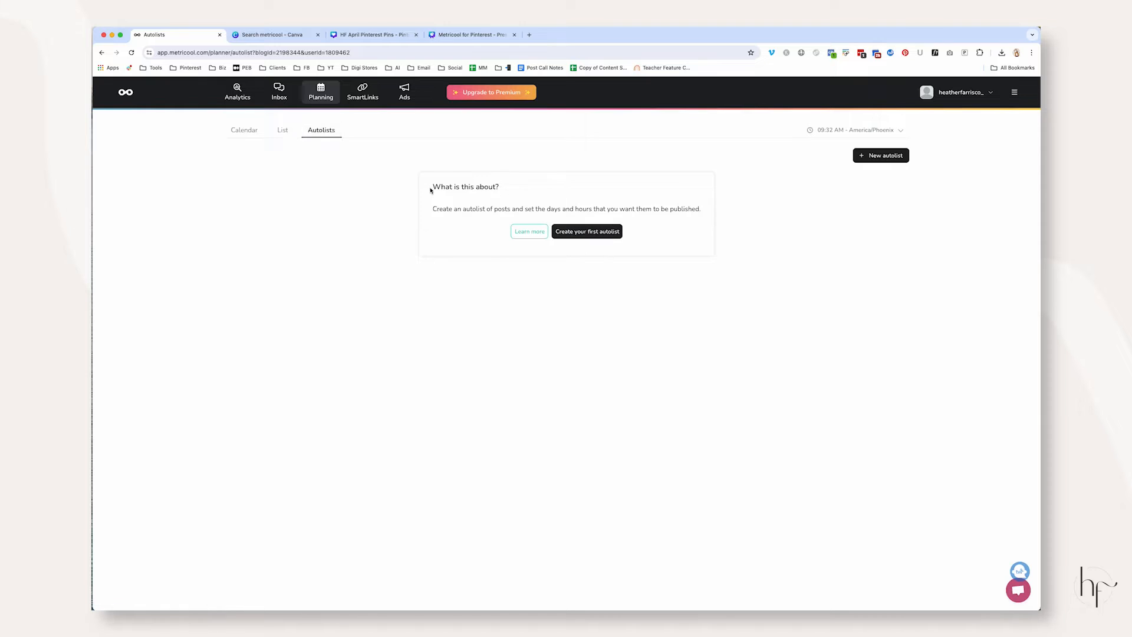
left_click_drag(437, 211, 700, 201)
double_click(667, 211)
left_click(245, 131)
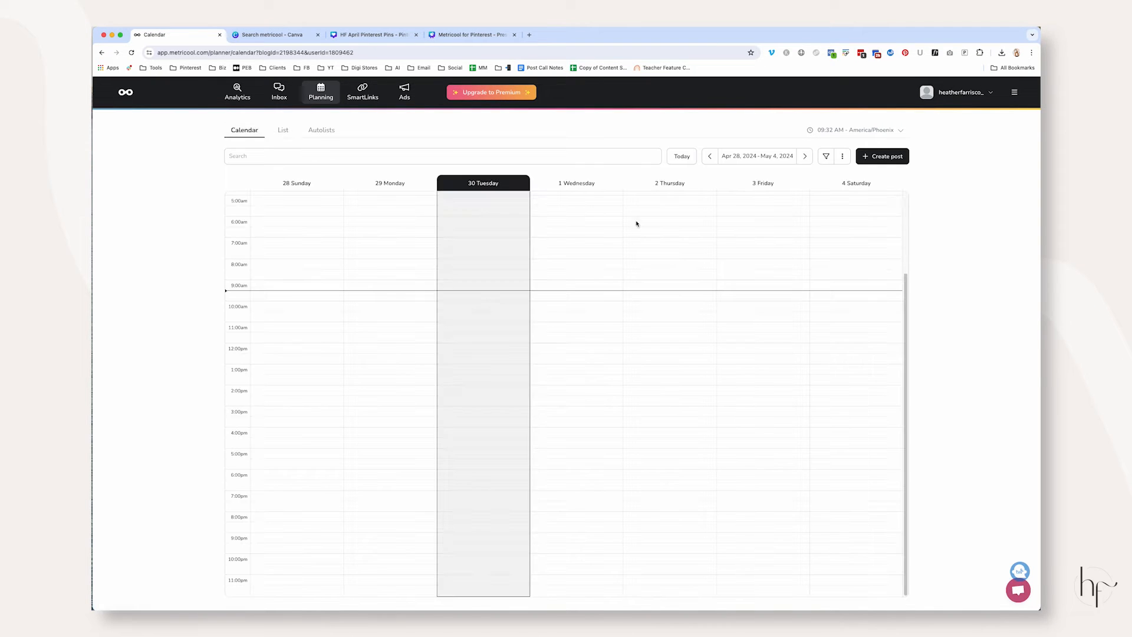
Create a new Pinterest post and add the four downloaded pin images from Finder
left_click(867, 158)
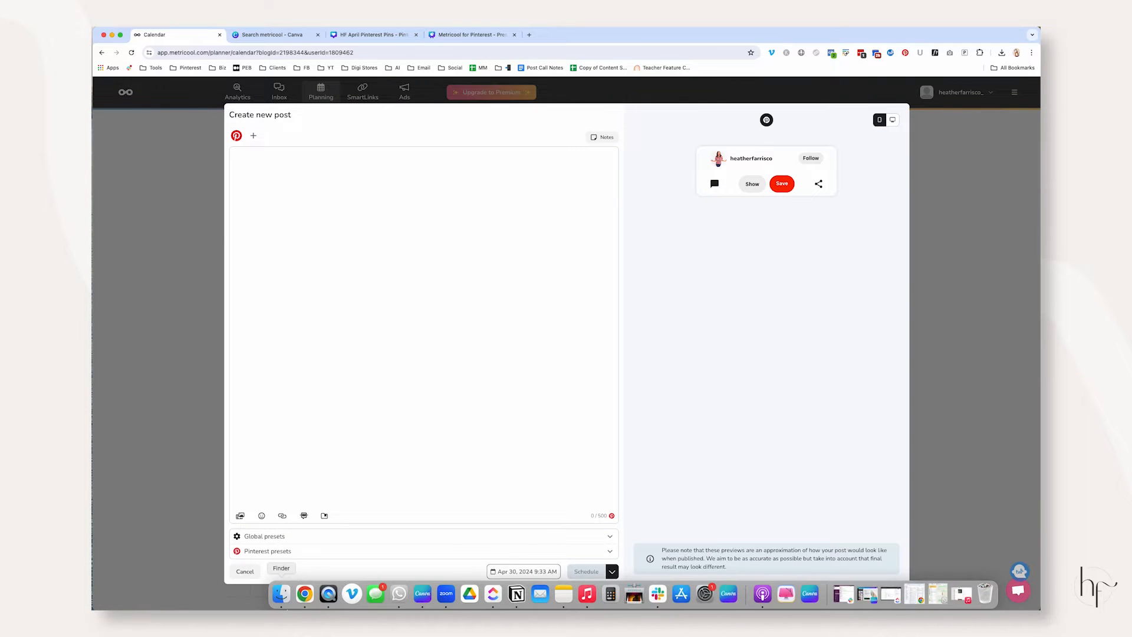
left_click(289, 591)
left_click_drag(206, 464, 702, 277)
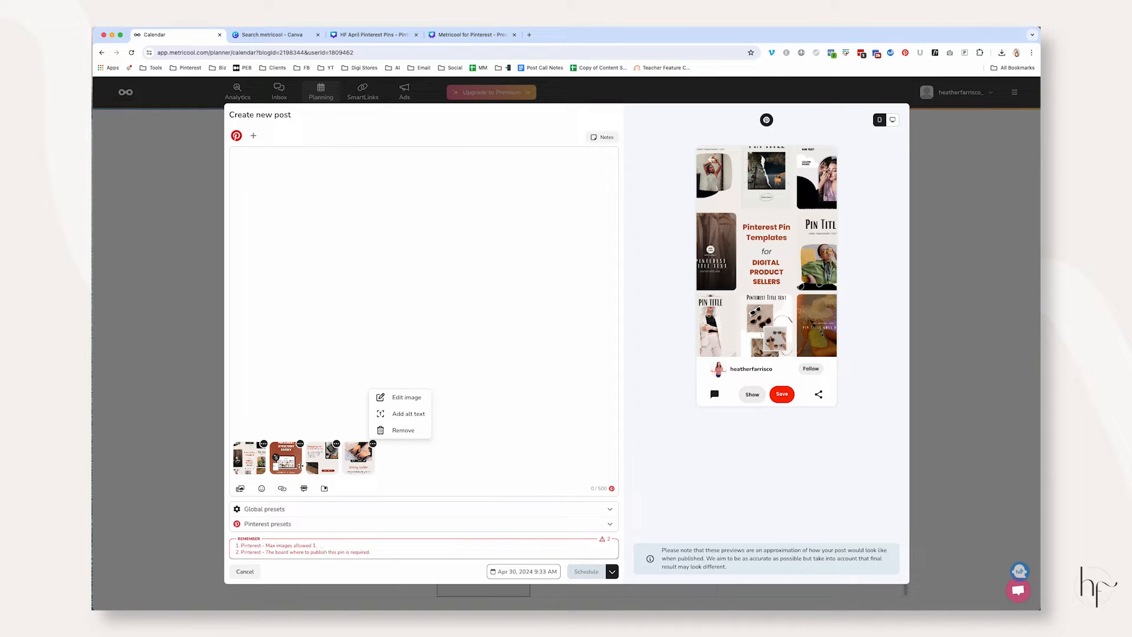
Remove the second, third and fourth images from the post, keeping only the first pin
left_click(300, 444)
left_click(325, 430)
left_click(300, 443)
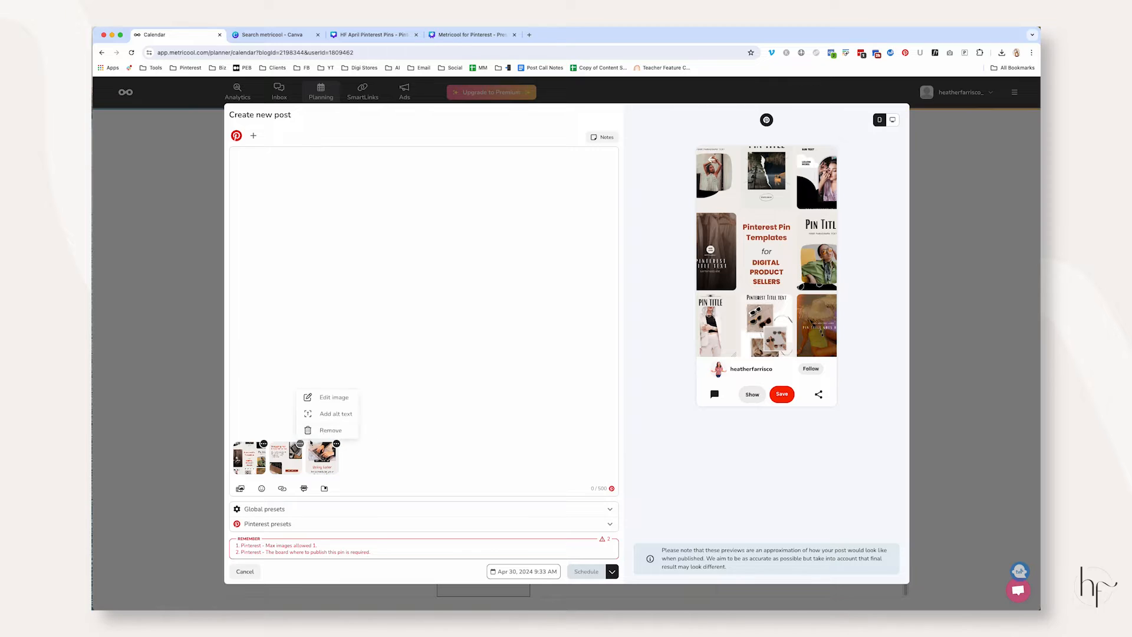
left_click(325, 430)
left_click(301, 444)
left_click(324, 430)
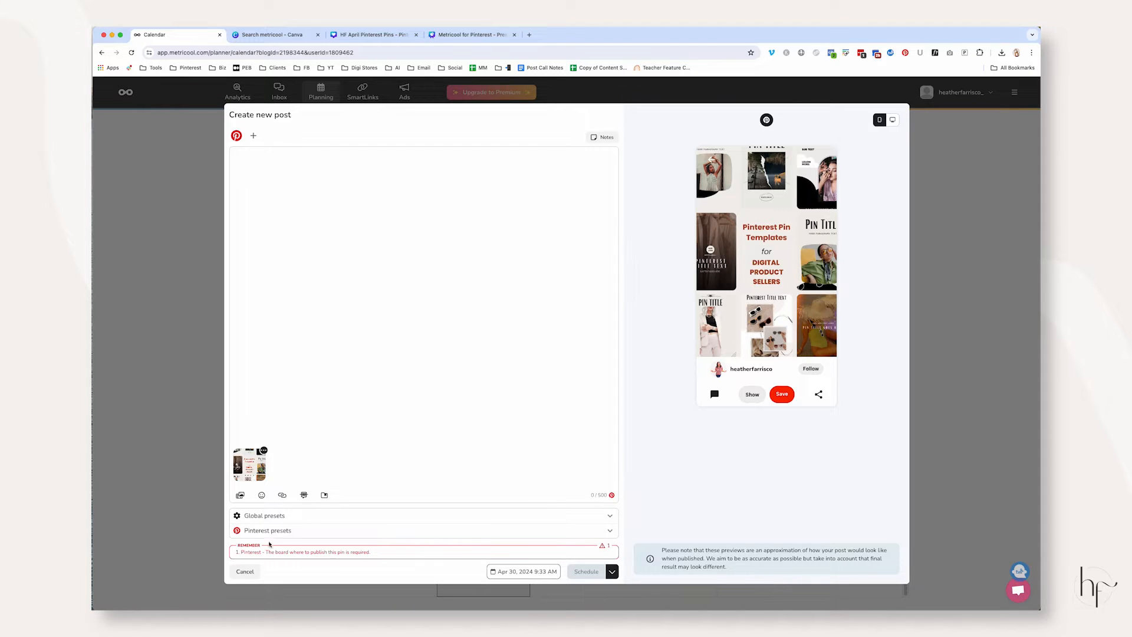
Expand the post's global and Pinterest presets and go through the title, description and link fields
left_click(277, 516)
left_click(293, 533)
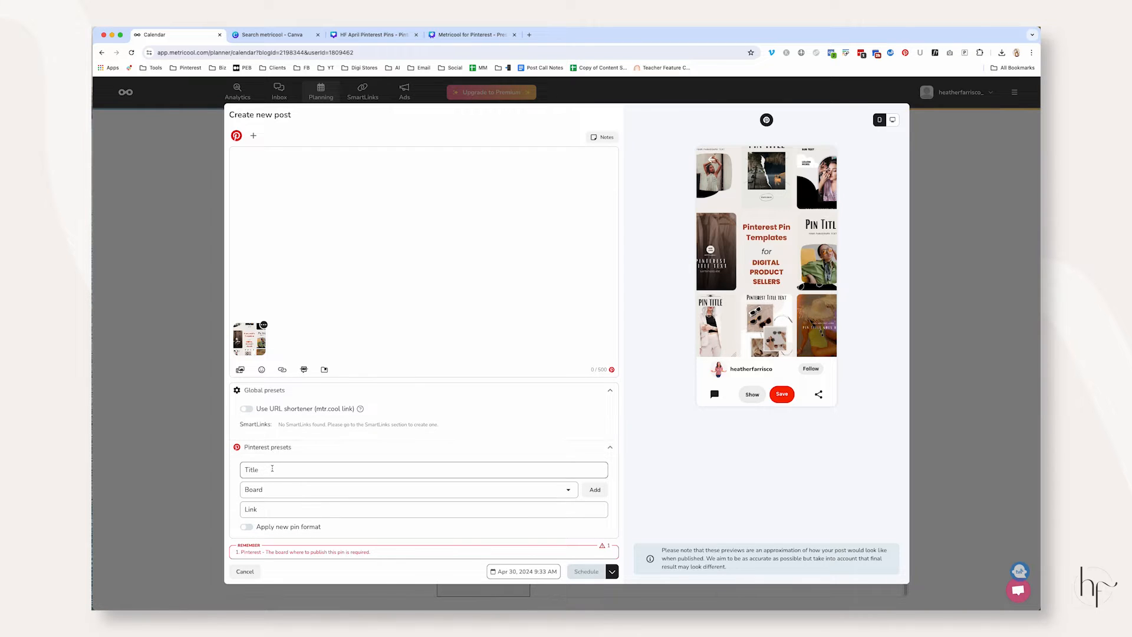
left_click(249, 468)
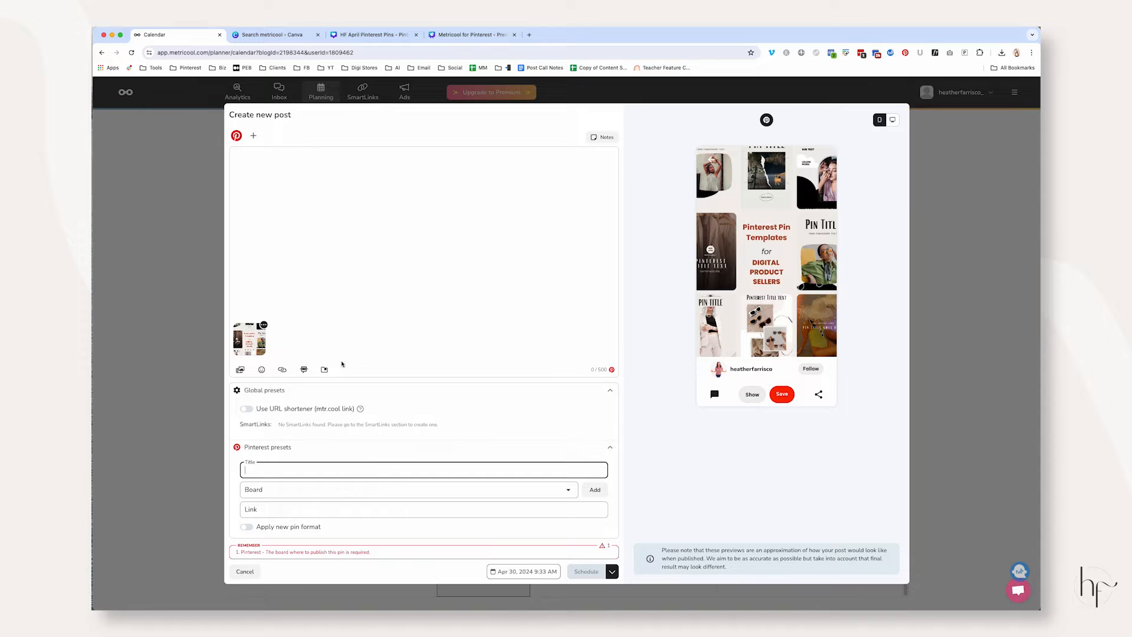
left_click(274, 173)
left_click(274, 472)
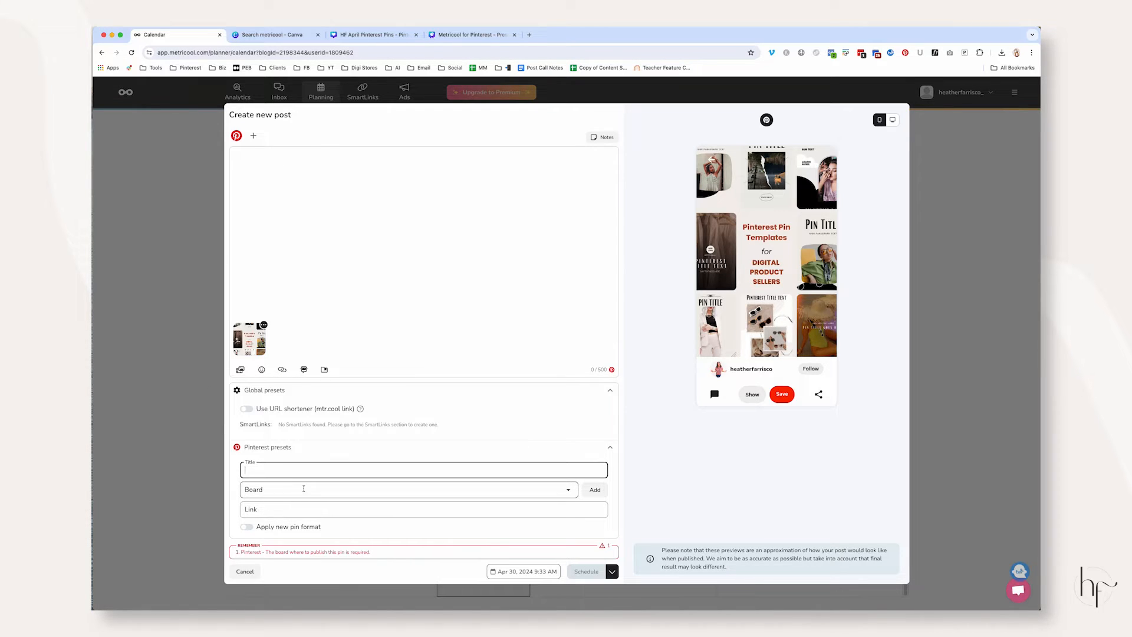
left_click(319, 508)
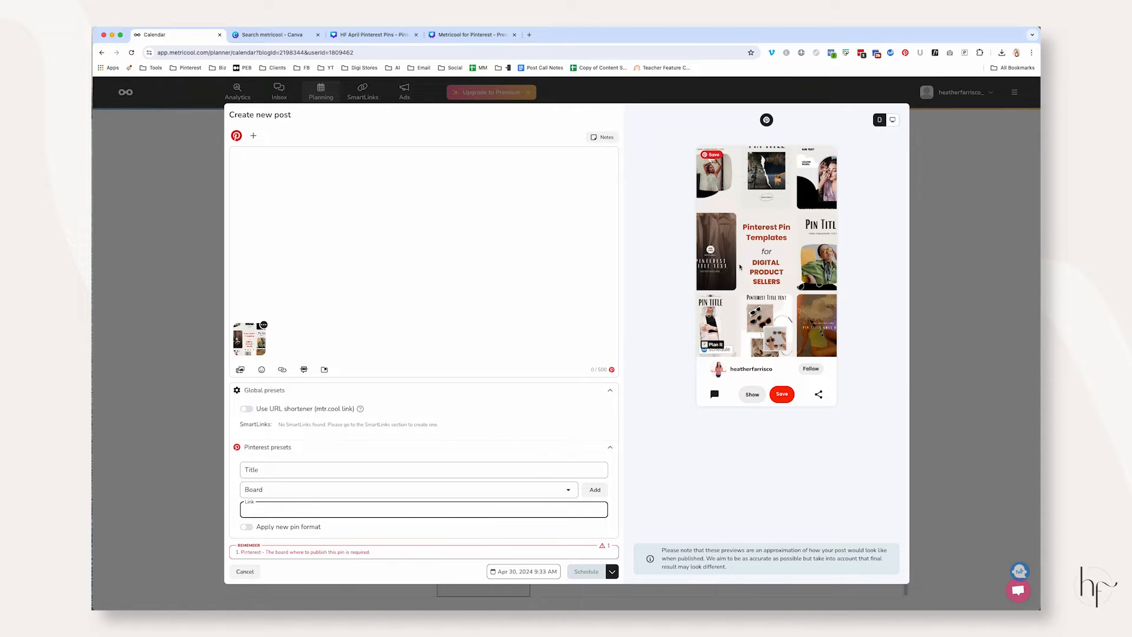
Open the Pinterest plan spreadsheet in a new tab and check the Pinterest Product Pin Templates for Canva product page
left_click(529, 34)
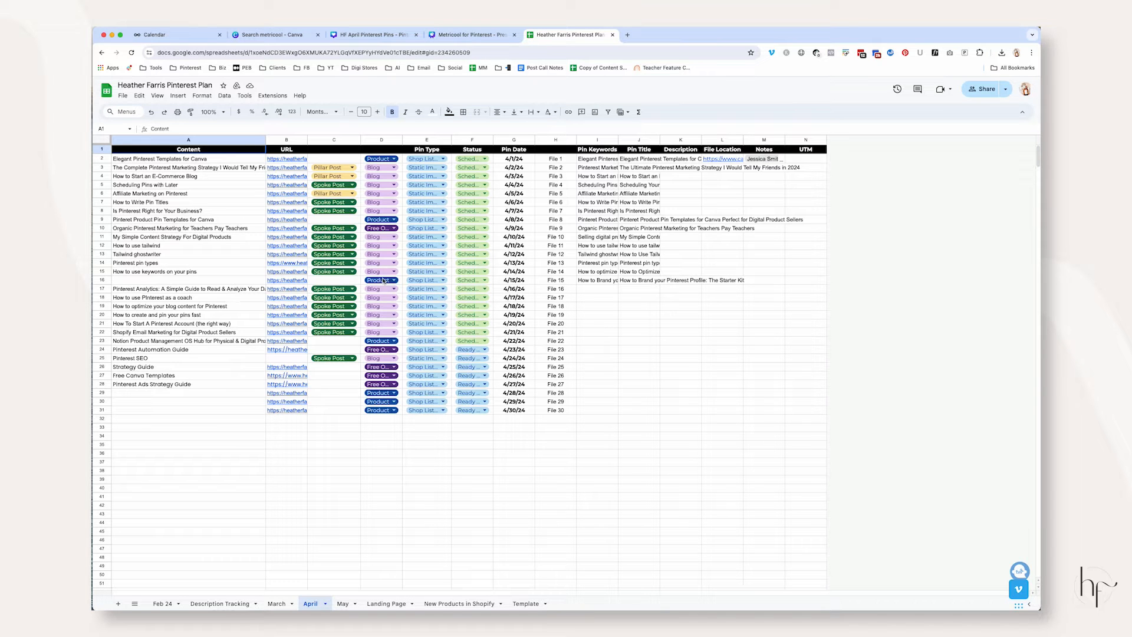
left_click(290, 282)
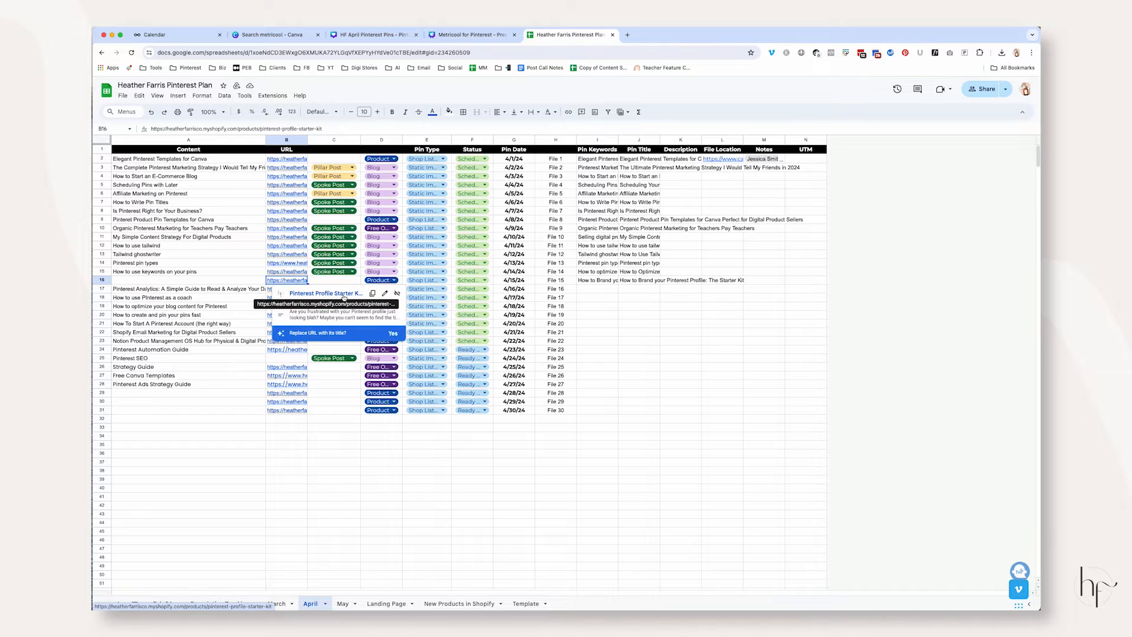
left_click(287, 221)
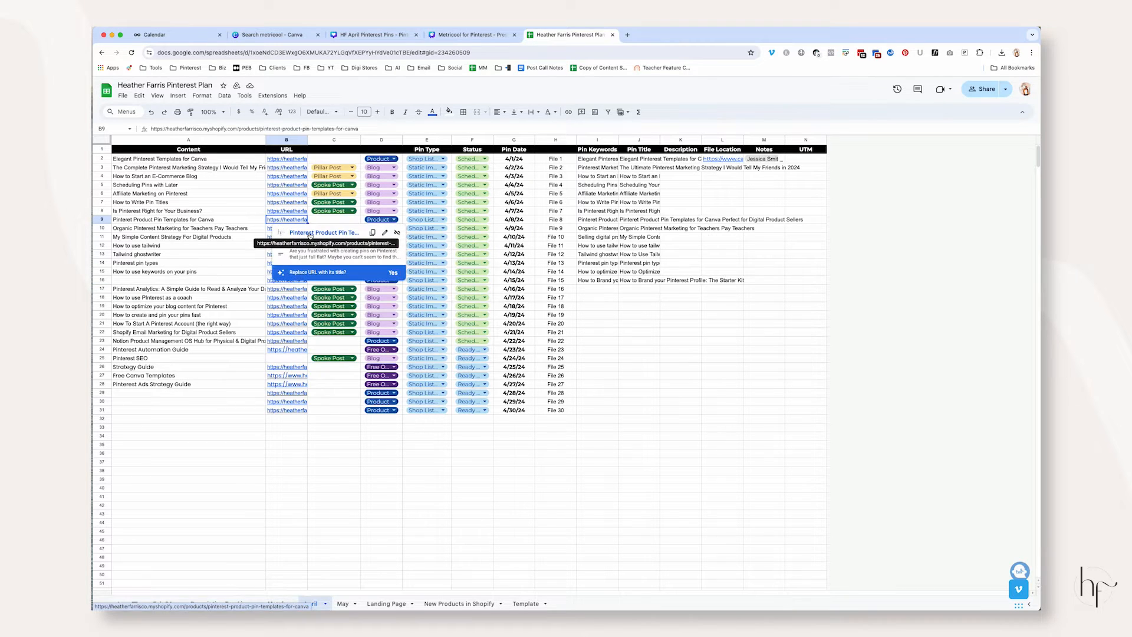
left_click(310, 234)
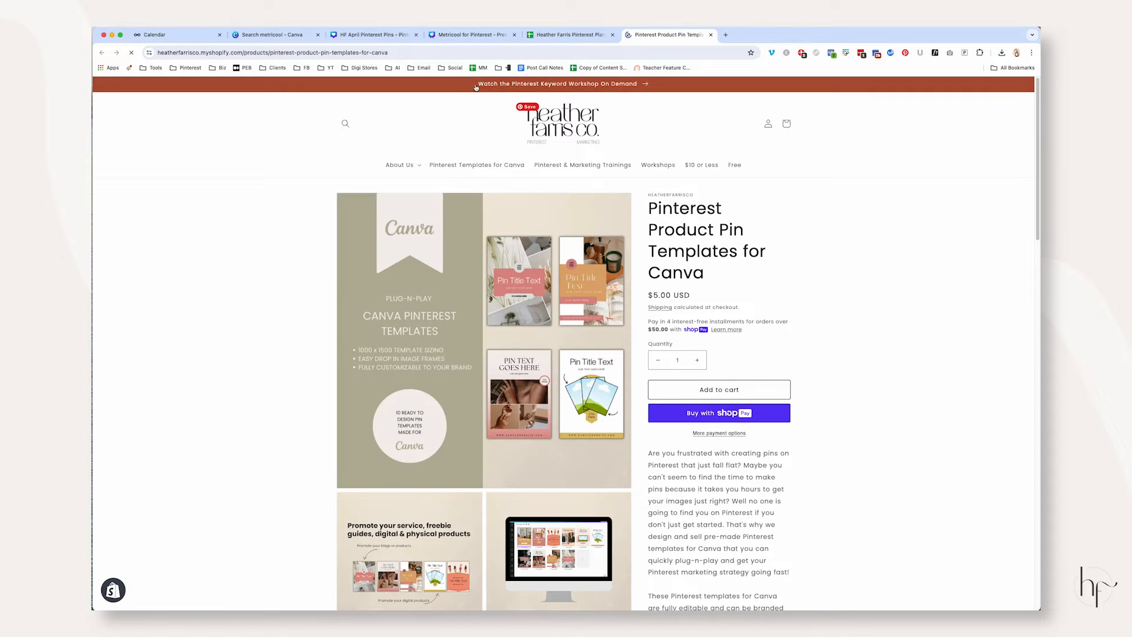
left_click(710, 35)
Open the linked product page for Elegant Pinterest Templates for Canva and compare it with the Canva pin design
left_click(285, 167)
left_click(283, 160)
left_click(316, 171)
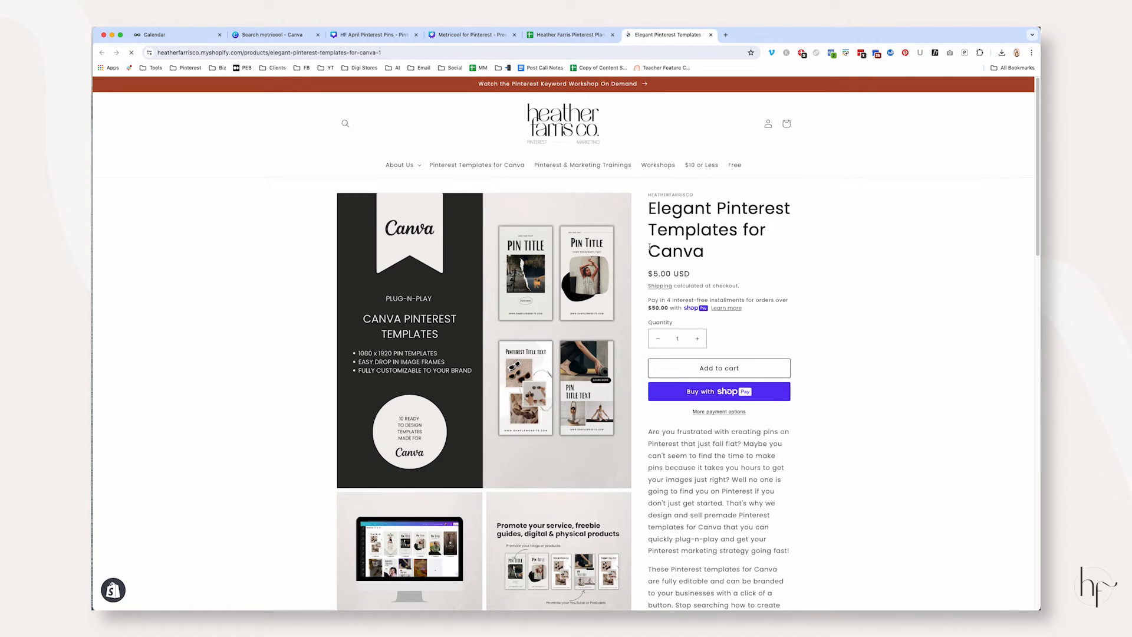
left_click(372, 35)
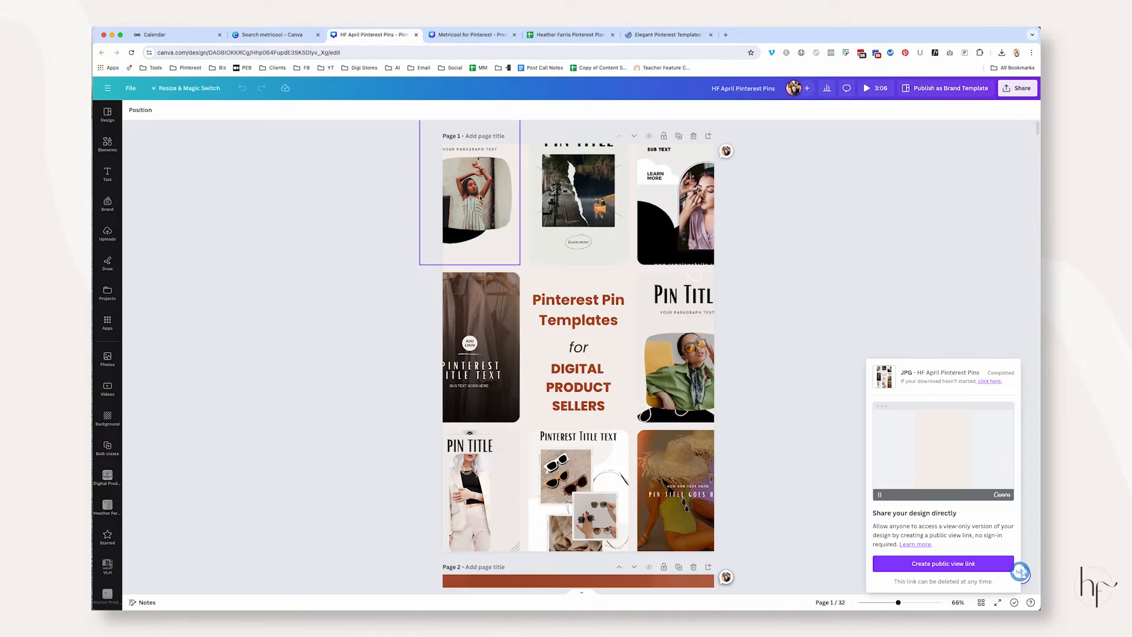
Copy the Elegant Pinterest Templates for Canva product page URL into the link field of the Metricool post
left_click(667, 34)
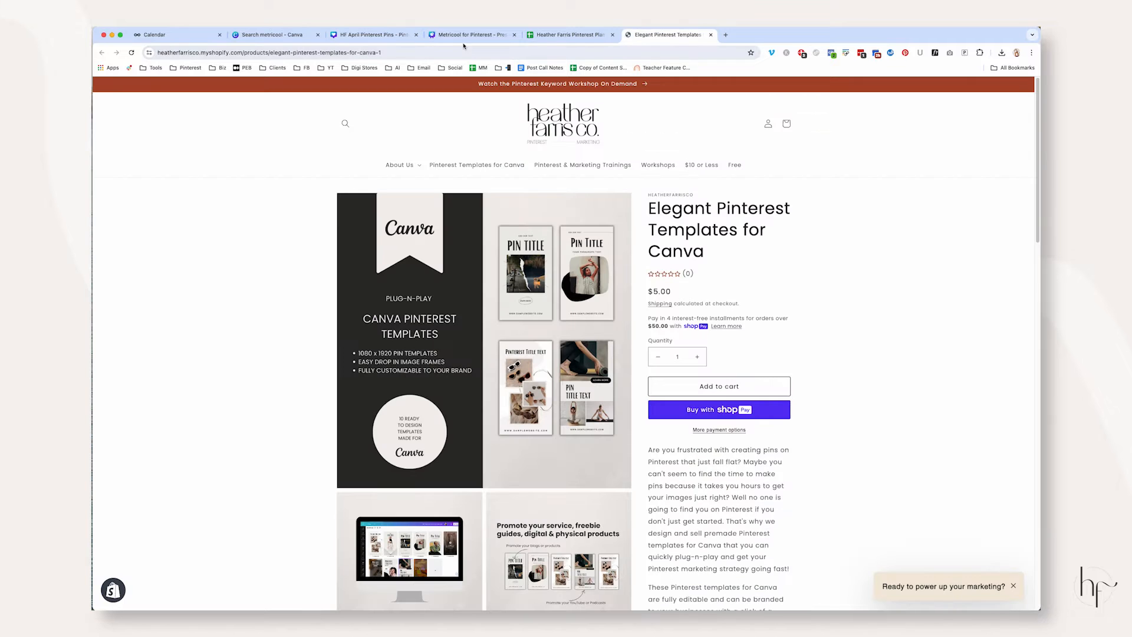
left_click(462, 52)
key("super+c")
left_click(566, 34)
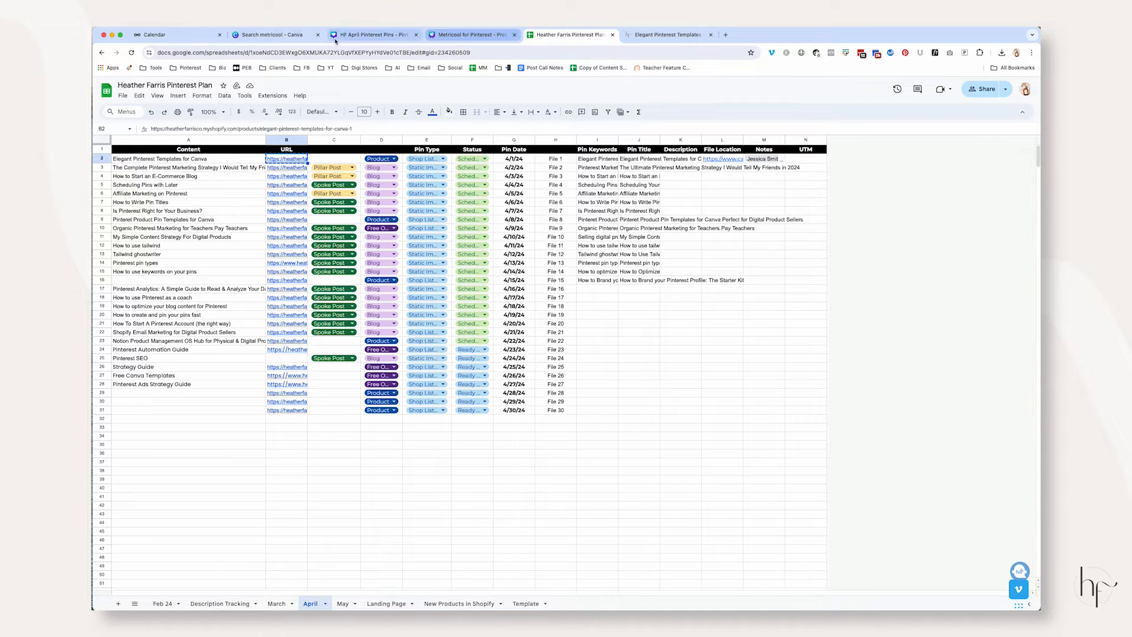
left_click(171, 35)
key("super+v")
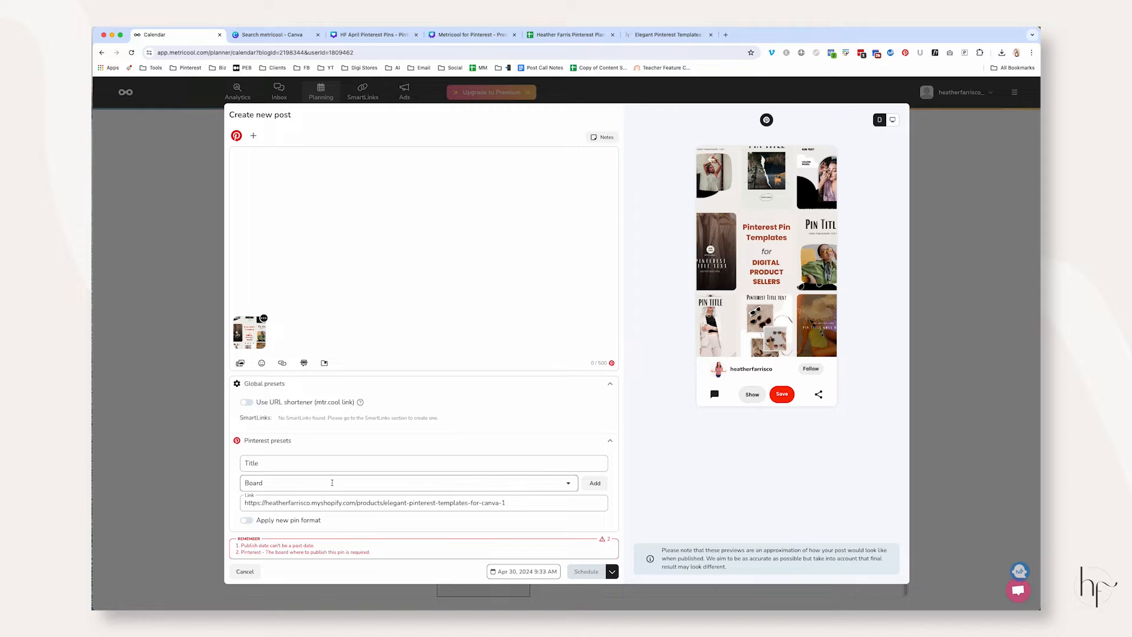
Assign the pin to the Pinterest Templates for Canva board and view the new-board dialog without creating one
left_click(333, 483)
scroll(333, 484, "down", 2)
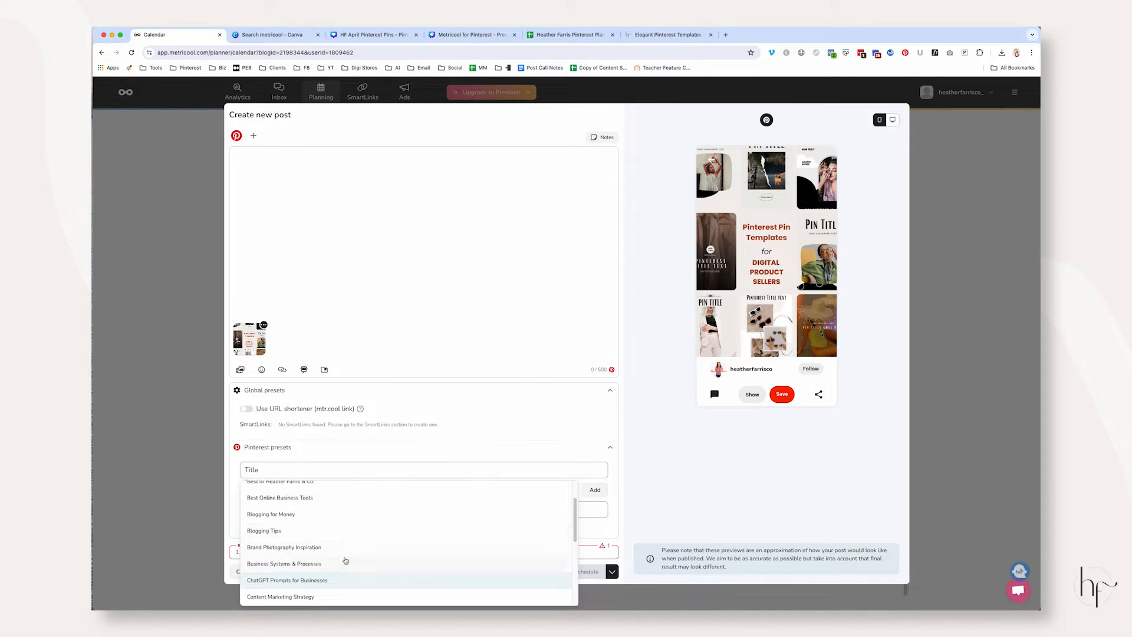
scroll(336, 510, "down", 3)
scroll(352, 541, "down", 5)
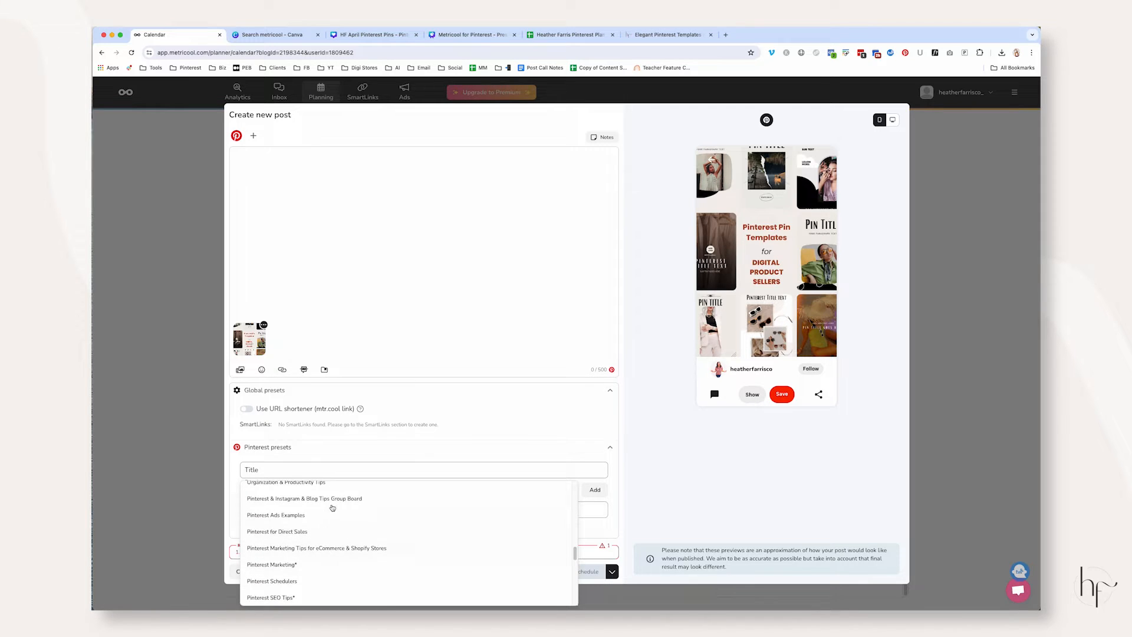
scroll(331, 557, "down", 2)
left_click(334, 567)
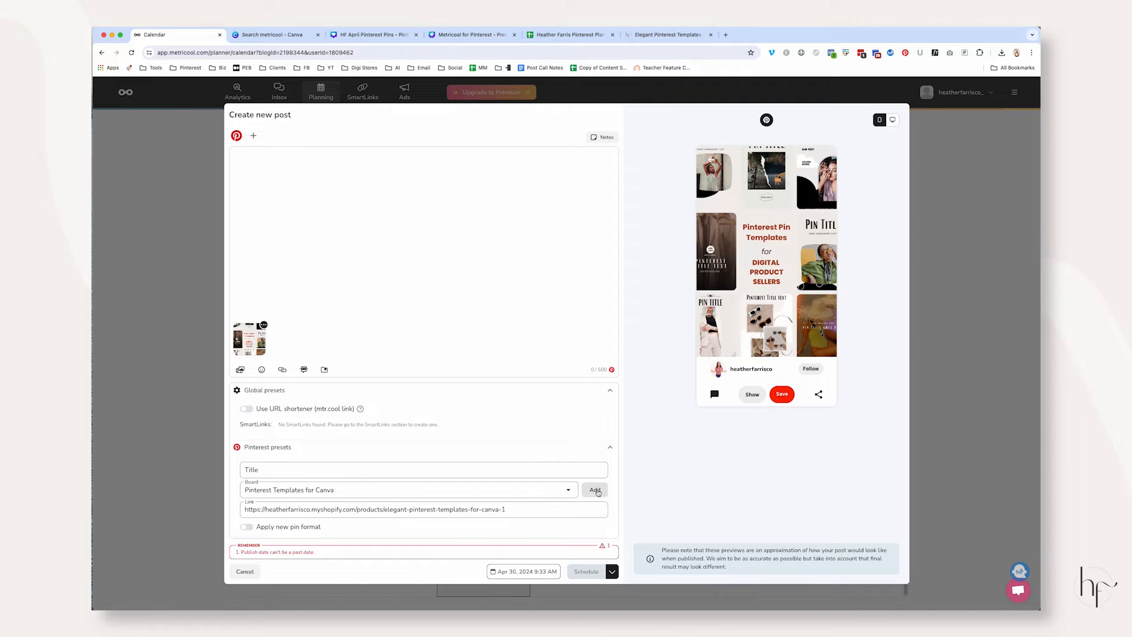
left_click(597, 491)
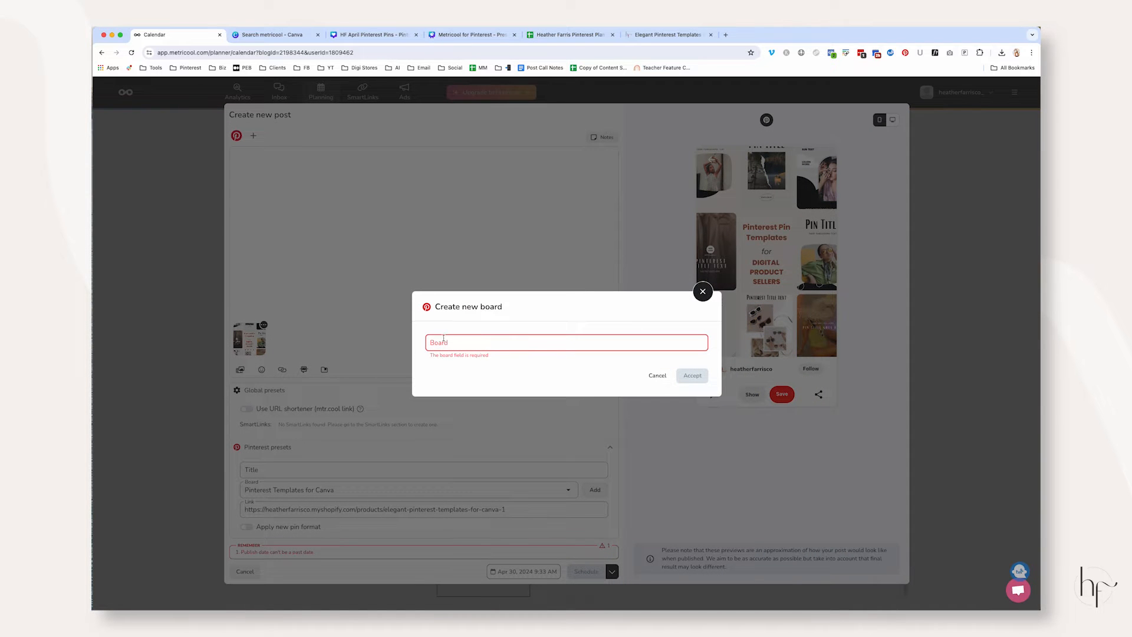
left_click(657, 375)
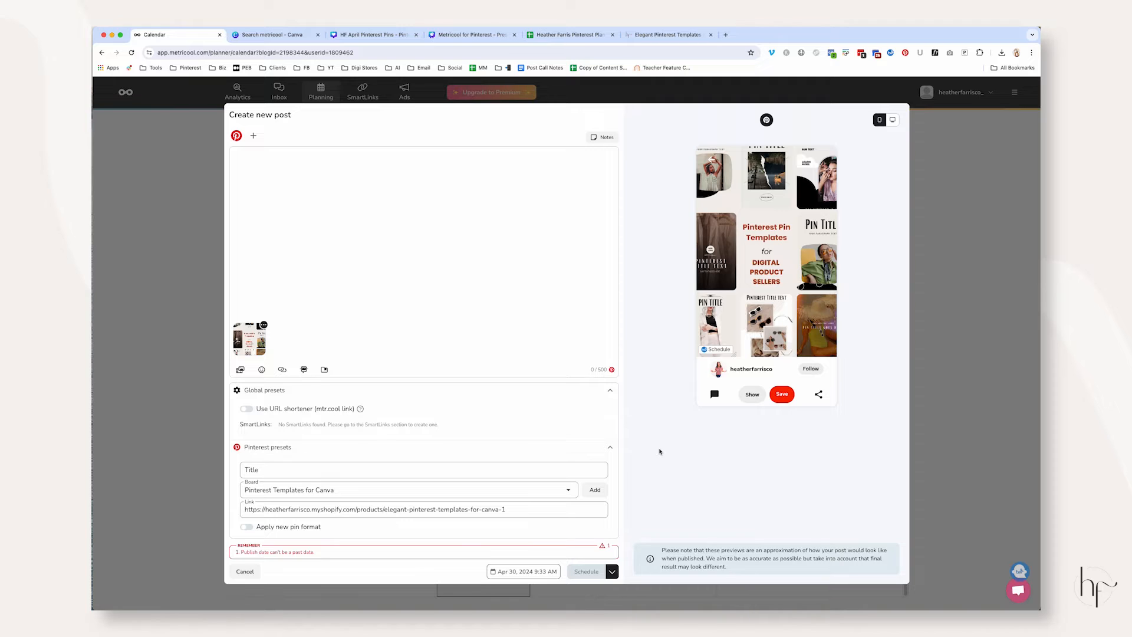
Copy "Elegant Pinterest Templates for Canva" from the Pinterest plan spreadsheet into the pin's title in Metricool
left_click(548, 462)
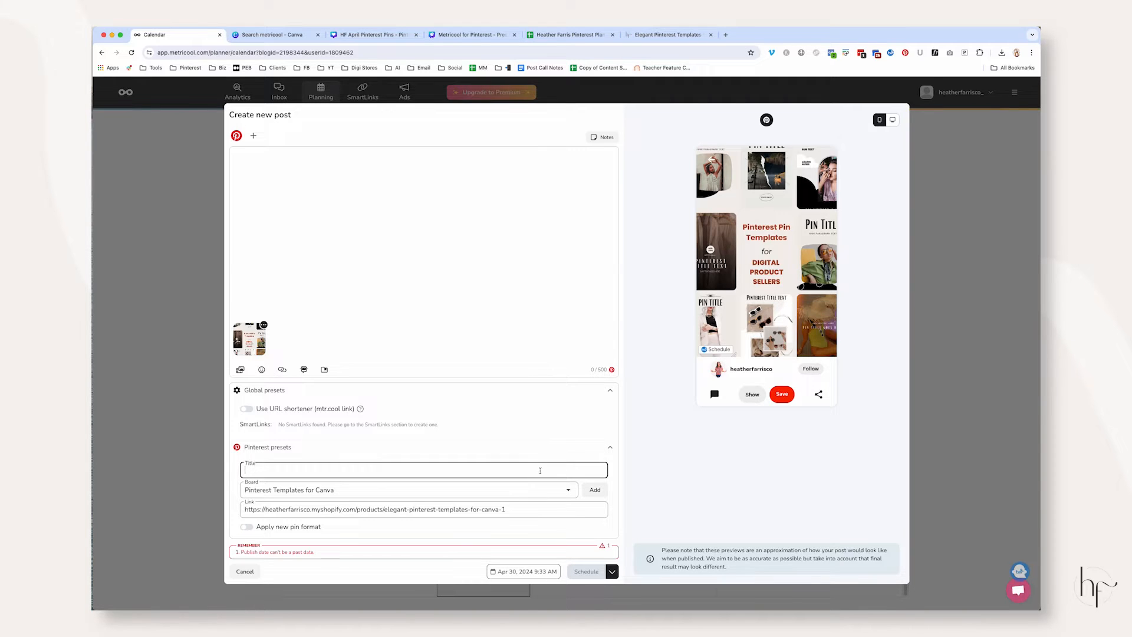
left_click(570, 34)
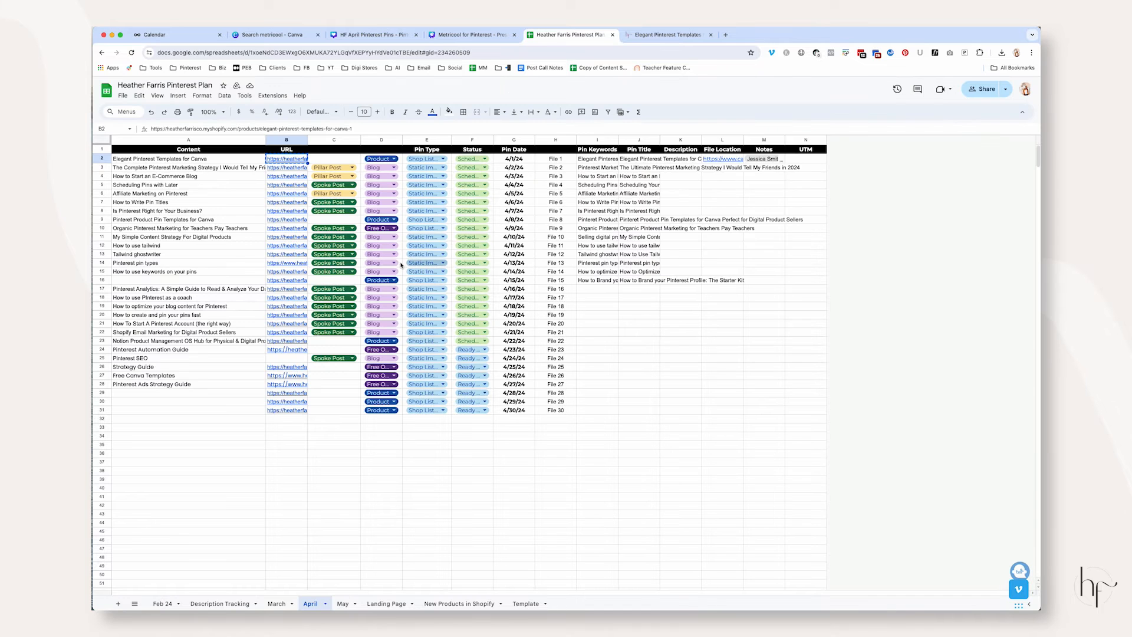
left_click(200, 161)
key("super+c")
left_click(155, 34)
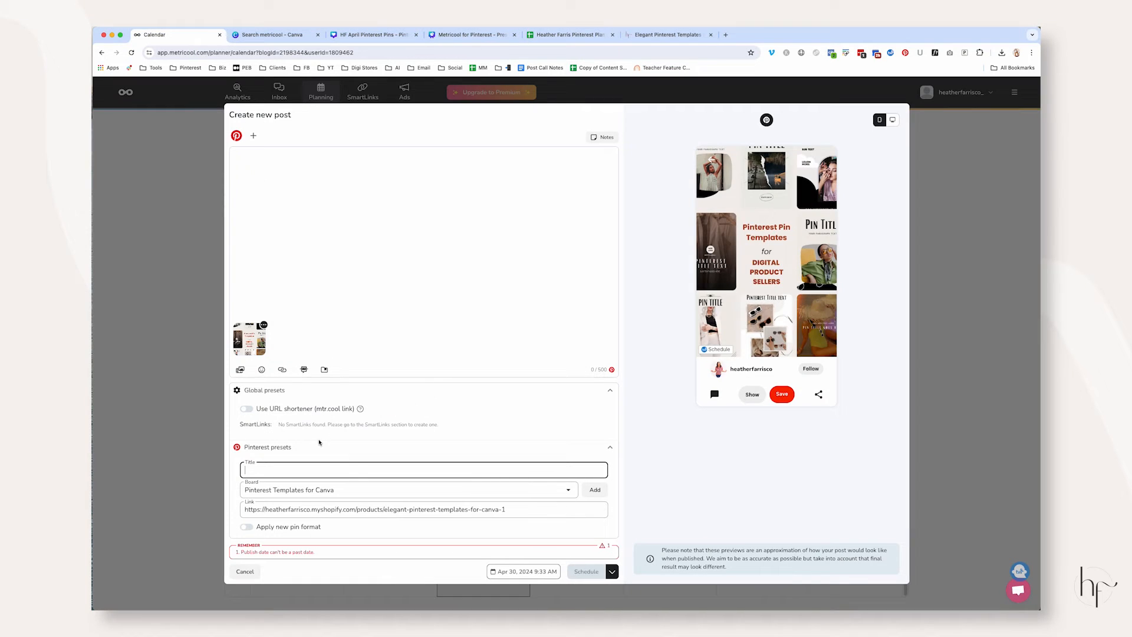
key("super+v")
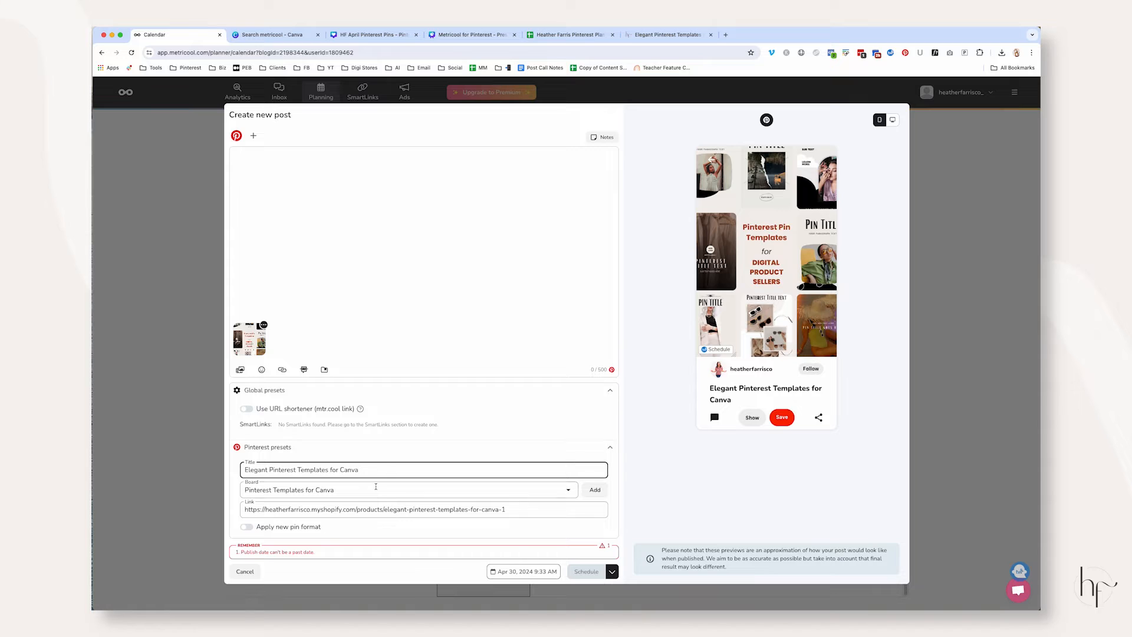
Copy the product page's first description paragraph, starting "Are you frustrated with creating pins on Pinterest", into the post text in Metricool
left_click(669, 35)
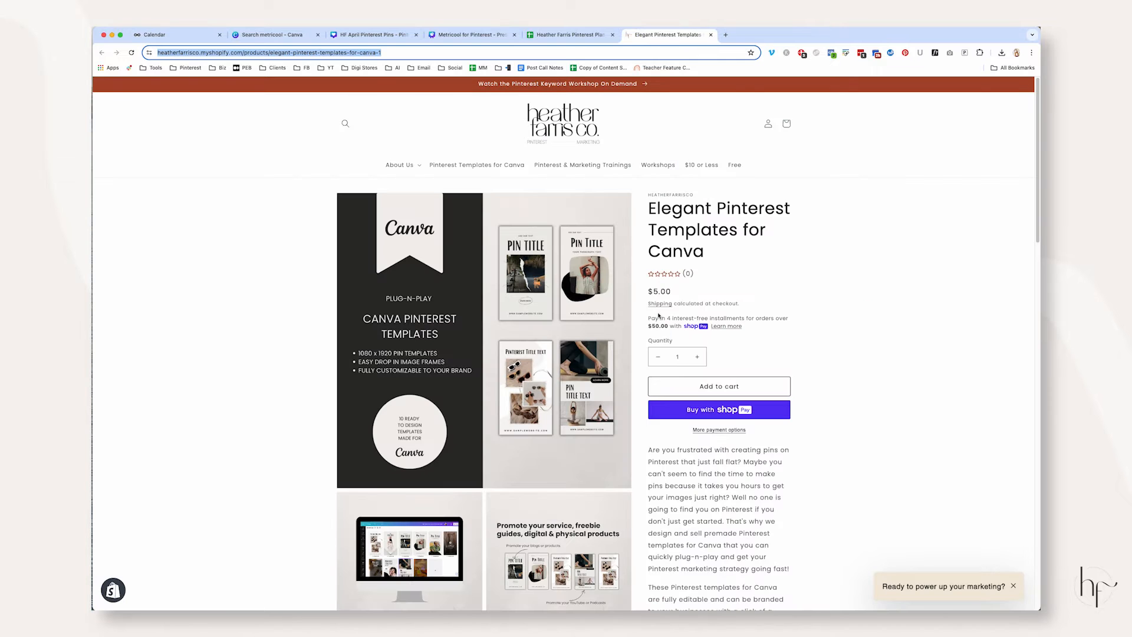
scroll(667, 291, "down", 5)
left_click_drag(648, 293, 798, 407)
scroll(804, 394, "down", 5)
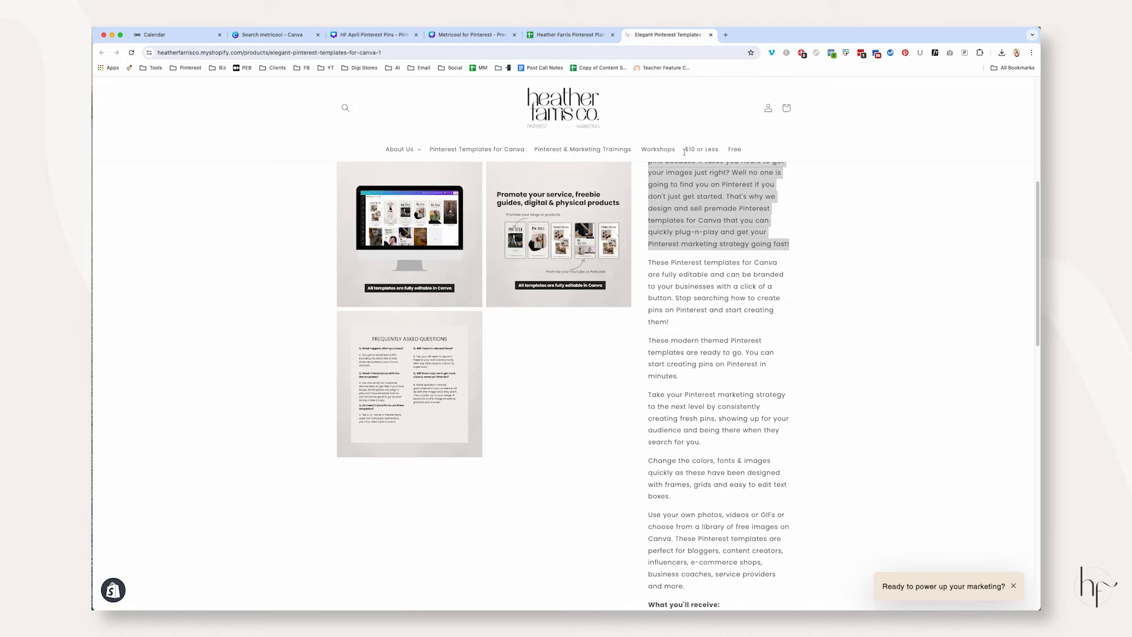
left_click(180, 34)
left_click(350, 214)
key("super+v")
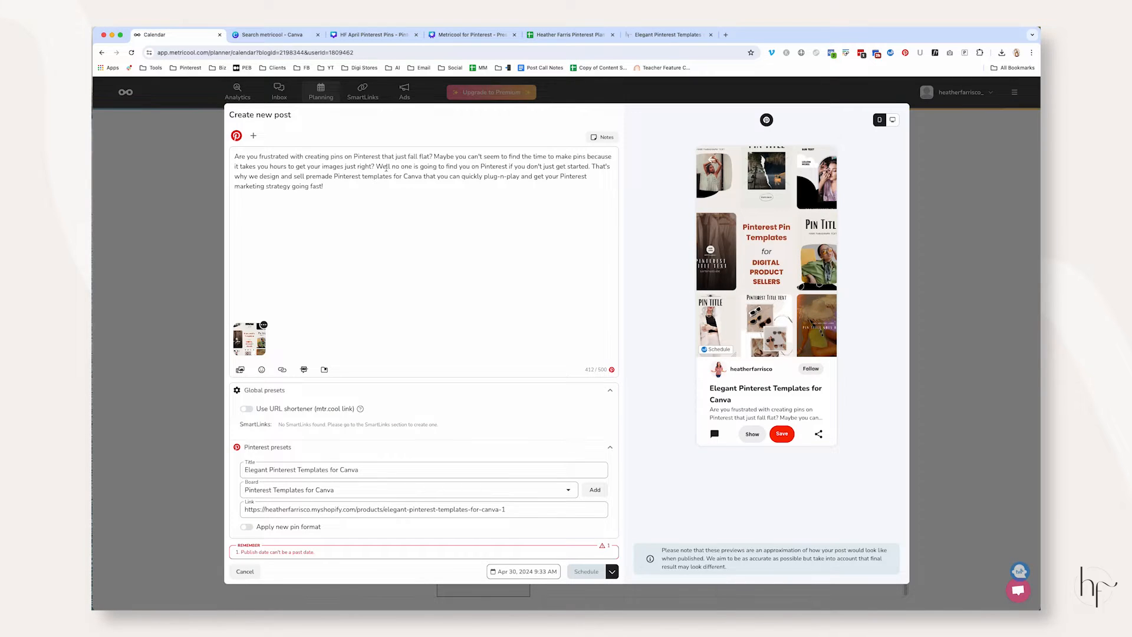
Try to extend the post text with the product page's second paragraph, "These Pinterest templates for Canva are fully editable", and remove it again
left_click(678, 35)
scroll(682, 275, "down", 1)
left_click_drag(648, 244, 673, 305)
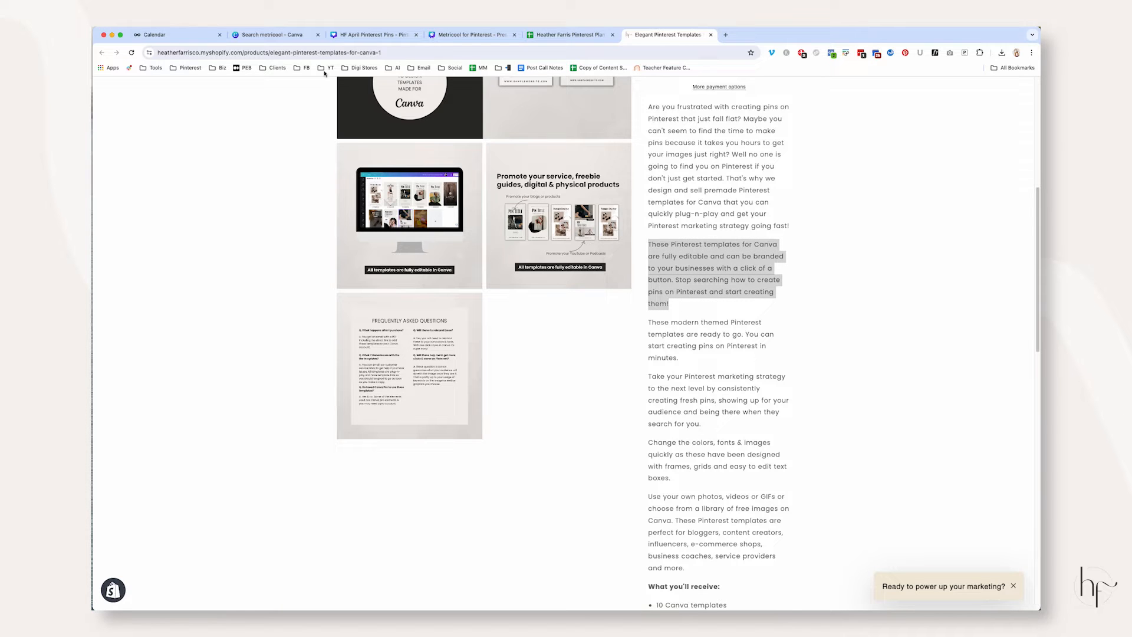
left_click(176, 36)
key("super+v")
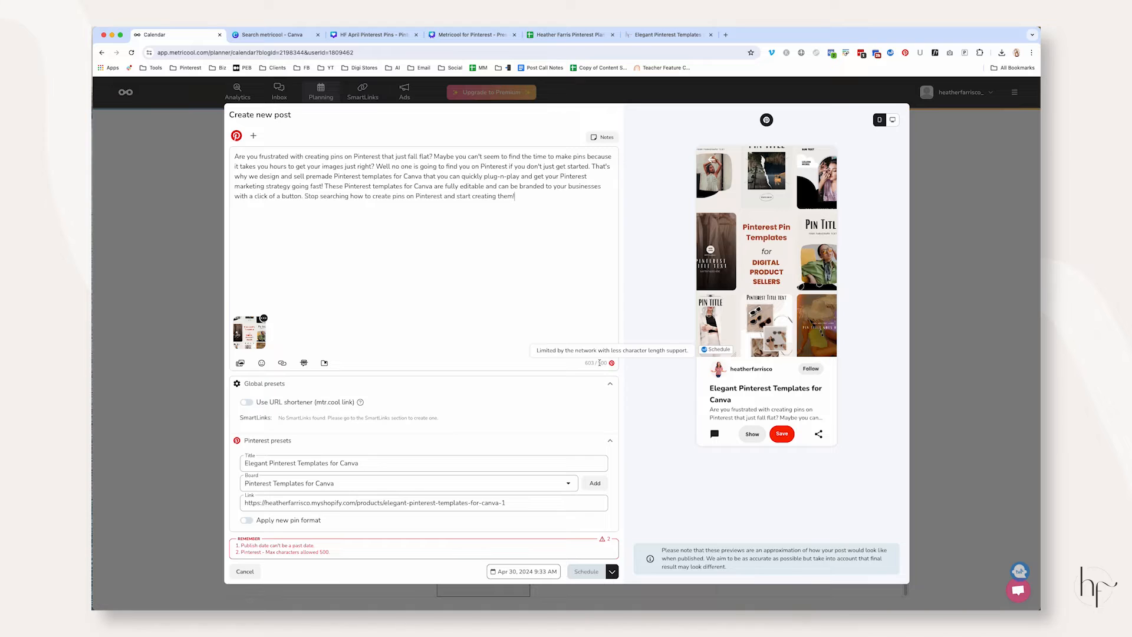
left_click_drag(515, 196, 324, 187)
key("BackSpace")
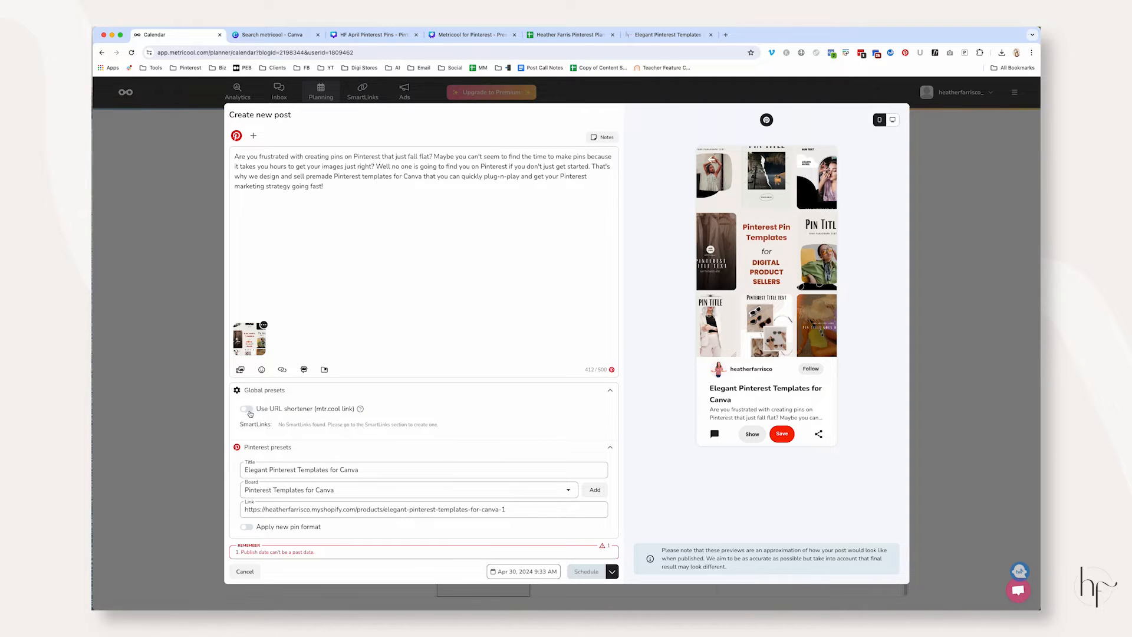
Review the SmartLinks setting and set the post's publish date to May 2, 2024
left_click_drag(241, 425, 275, 425)
left_click(524, 572)
left_click(602, 426)
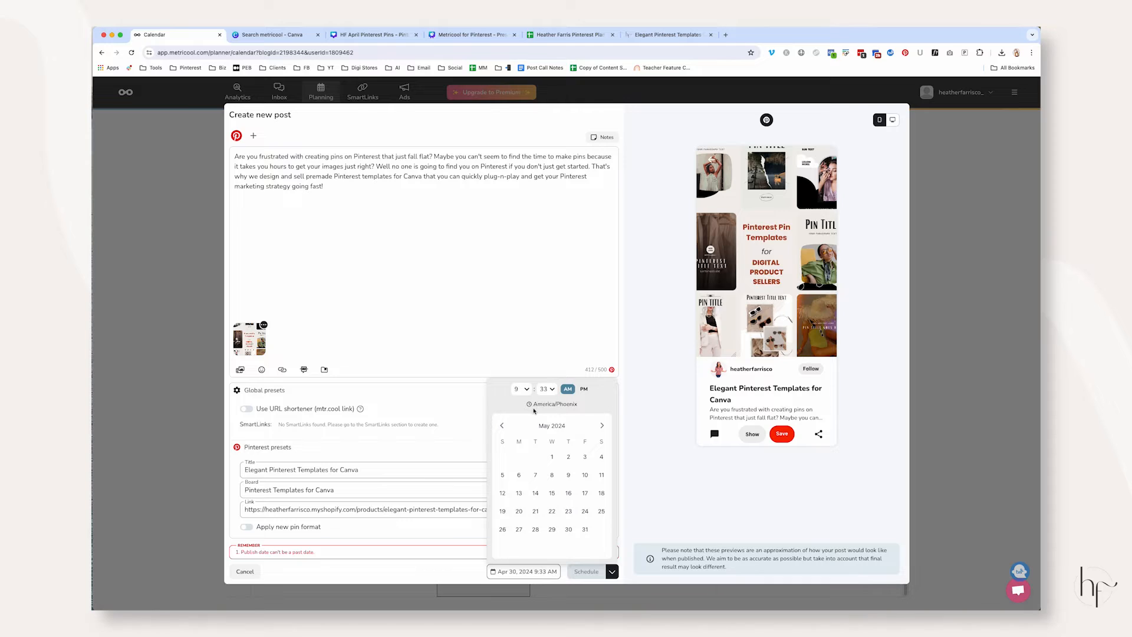
left_click(568, 458)
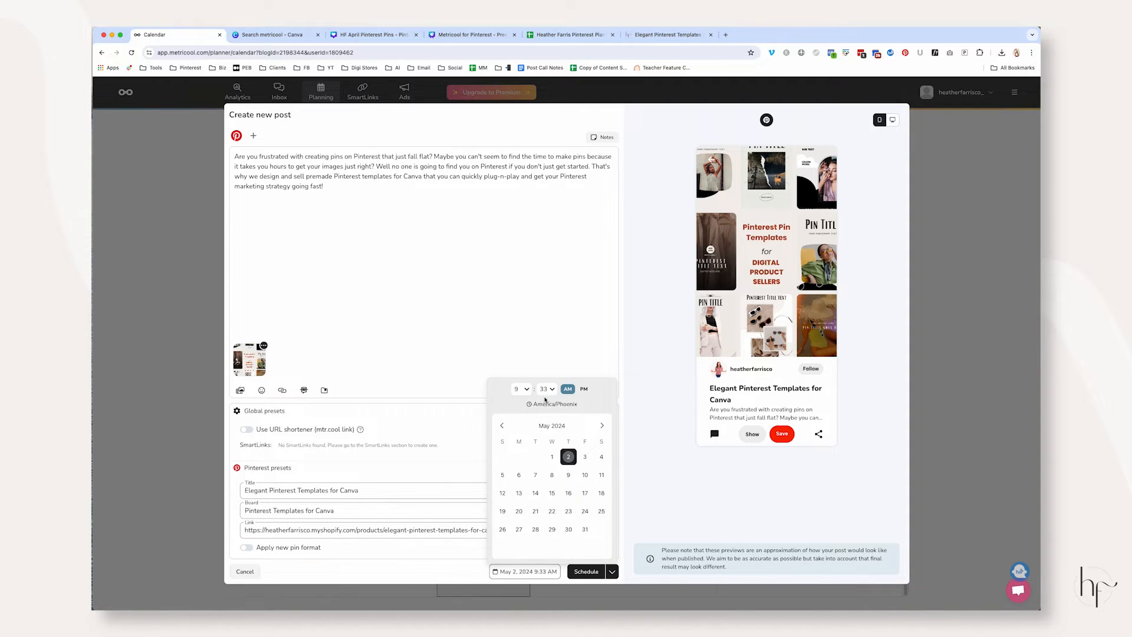
Change the publishing option to Save as draft and save the post
left_click(612, 572)
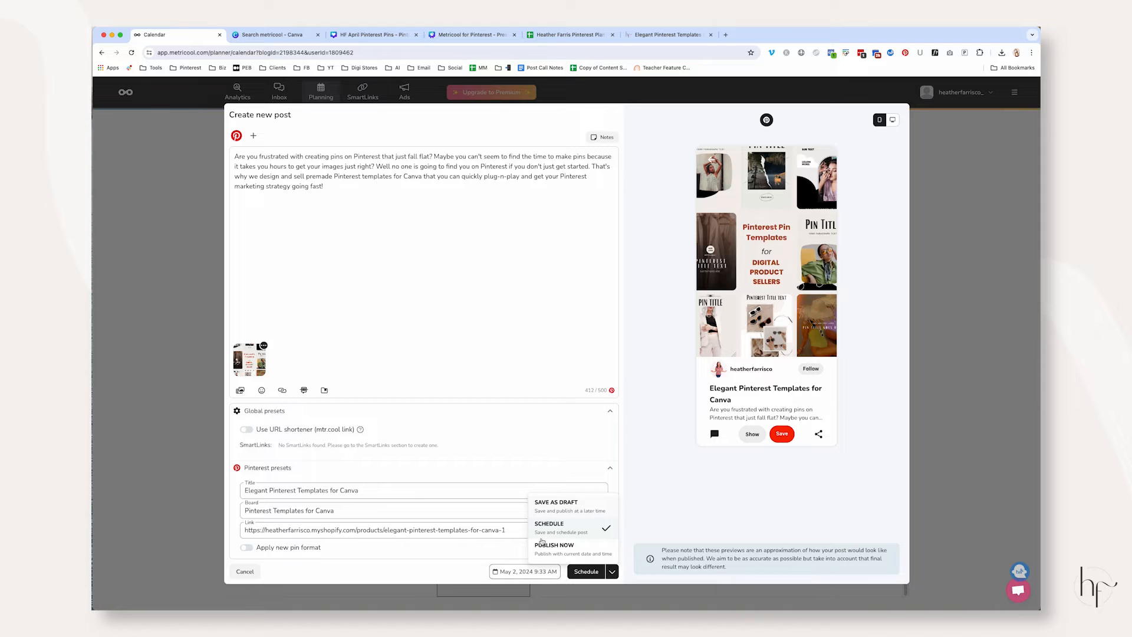
left_click(580, 505)
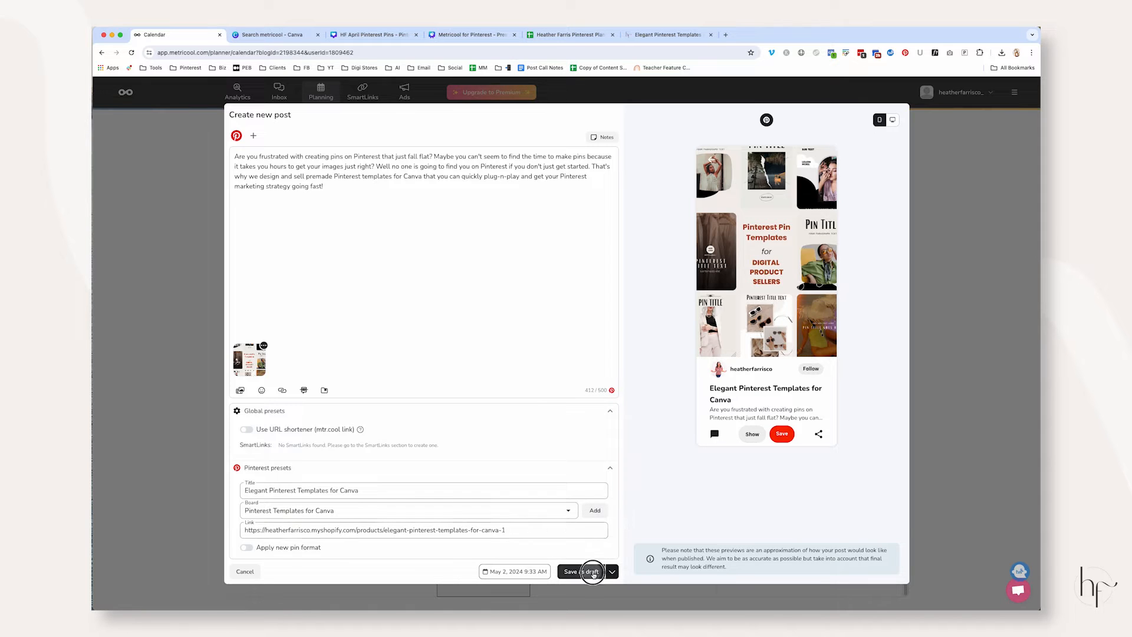
left_click(584, 572)
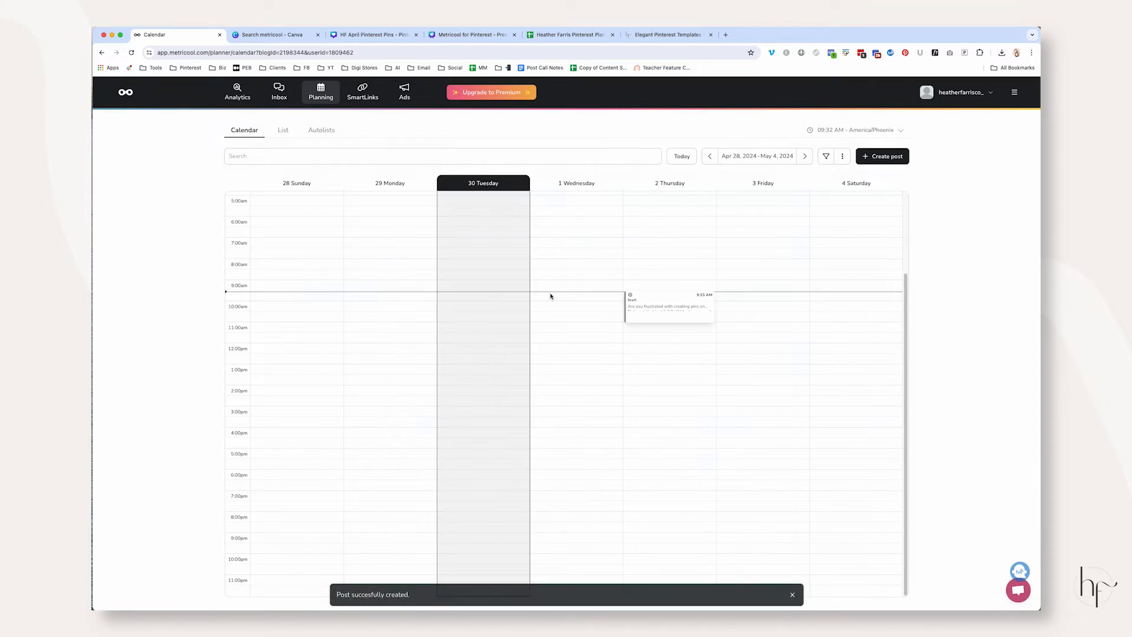
Reopen the May 2 draft from the calendar, change its publishing option to Schedule and save it
left_click(655, 304)
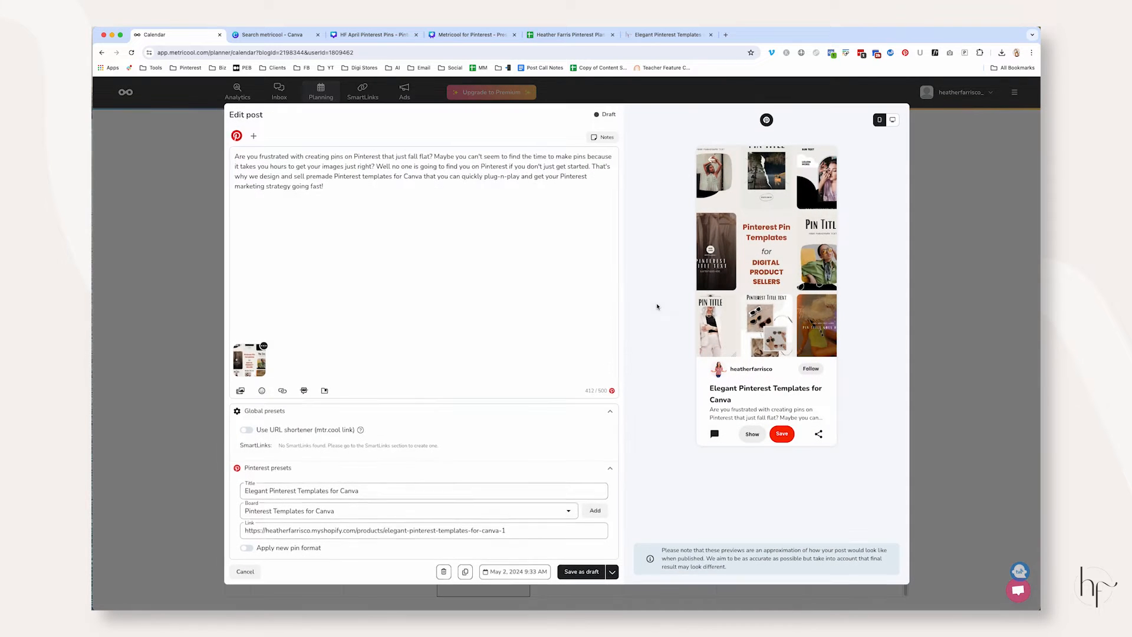
left_click(612, 570)
left_click(590, 523)
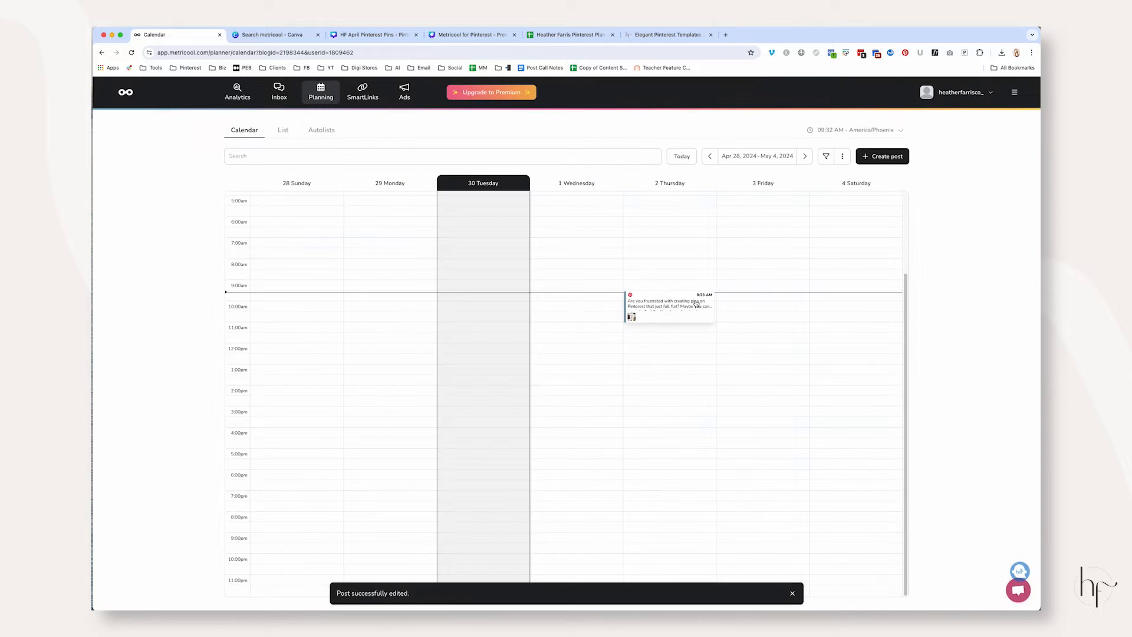
mouse_move(672, 311)
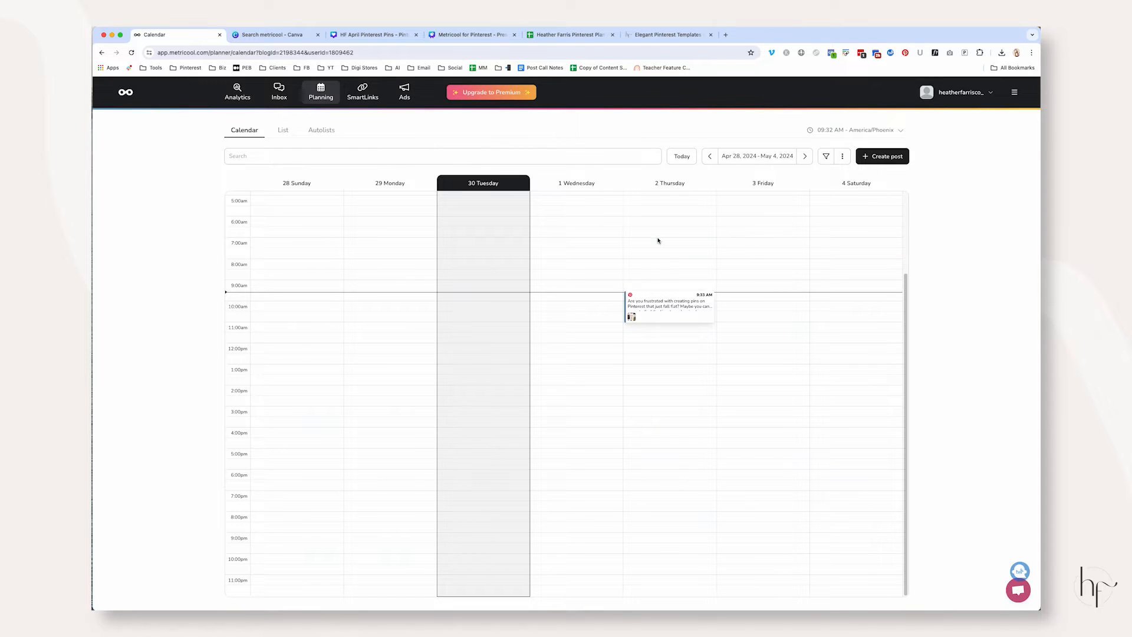
mouse_move(641, 303)
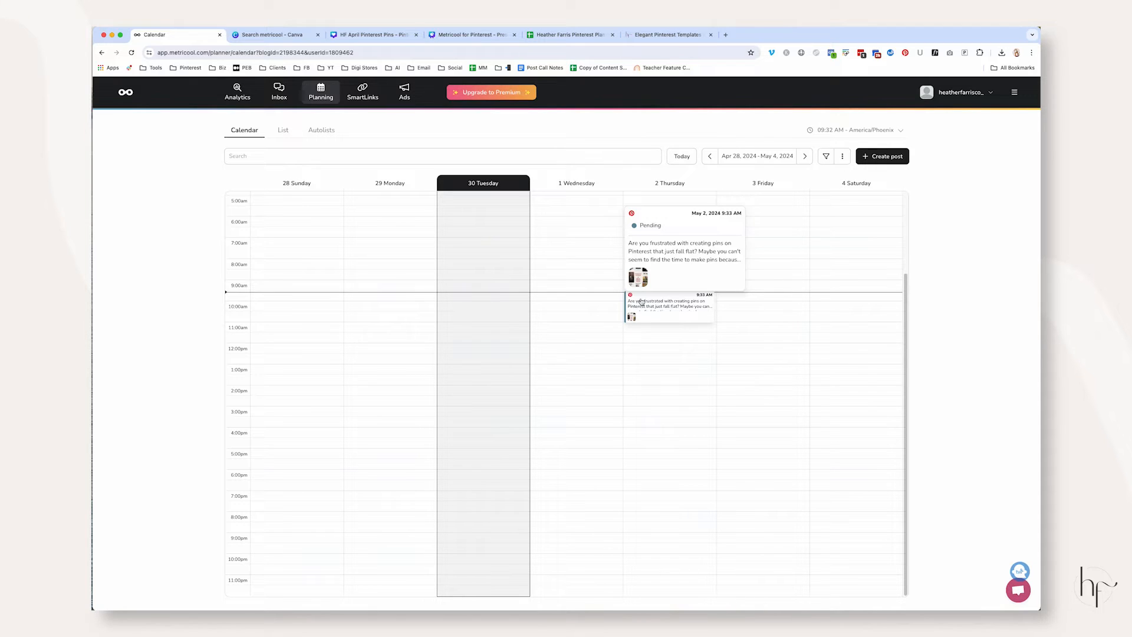
Check the "Editing scheduled content" point in the Metricool for Pinterest outline in Canva and return to the Metricool calendar
left_click(466, 35)
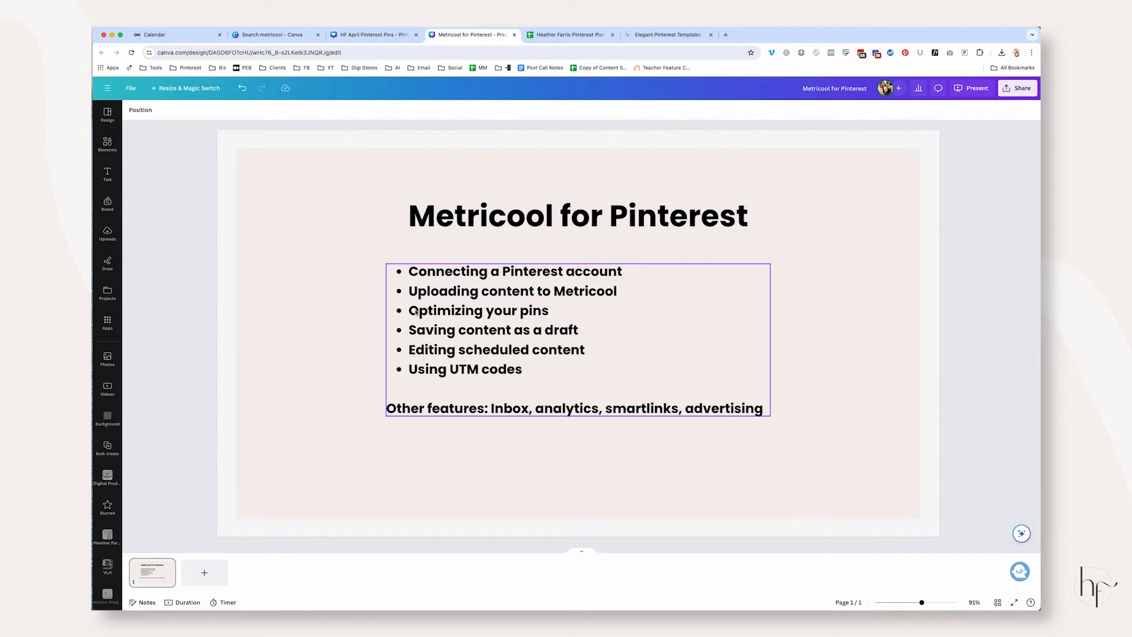
triple_click(412, 349)
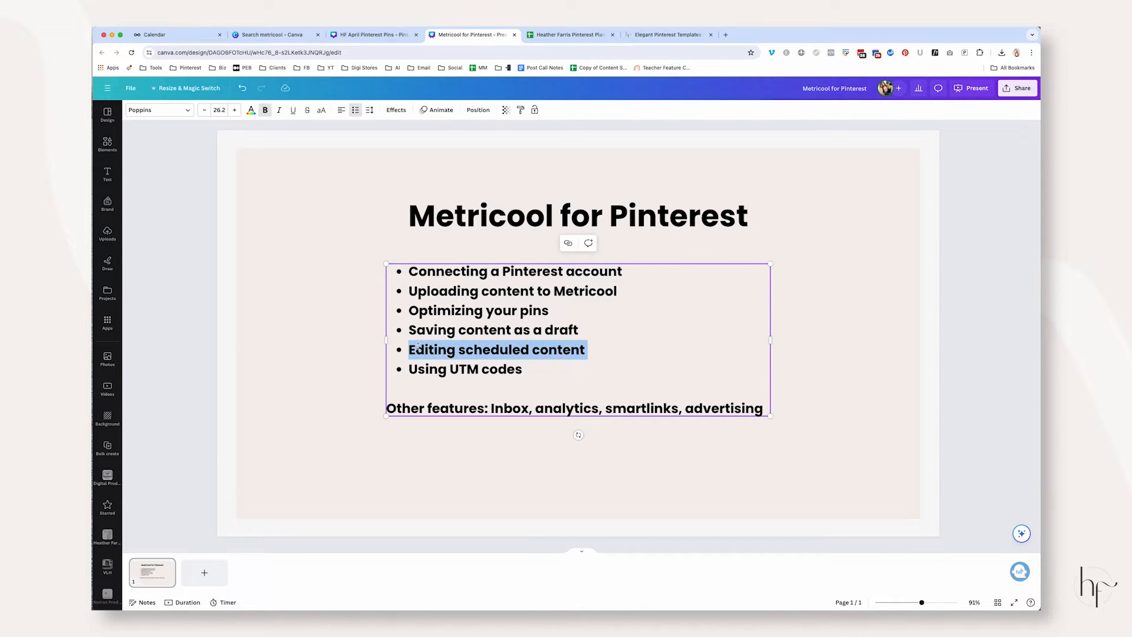
left_click(155, 35)
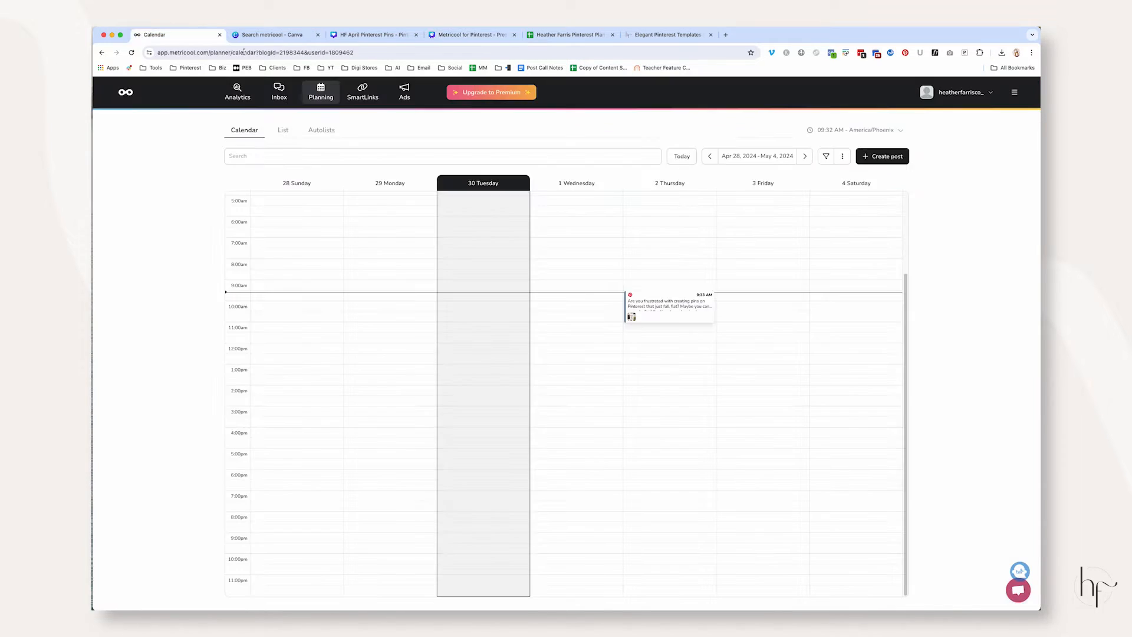
Open the scheduled May 2 post for editing and view the other social accounts that can be connected
left_click(674, 311)
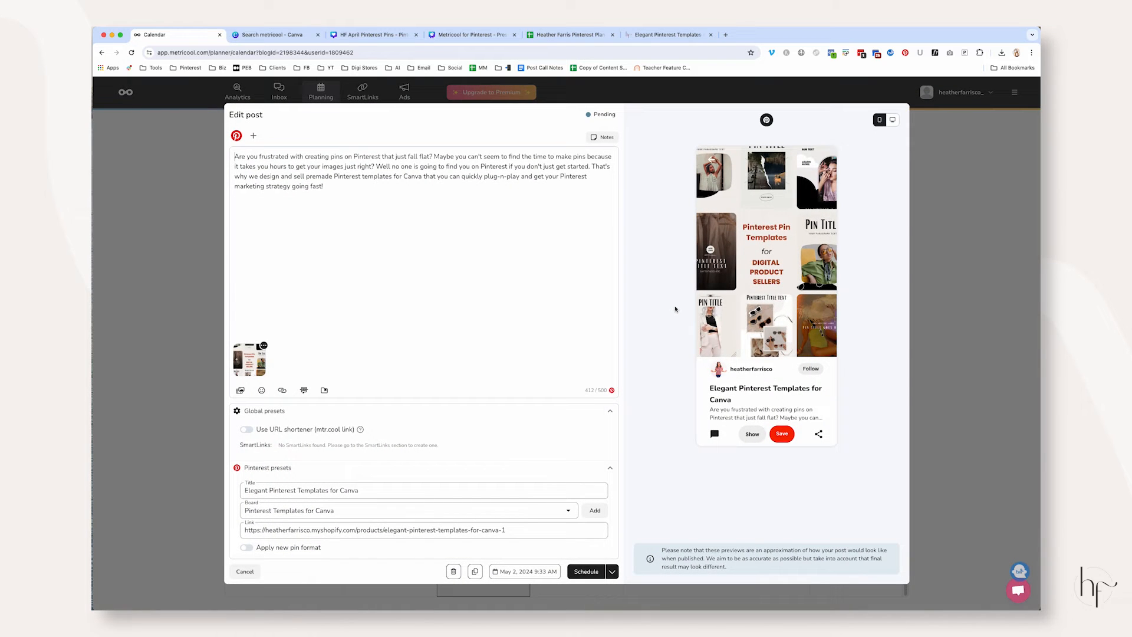
left_click(255, 136)
left_click(358, 126)
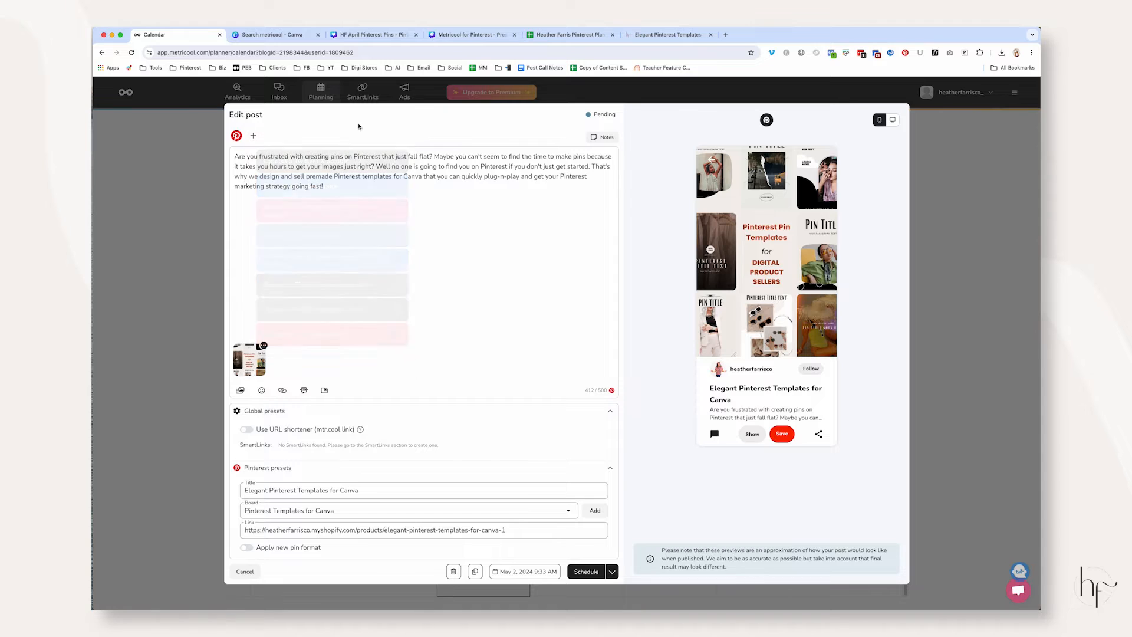
left_click(254, 136)
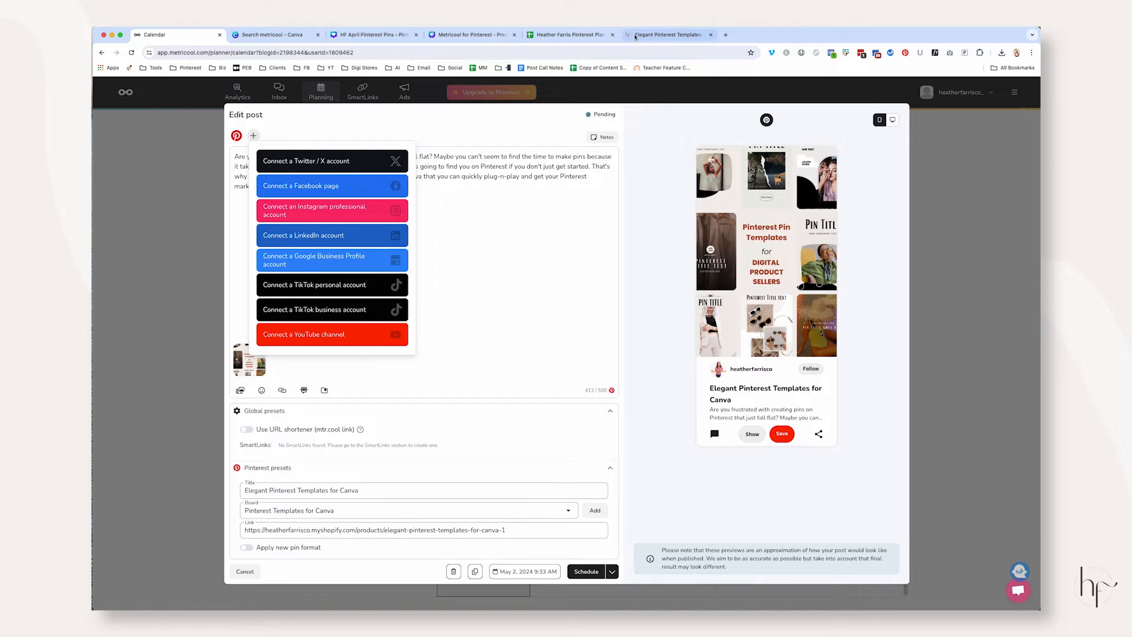
Switch to the Elegant Pinterest Templates for Canva product page and examine its product images
left_click(669, 34)
scroll(390, 252, "up", 1)
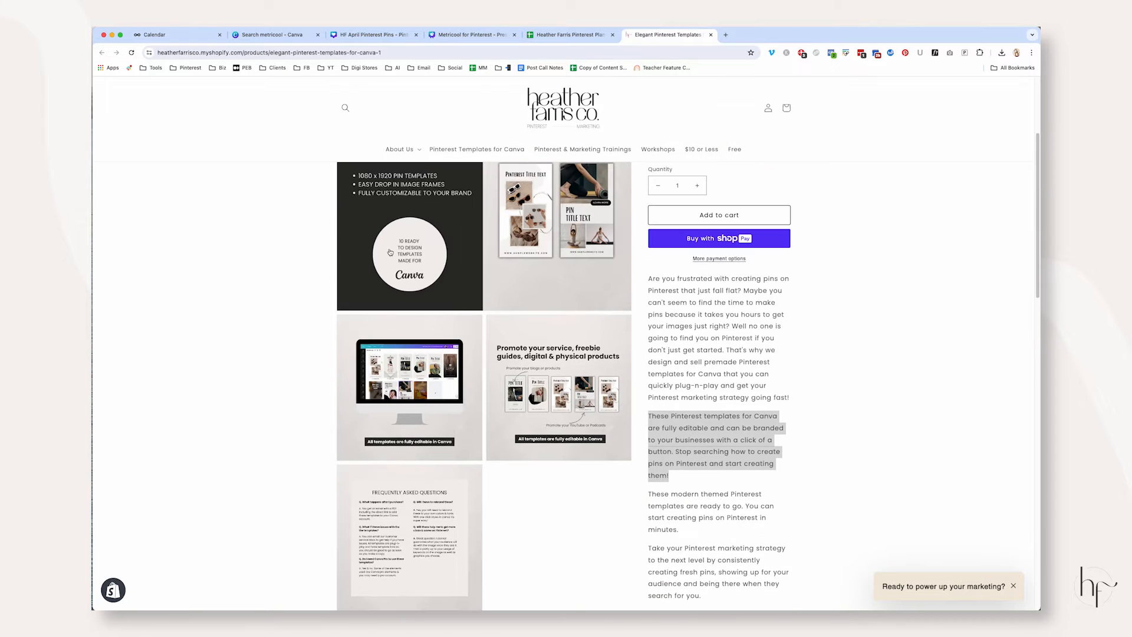
left_click(566, 216)
key("Escape")
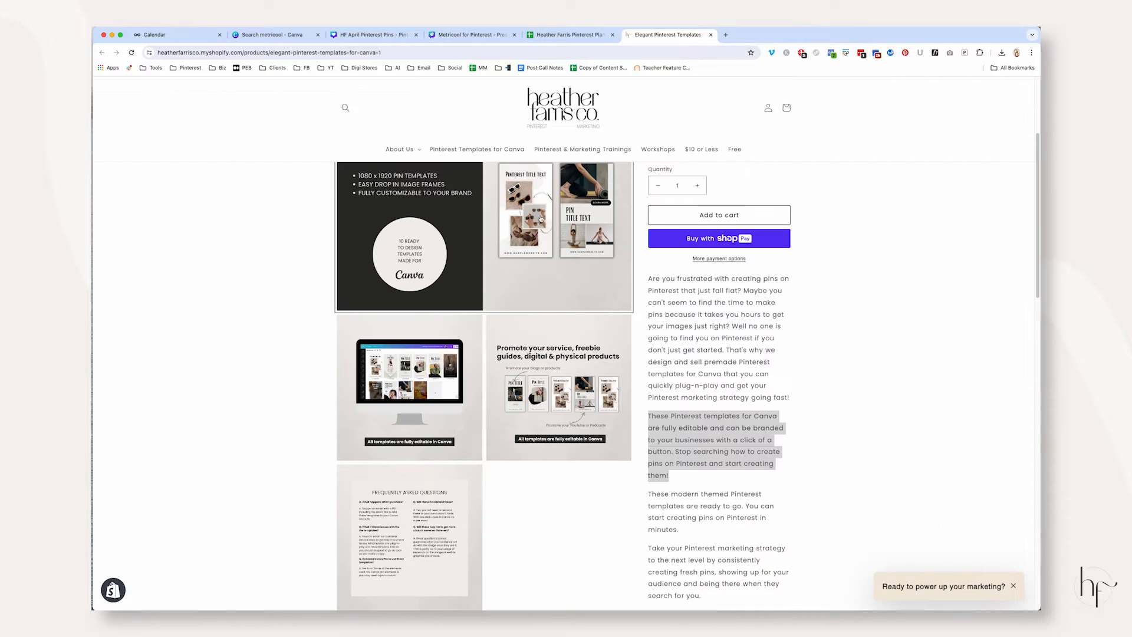
scroll(551, 234, "up", 4)
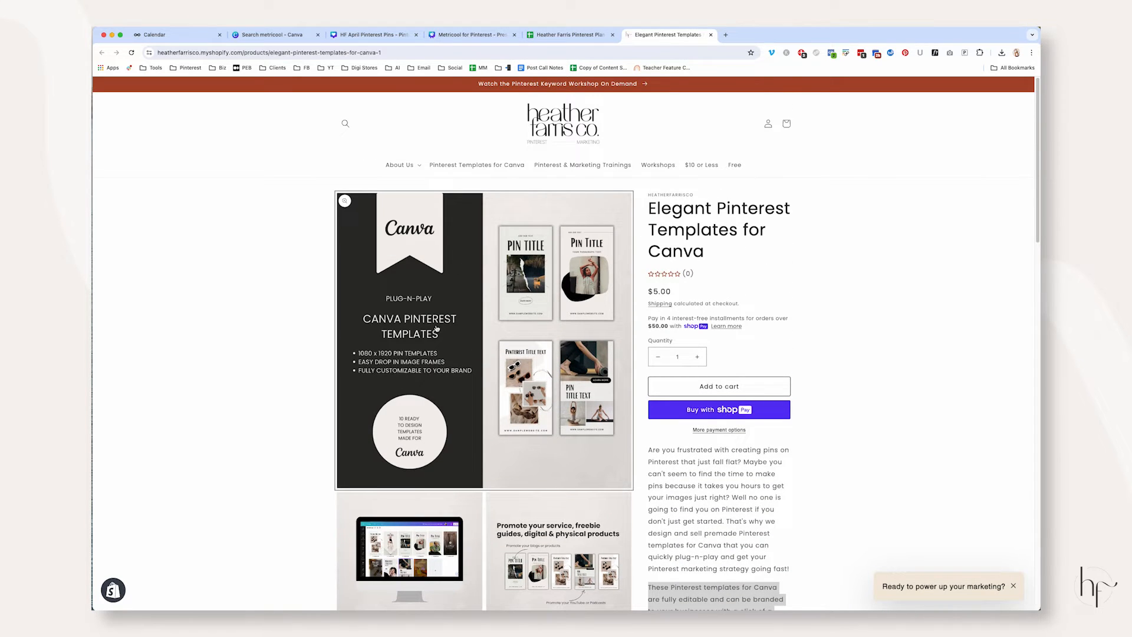
Return to Metricool, duplicate the May 2 post and assign the copy to the Pinterest Strategies for Beginners board
left_click(210, 41)
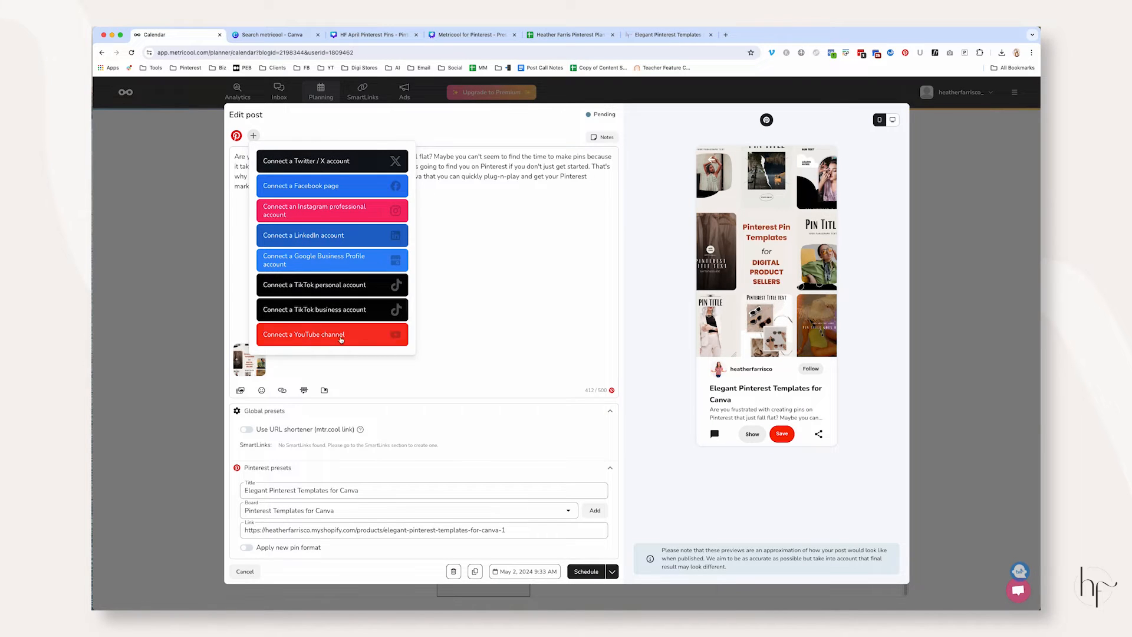
left_click(485, 202)
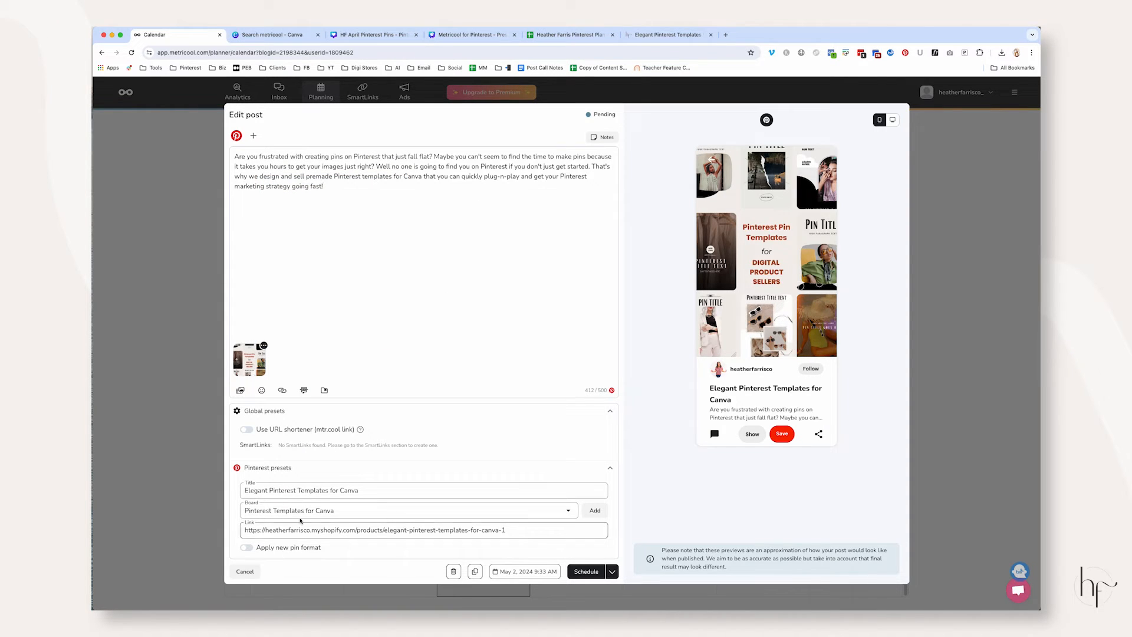
left_click(476, 572)
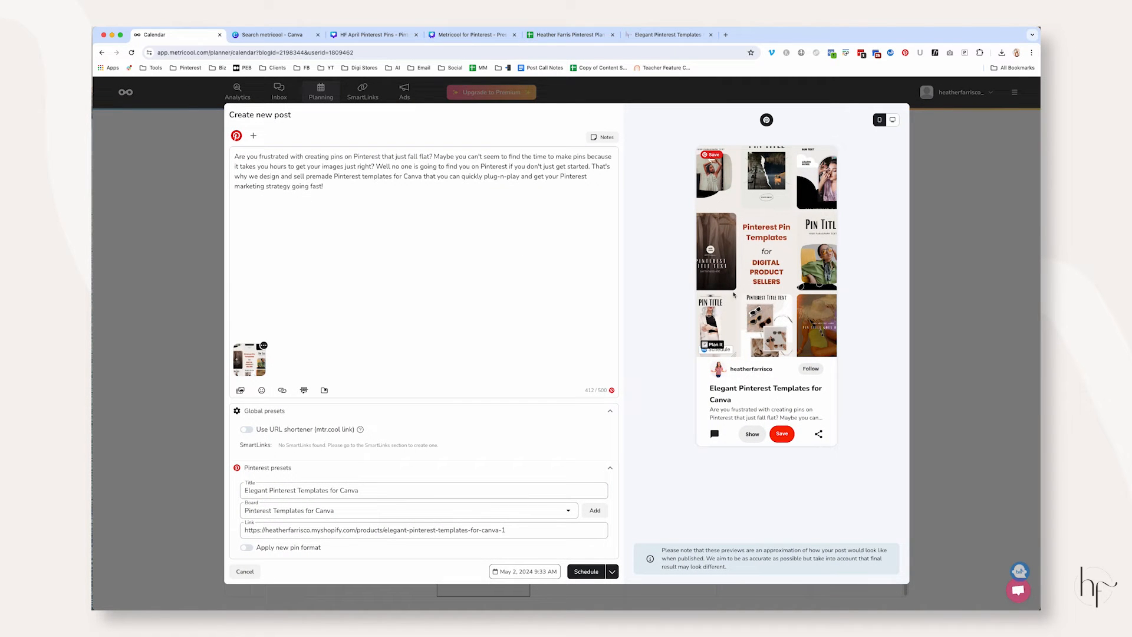
left_click(371, 513)
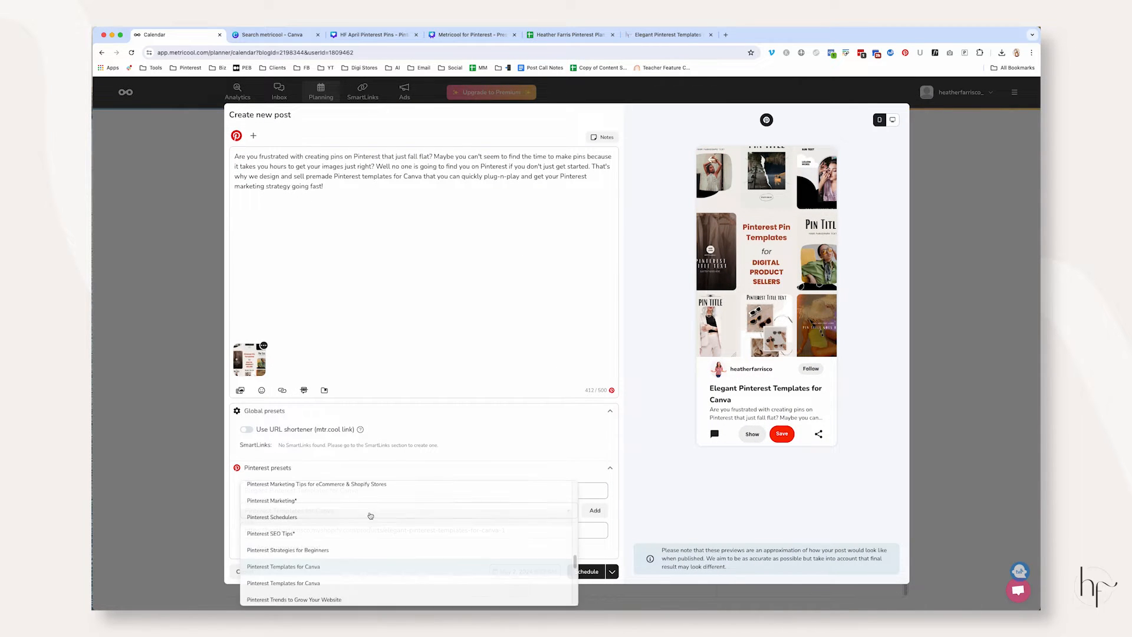
left_click(338, 551)
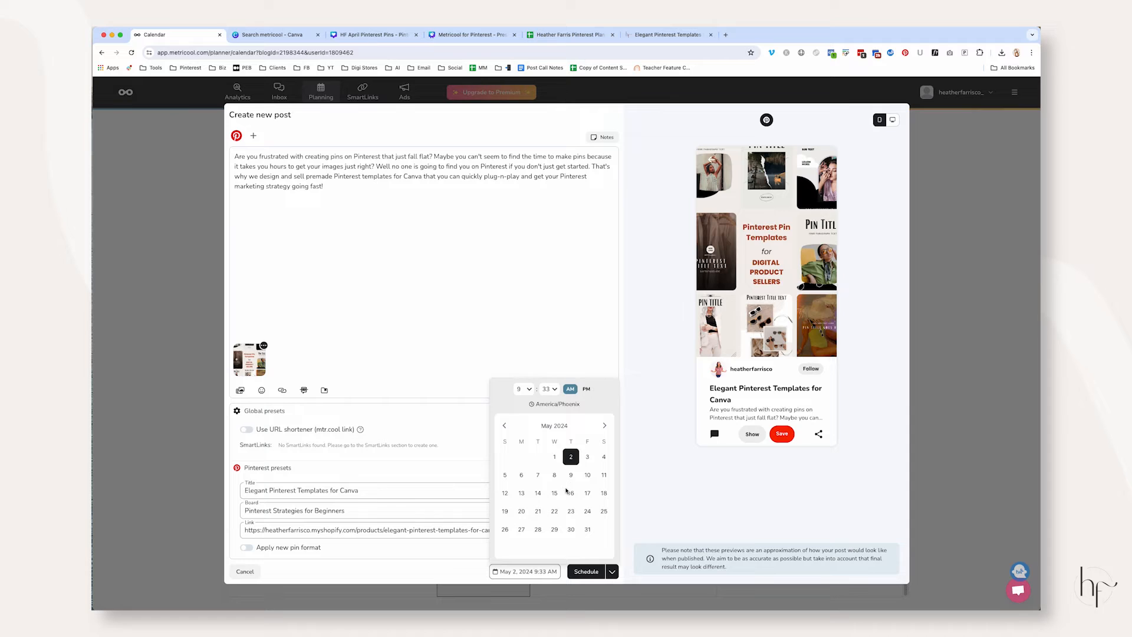
Set the duplicated post's date to June 2, 2024 and schedule it
left_click(605, 425)
left_click(504, 475)
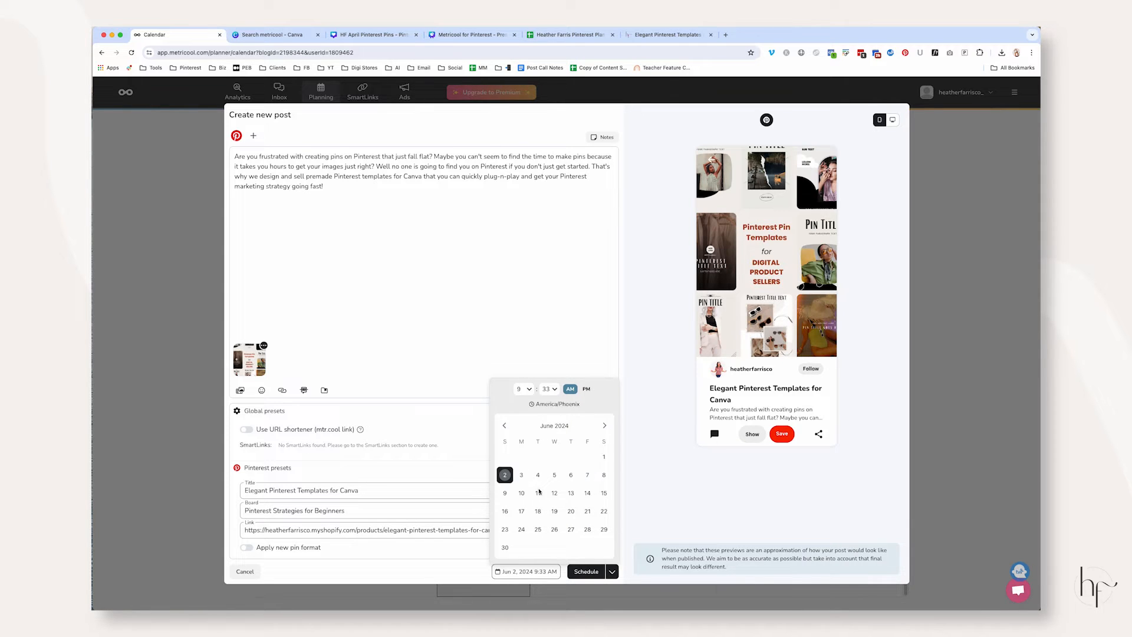
left_click(588, 572)
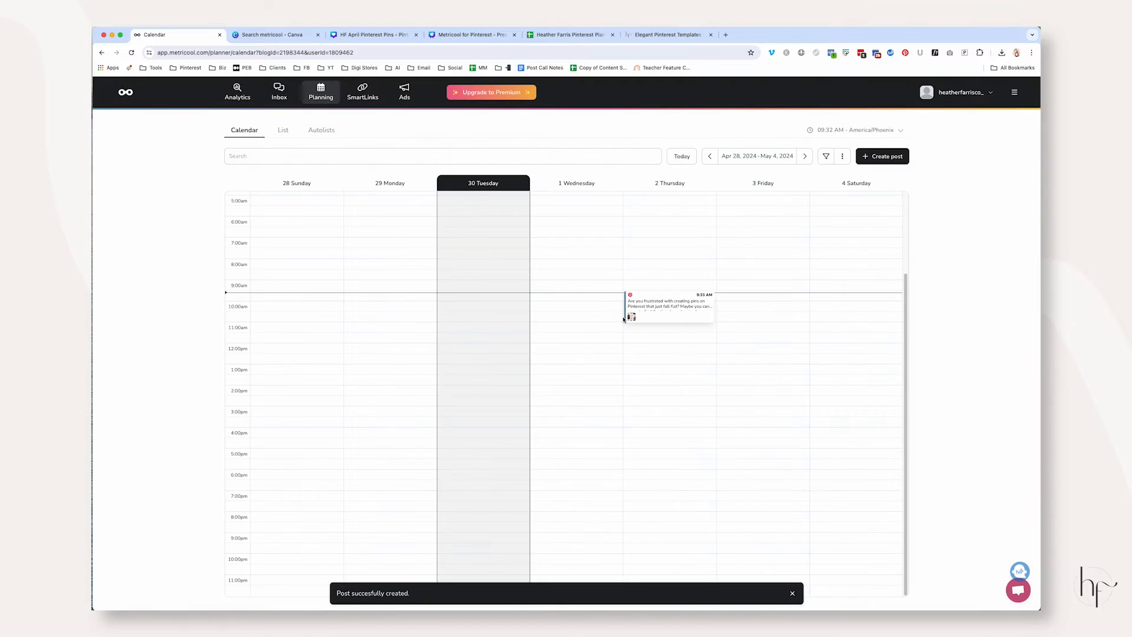
Find the June 2 post in the calendar's June 2–8, 2024 week, open it for review and save it
left_click(802, 155)
left_click(804, 156)
left_click(804, 156)
left_click(805, 158)
left_click(805, 158)
left_click(805, 158)
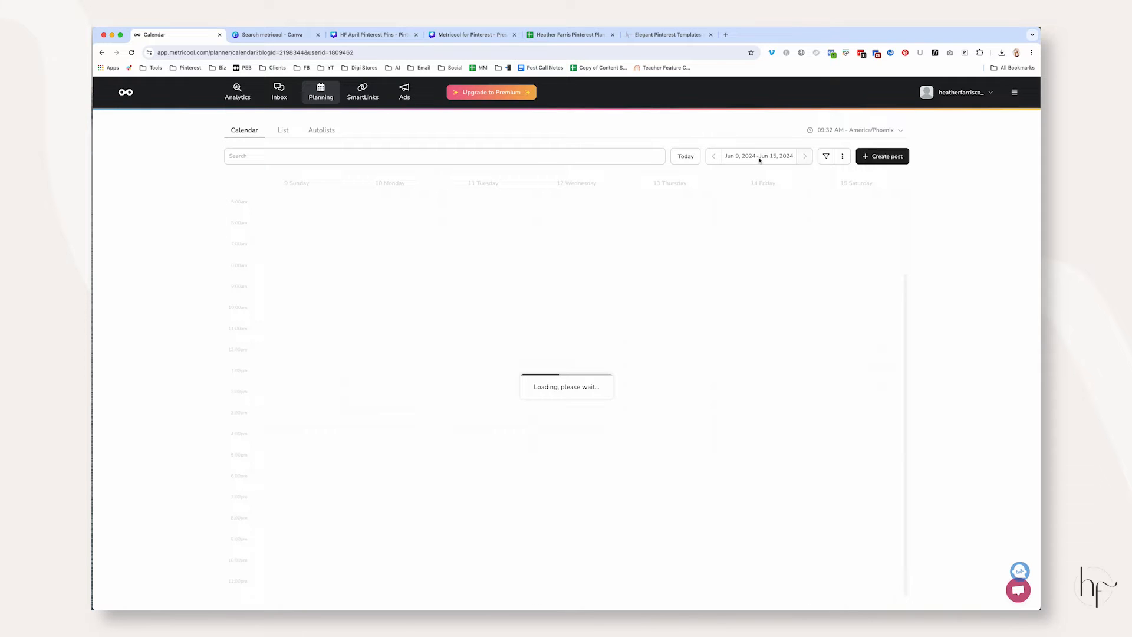
left_click(716, 156)
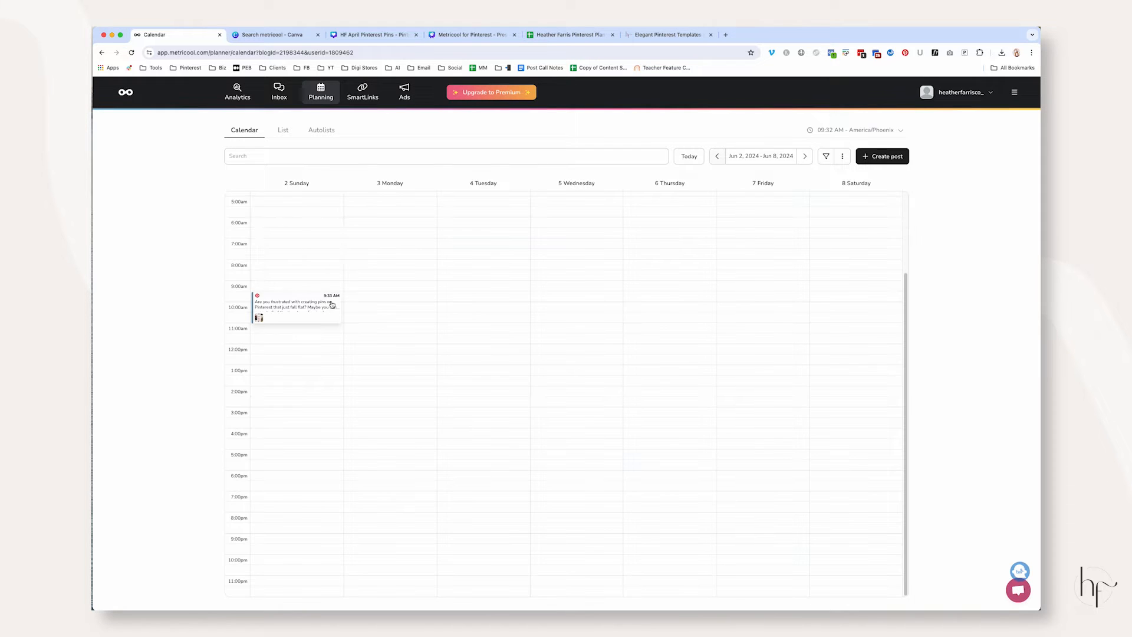
left_click(317, 307)
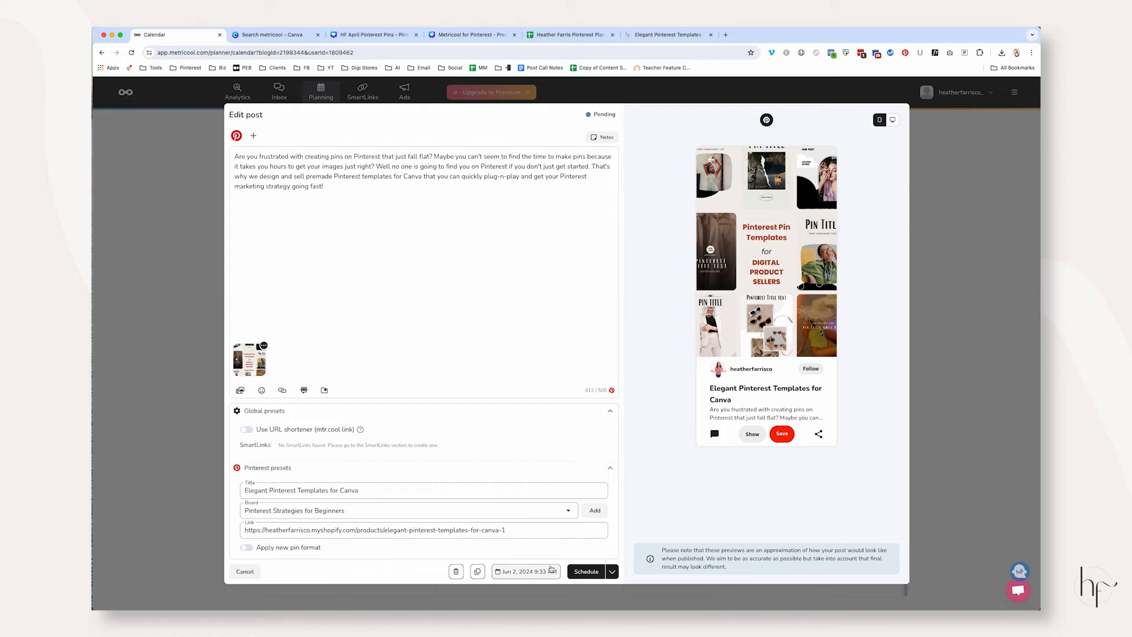
left_click(584, 571)
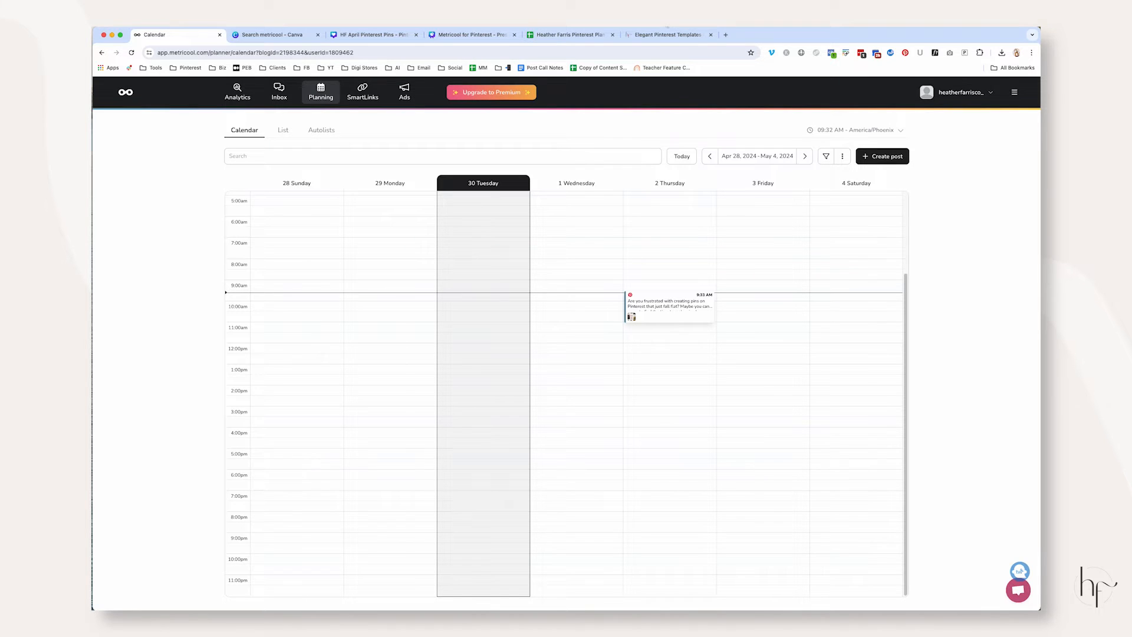
Check the "Using UTM codes" point in the Metricool for Pinterest outline in Canva and return to the Metricool calendar
left_click(469, 33)
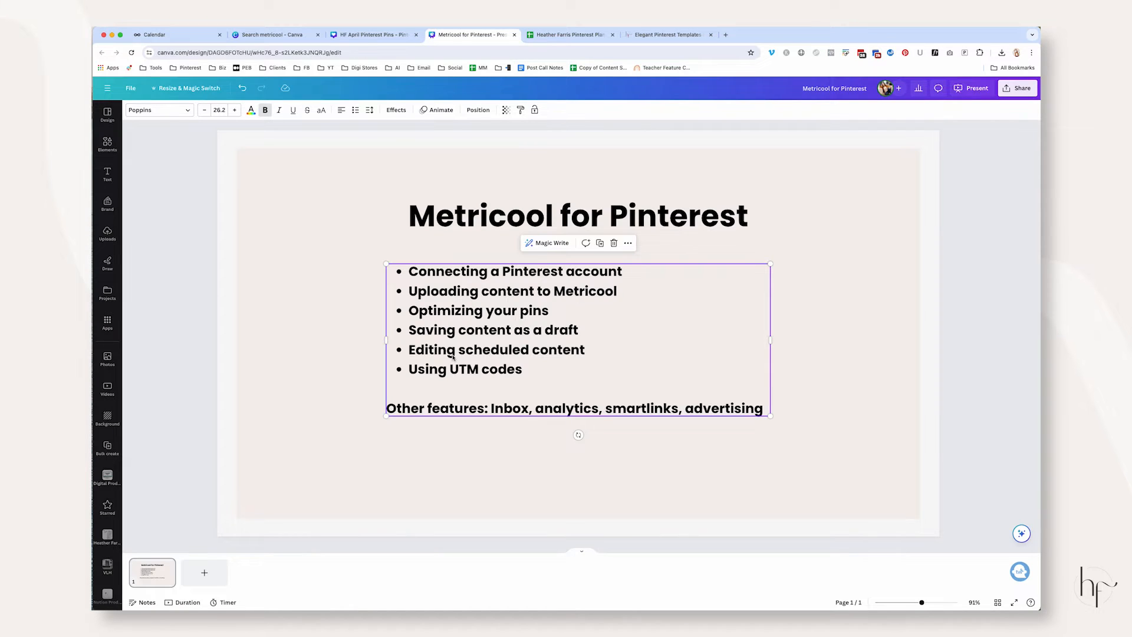
triple_click(412, 370)
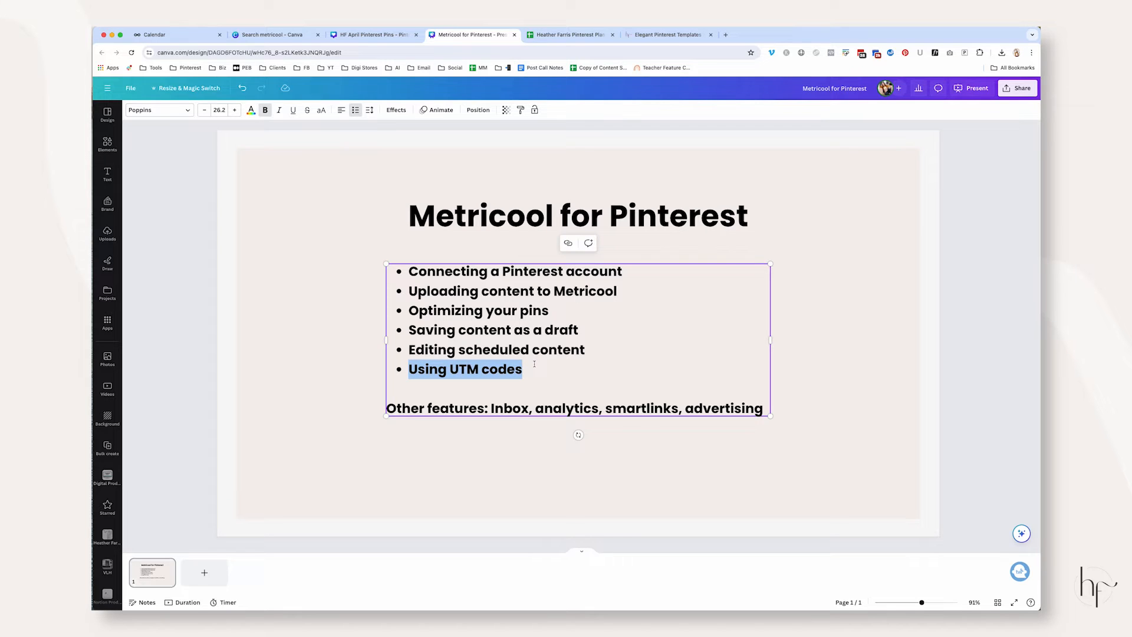
left_click(176, 36)
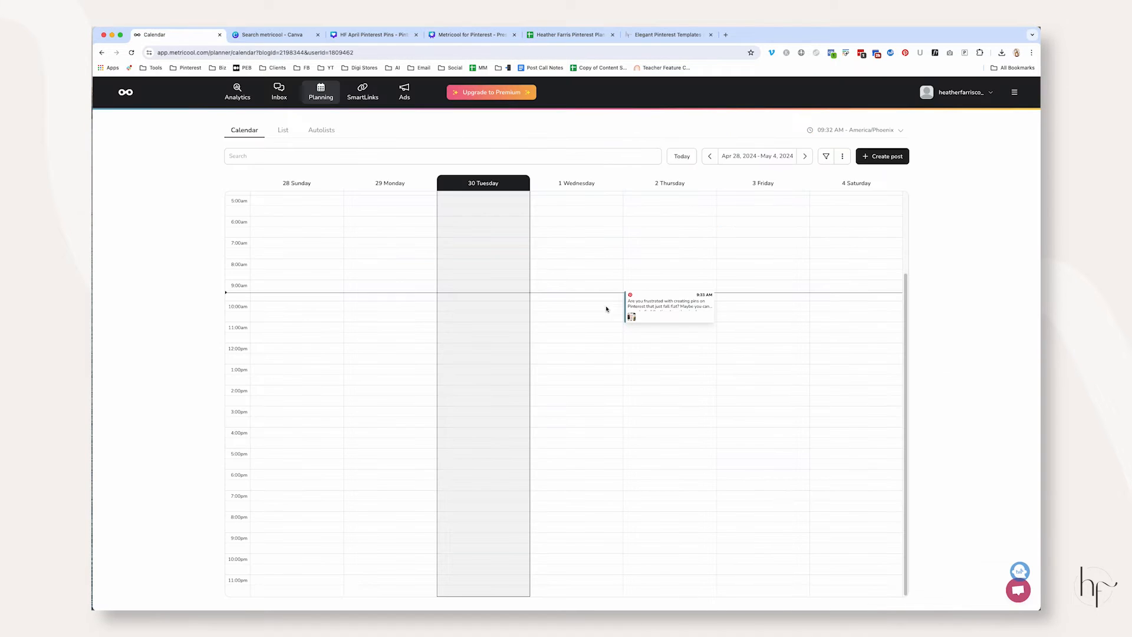
Search Google for "ga dev tools" in a new browser tab and open the Campaign URL Builder on the GA Dev Tools site
left_click(726, 35)
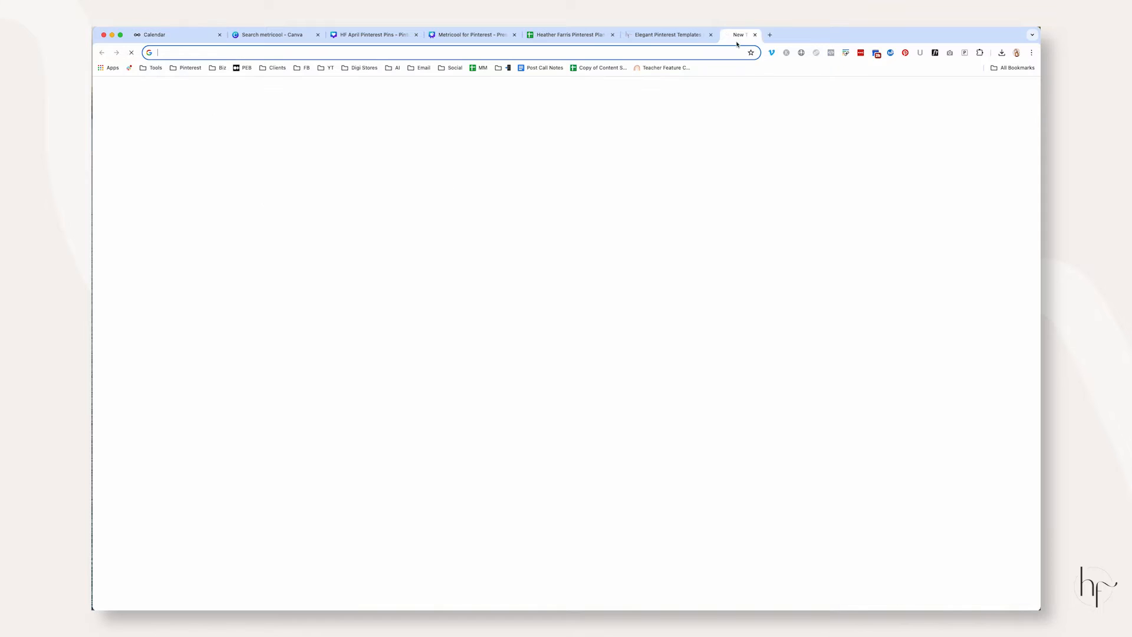
type("ga d")
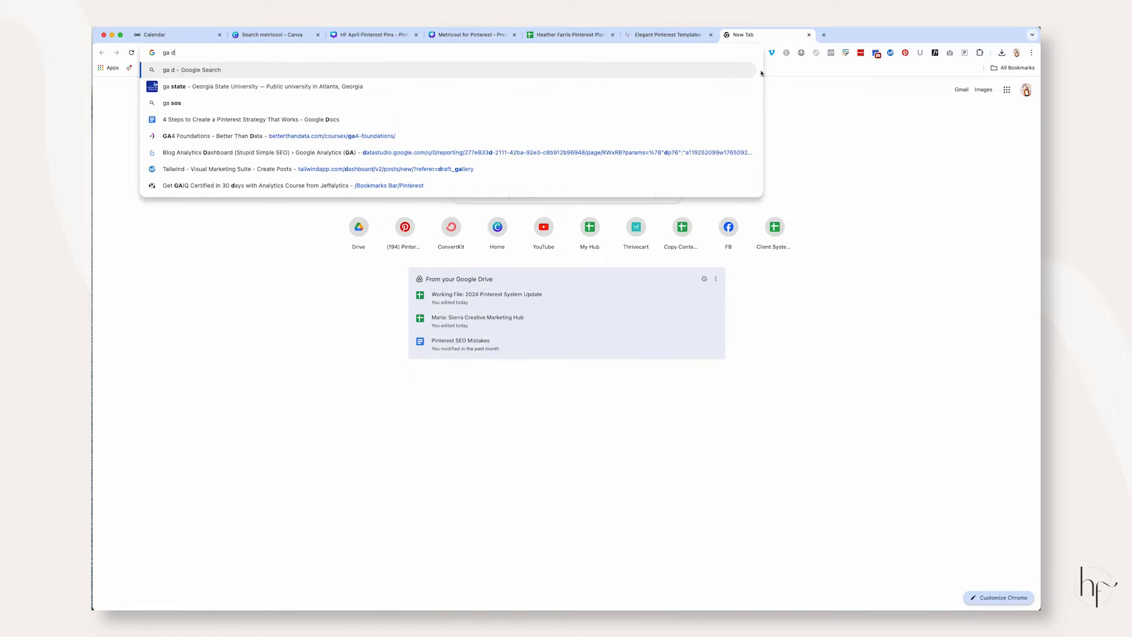
type("ev tools")
key("Return")
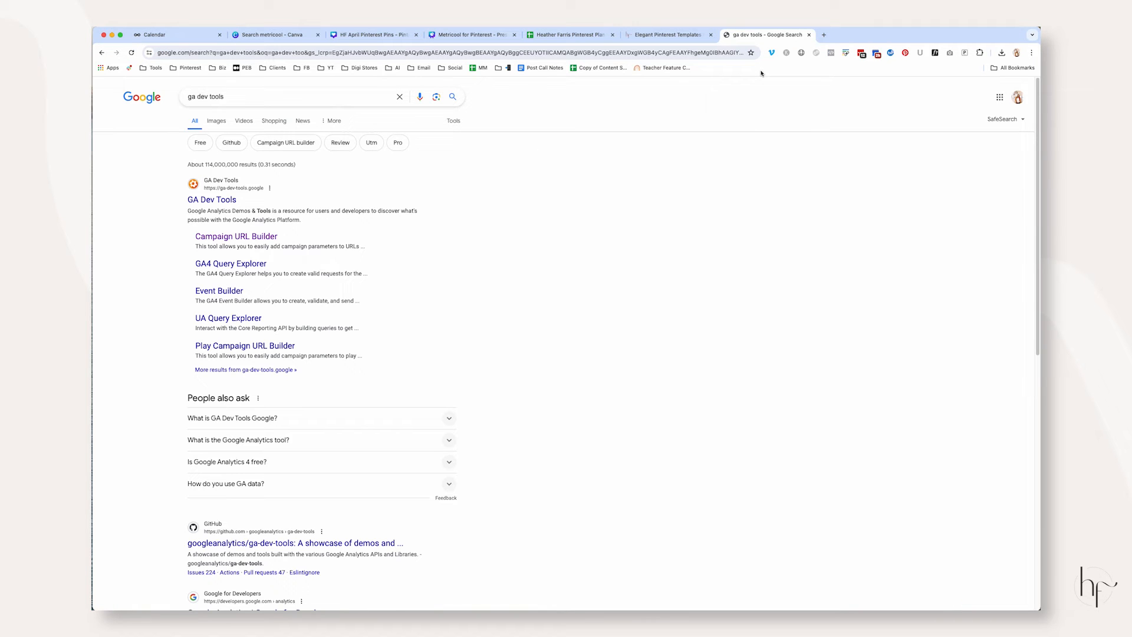
left_click(212, 200)
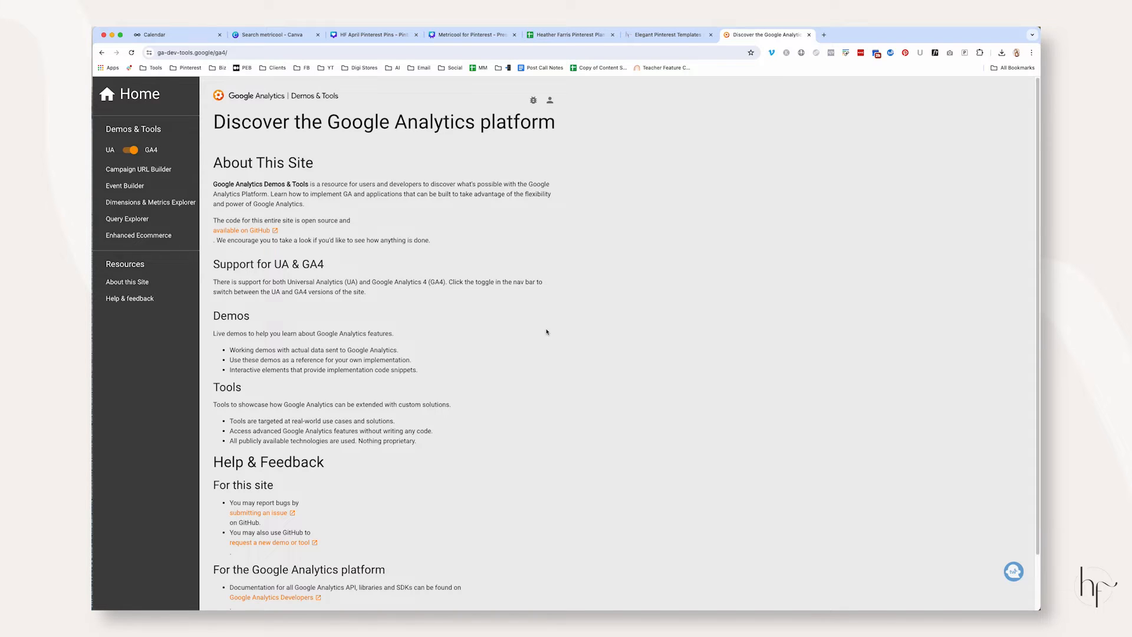
scroll(546, 331, "down", 3)
left_click(174, 121)
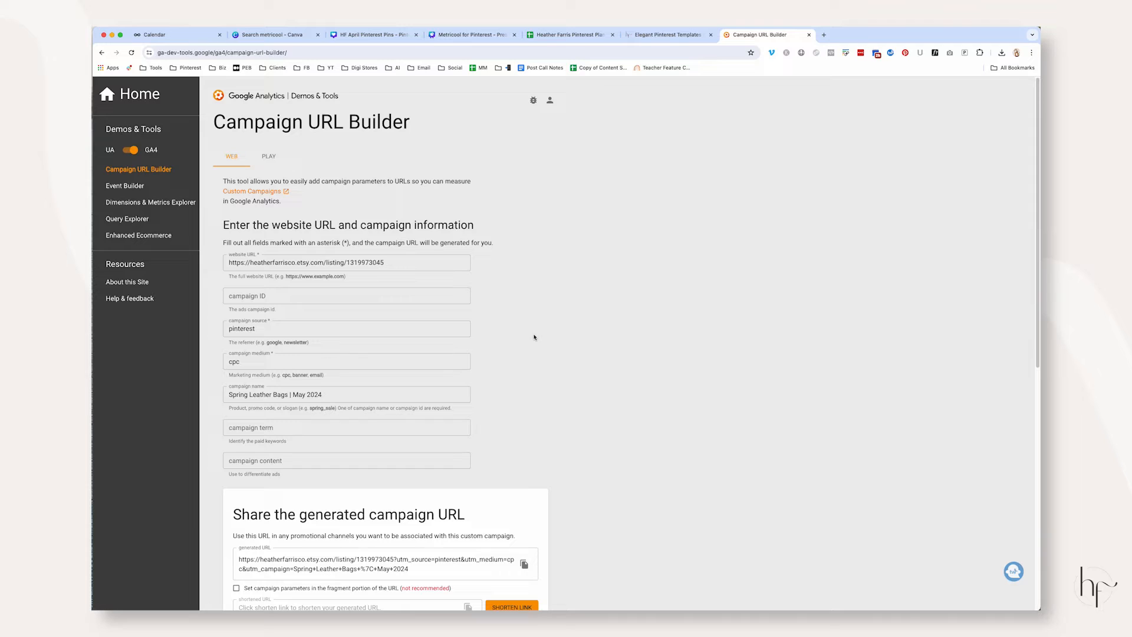
Clear the campaign name, medium, source and website URL from the Campaign URL Builder form
triple_click(352, 388)
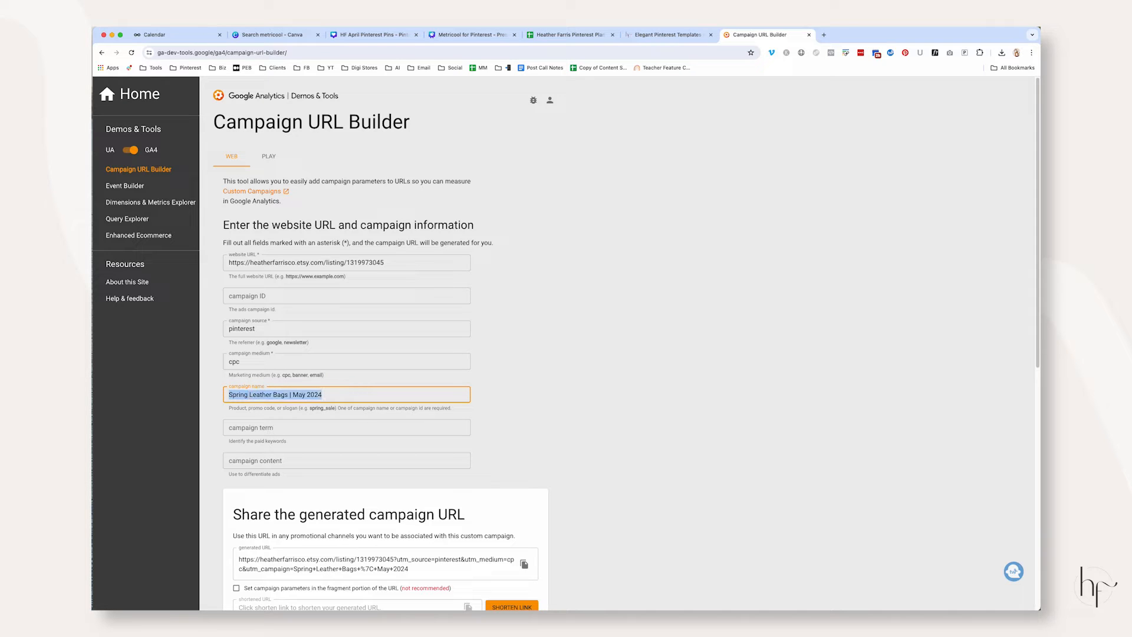
key("BackSpace")
triple_click(323, 361)
key("BackSpace")
triple_click(331, 326)
key("BackSpace")
left_click(611, 328)
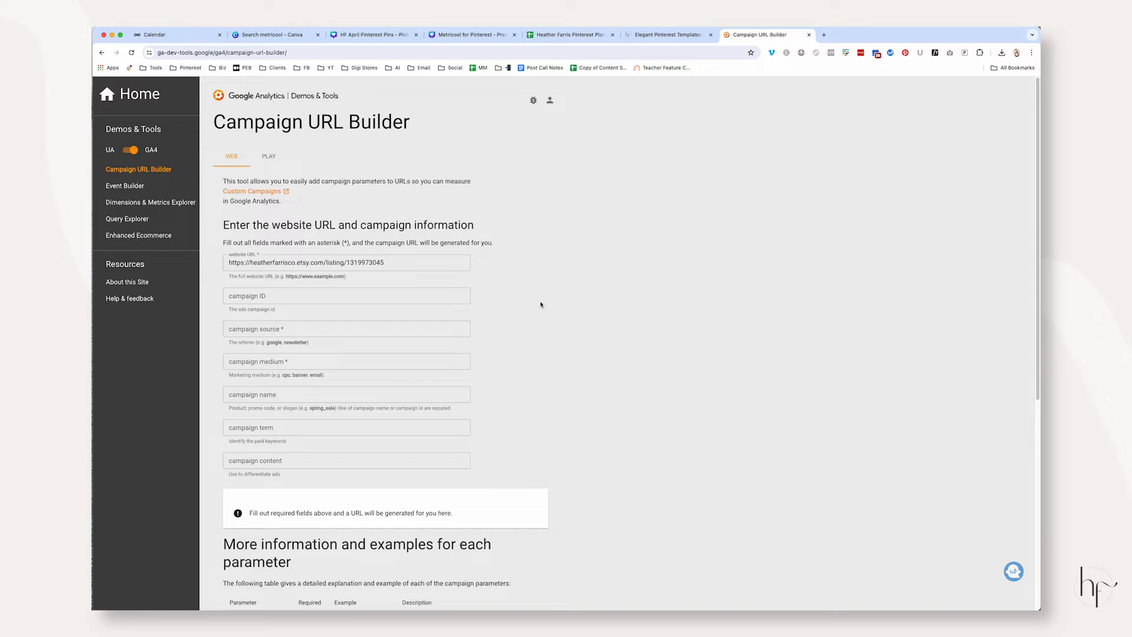
triple_click(434, 263)
key("BackSpace")
left_click(695, 246)
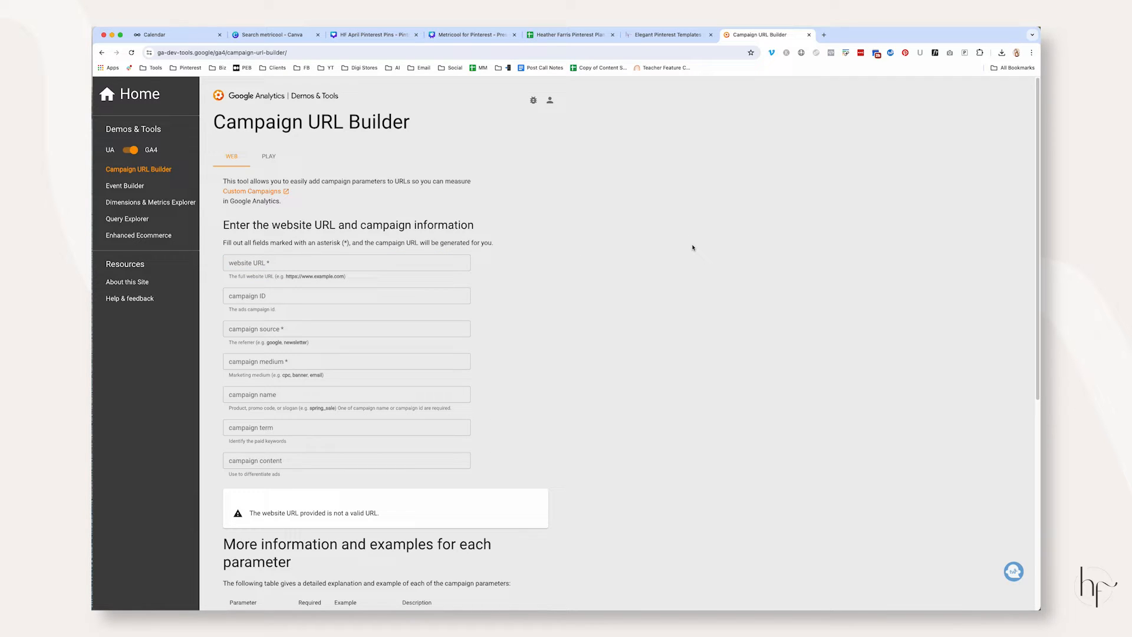
Create a new post in Metricool and add the "Create Your Pinterest Strategy Easily" pin image from Finder
left_click(154, 34)
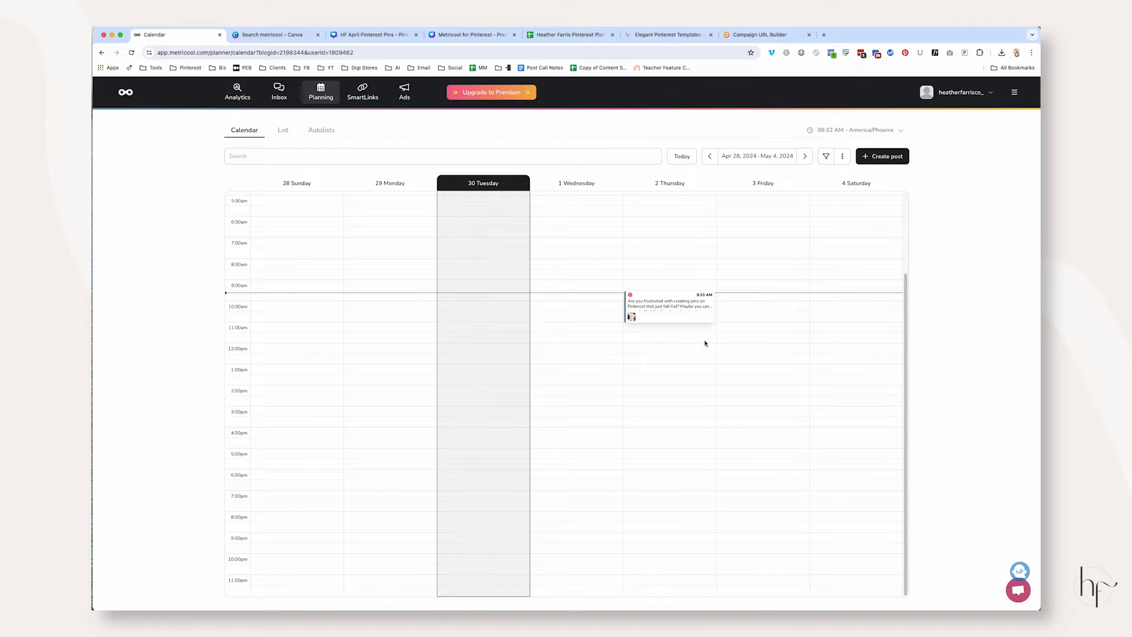
mouse_move(672, 321)
left_click(883, 157)
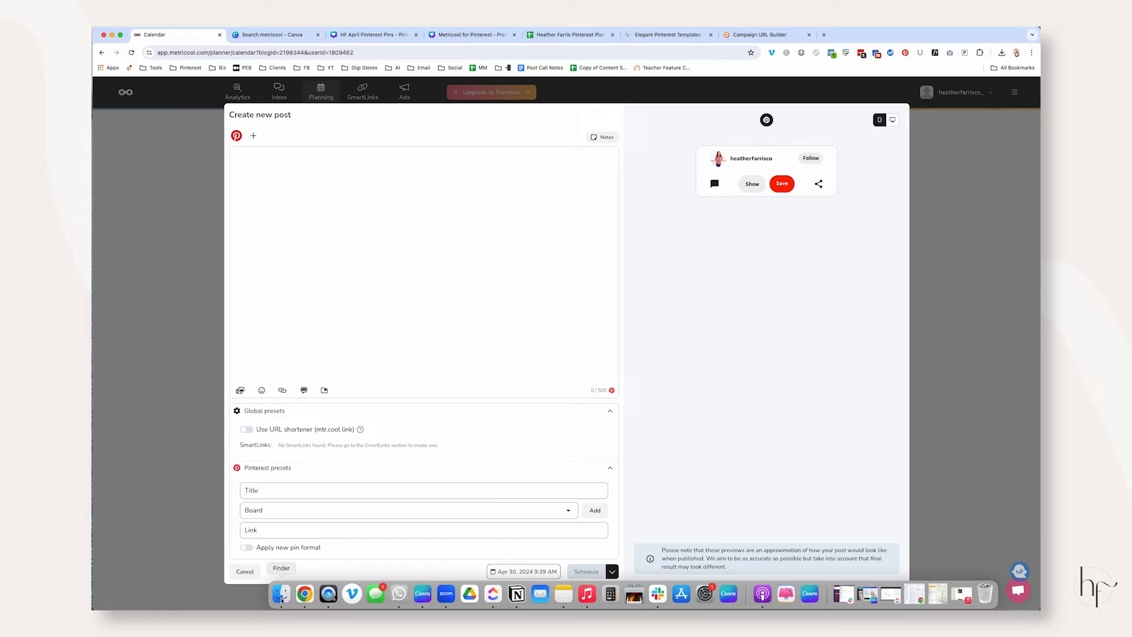
left_click(281, 596)
left_click(386, 467)
left_click_drag(255, 463, 652, 310)
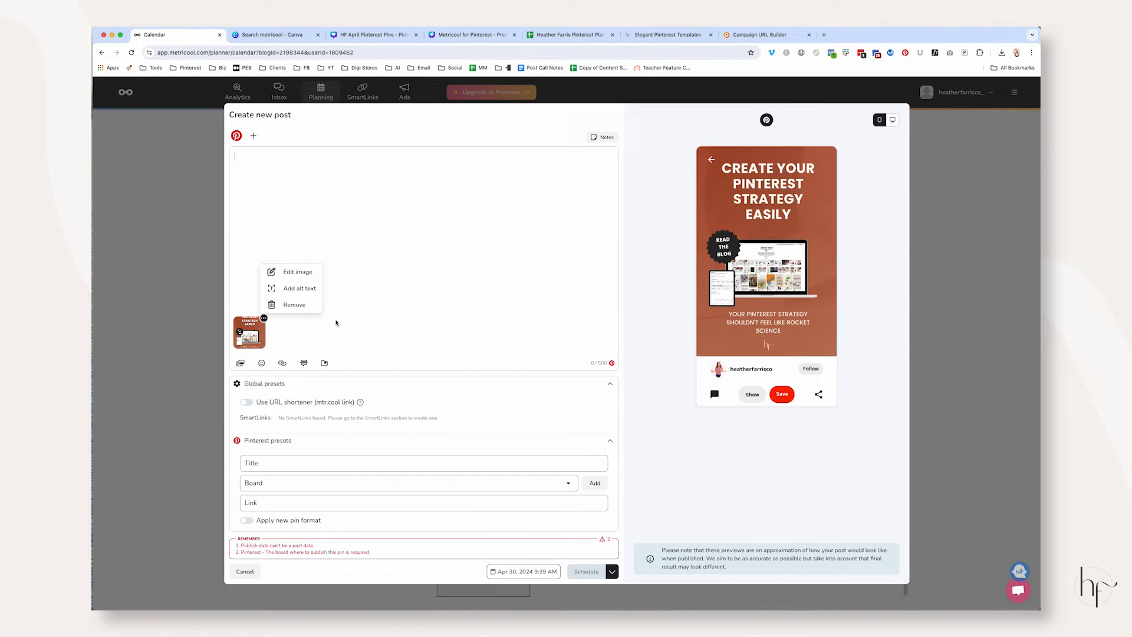
left_click(315, 194)
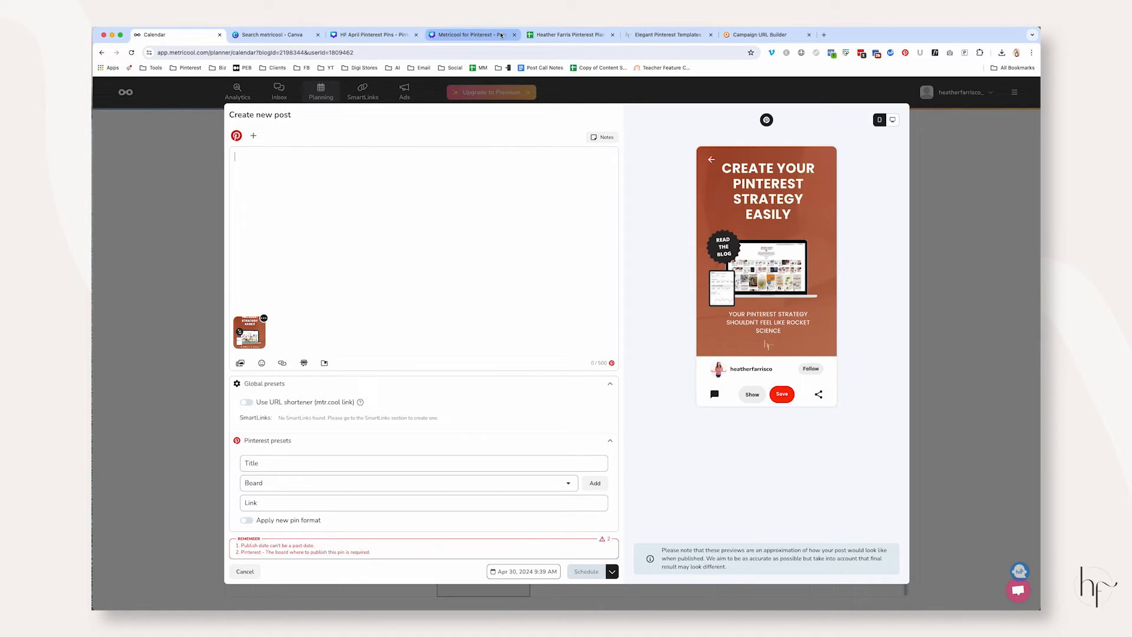
Copy the pin title for the Complete Pinterest Marketing Strategy entry from the Pinterest plan spreadsheet
left_click(549, 34)
left_click(214, 169)
left_click(627, 168)
key("super+c")
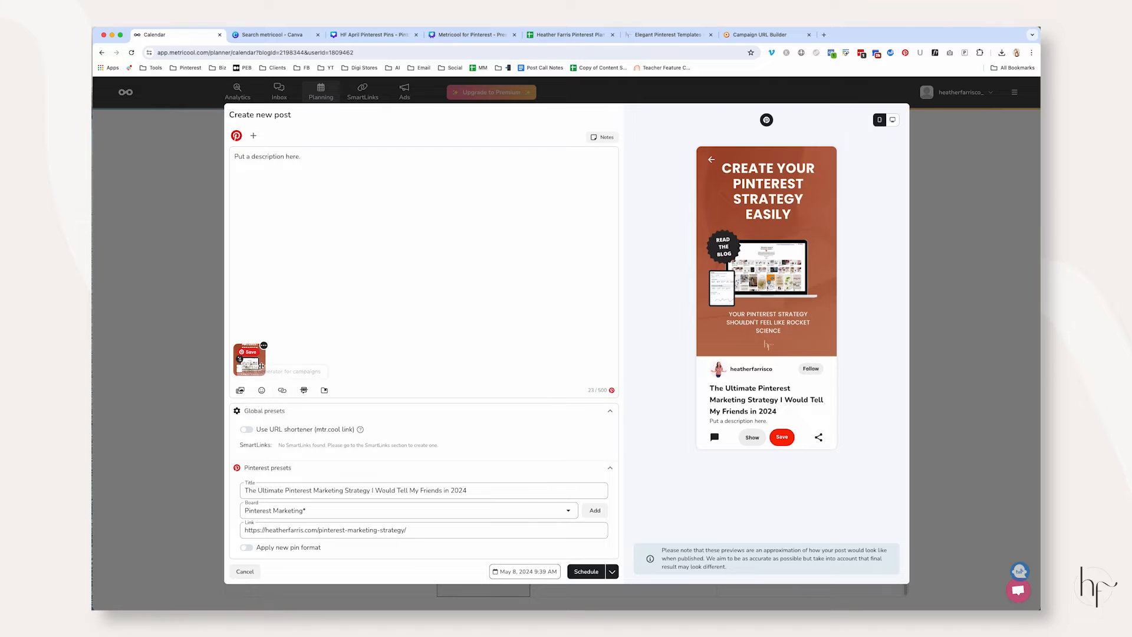
left_click(284, 392)
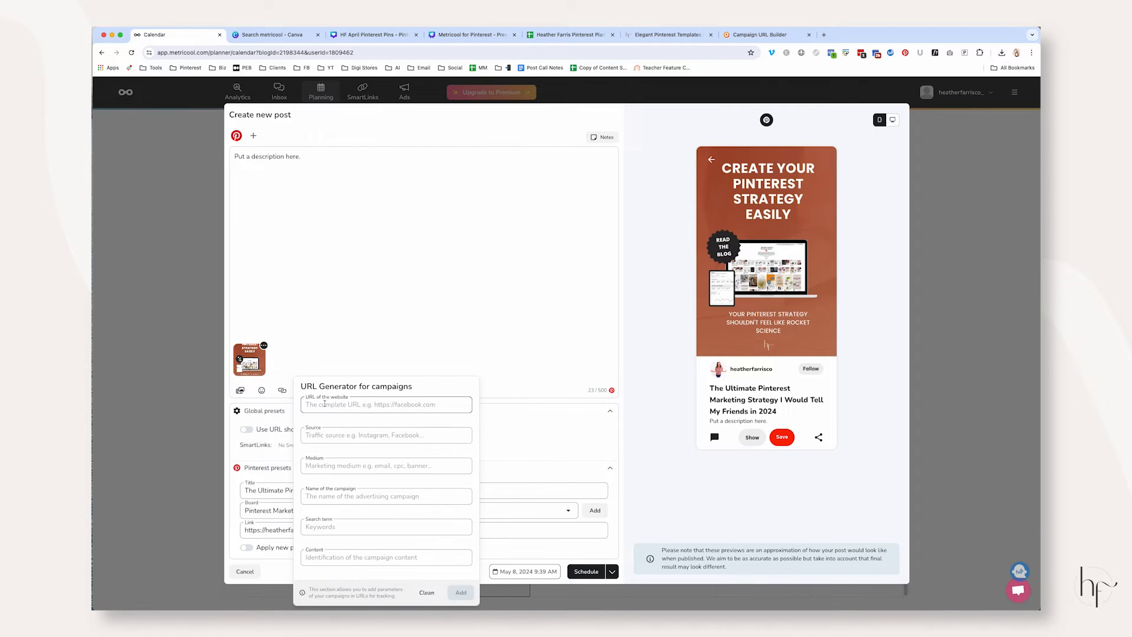
left_click(380, 405)
left_click(566, 35)
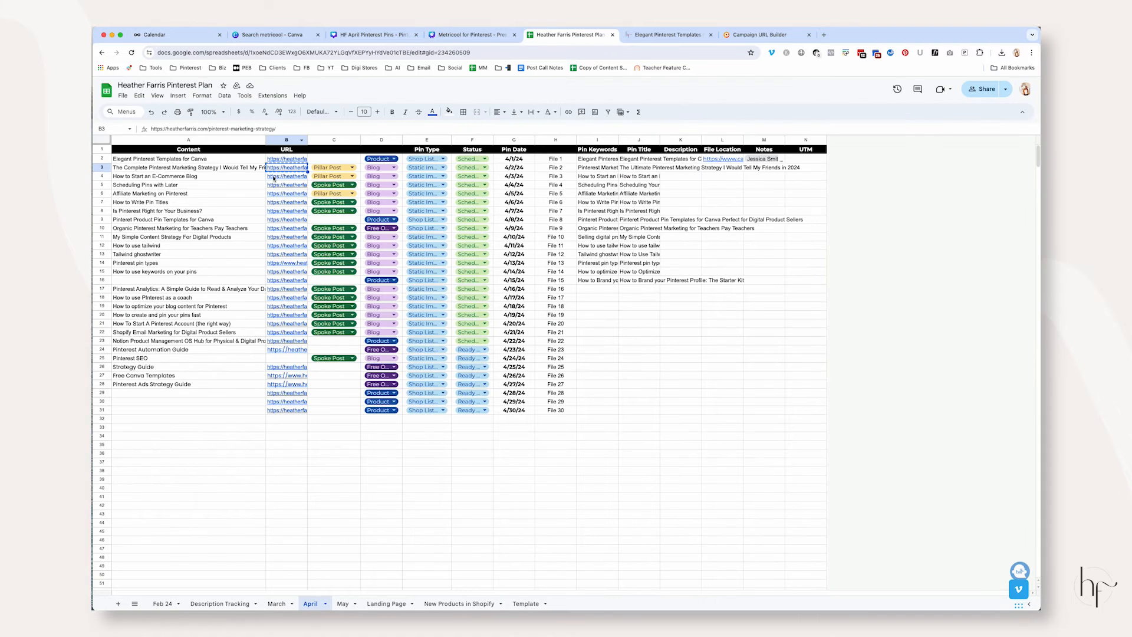
left_click(163, 35)
key("super+v")
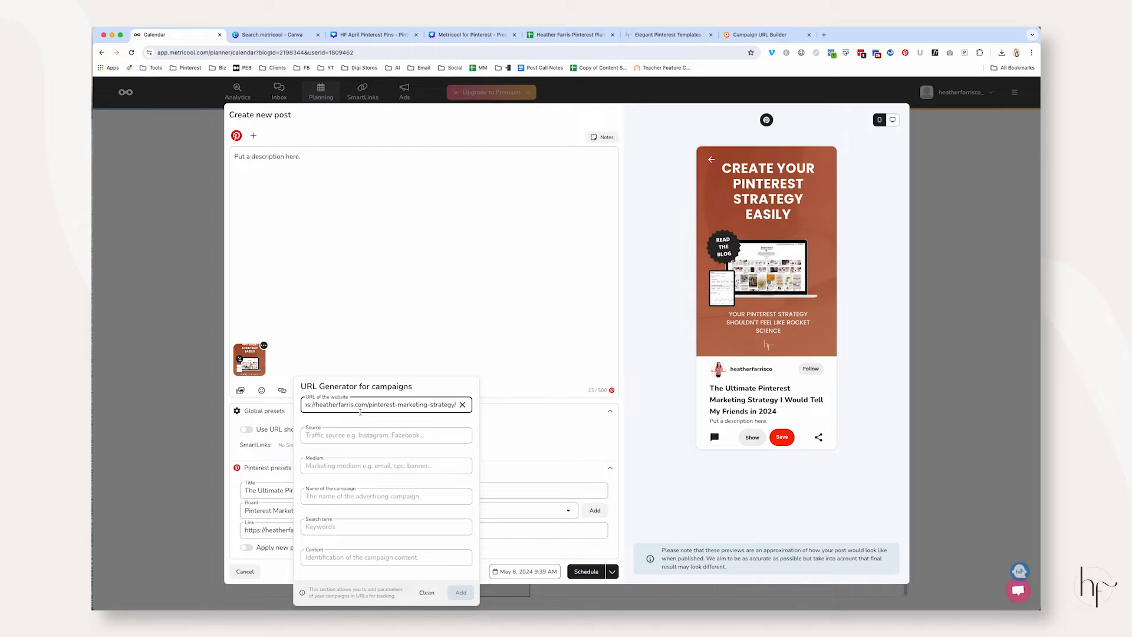
Set the campaign source to pinterest and the medium to social in the URL generator
left_click(354, 436)
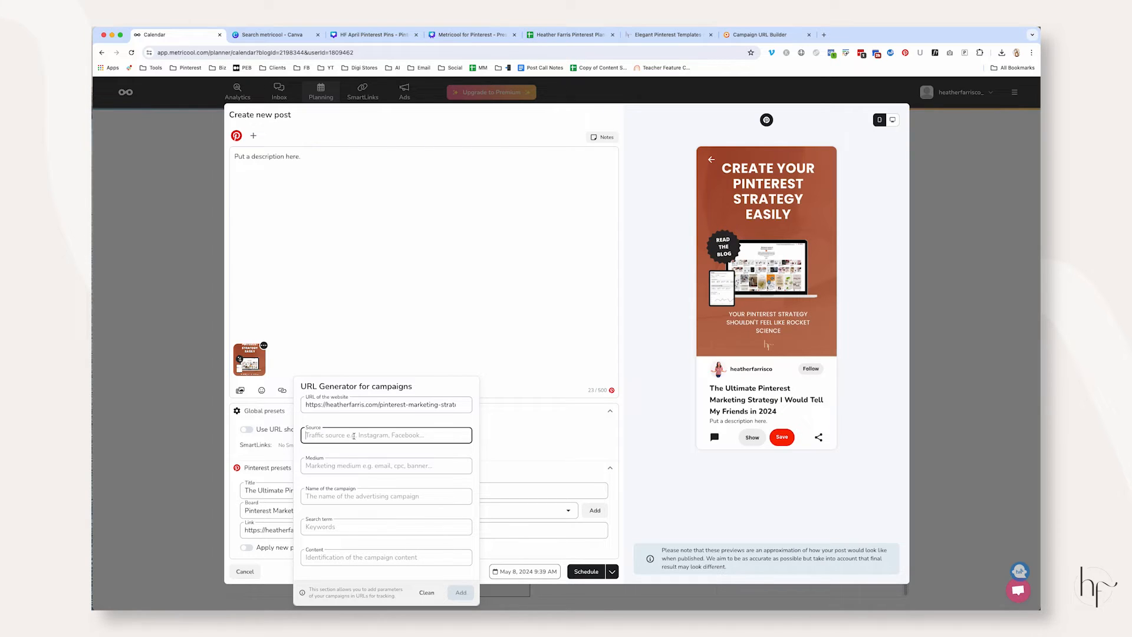
type("pinterest")
key("Tab")
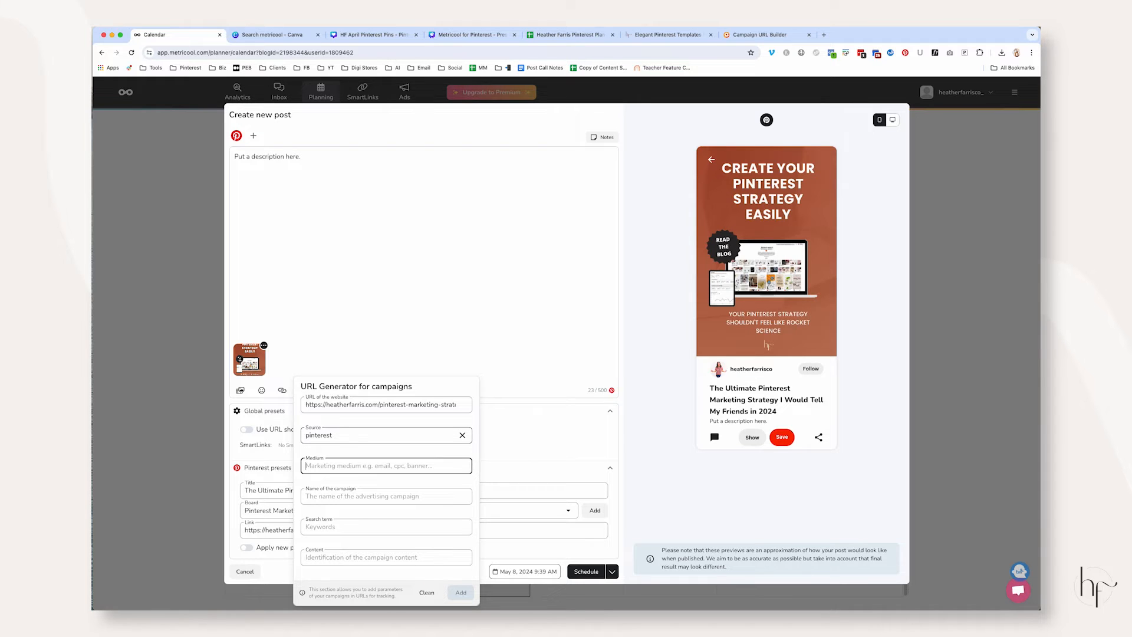
type("social")
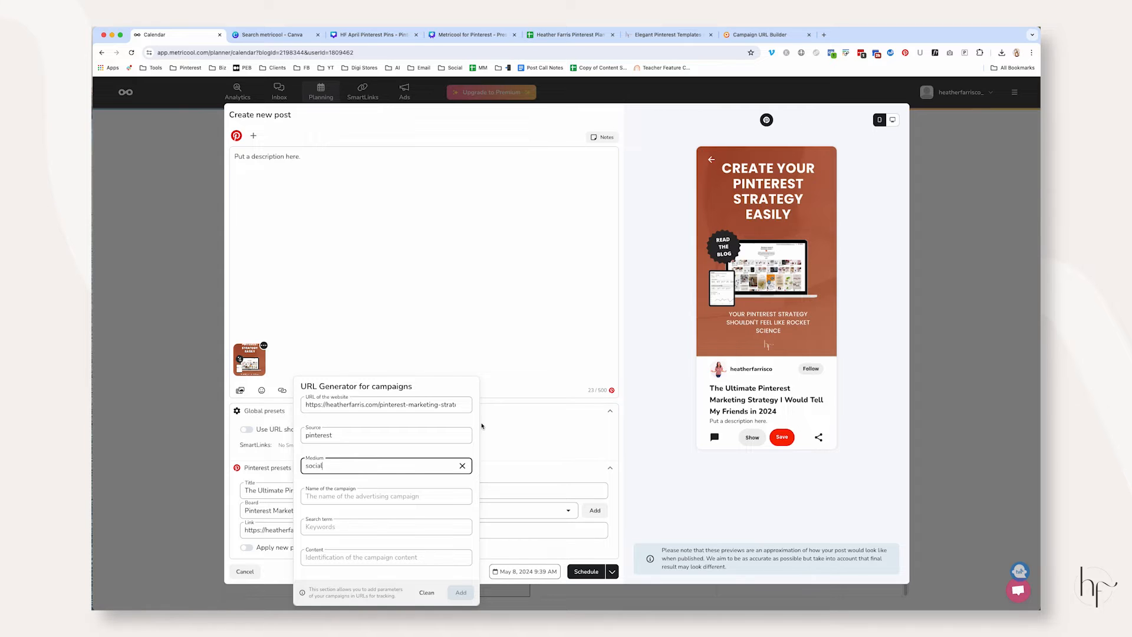
Open Google Analytics in a new browser tab and bring up the Traffic acquisition report
left_click(823, 35)
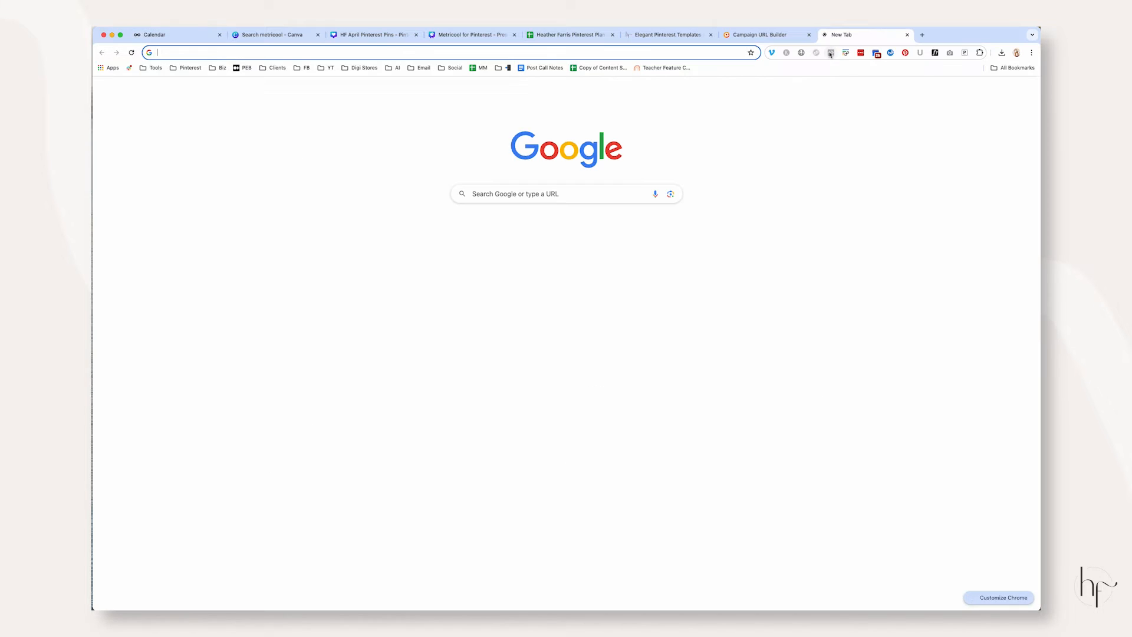
type("google a")
type("naltyics")
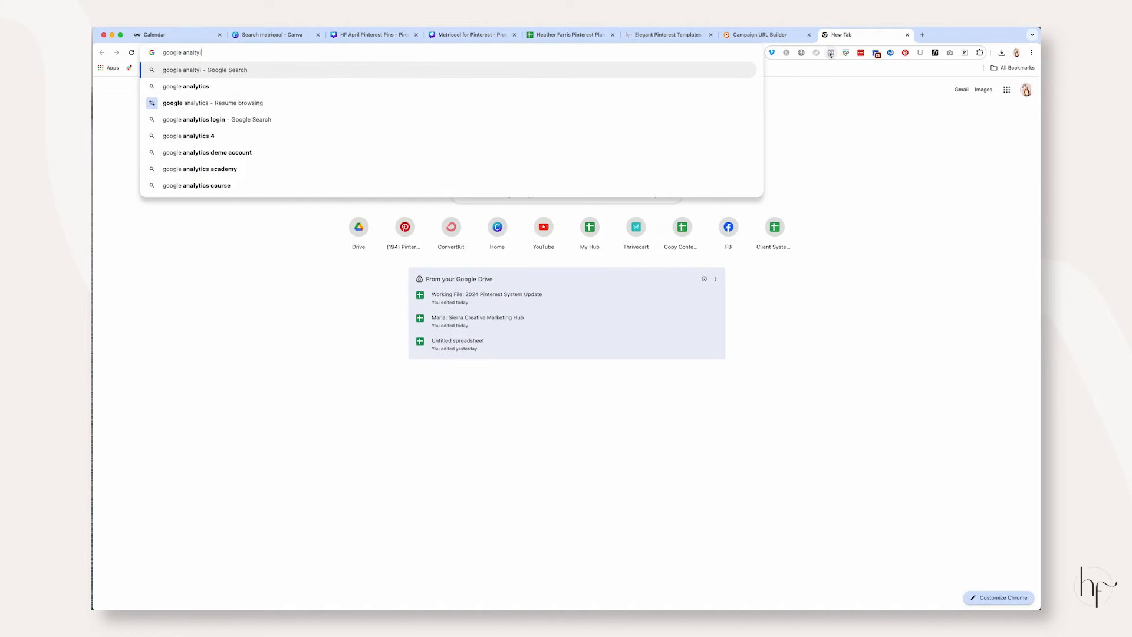
key("Return")
left_click(279, 269)
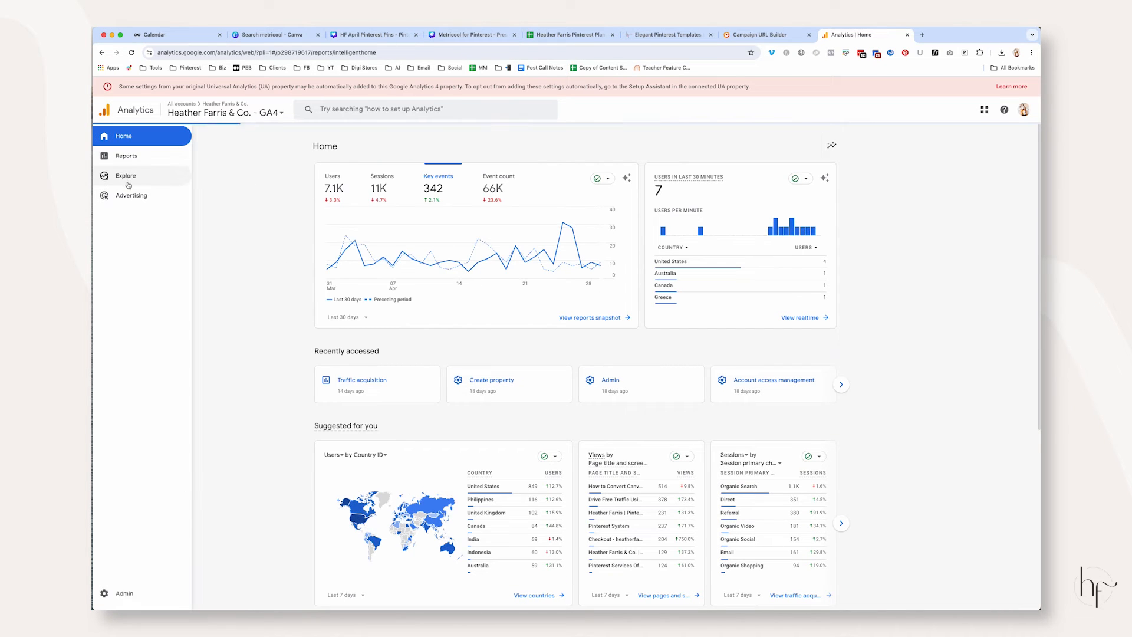
left_click(142, 162)
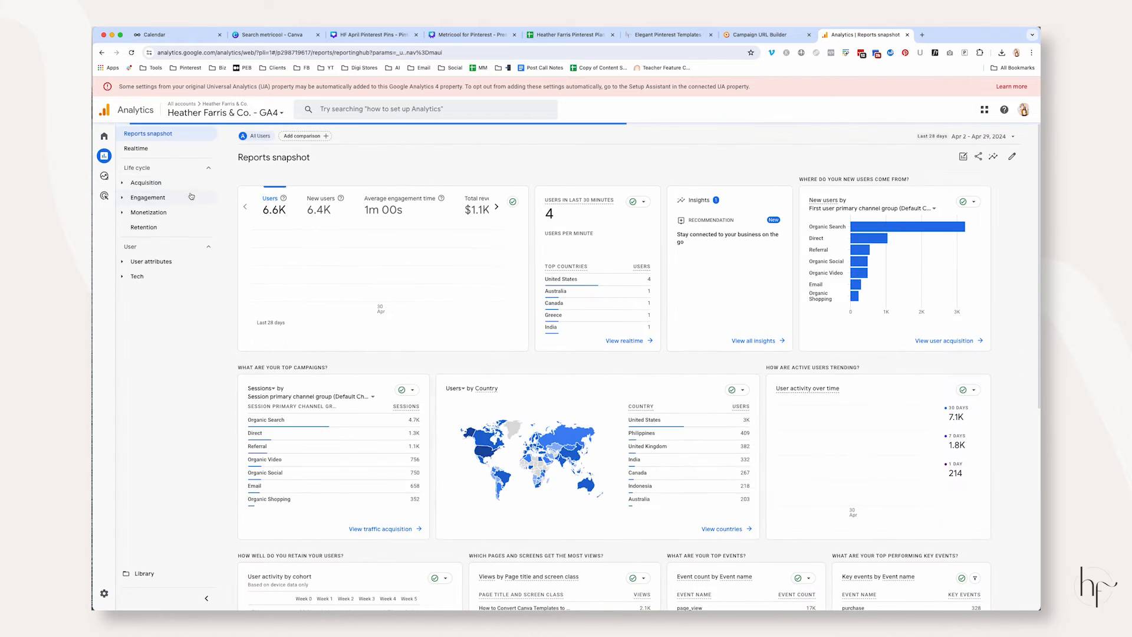
left_click(147, 183)
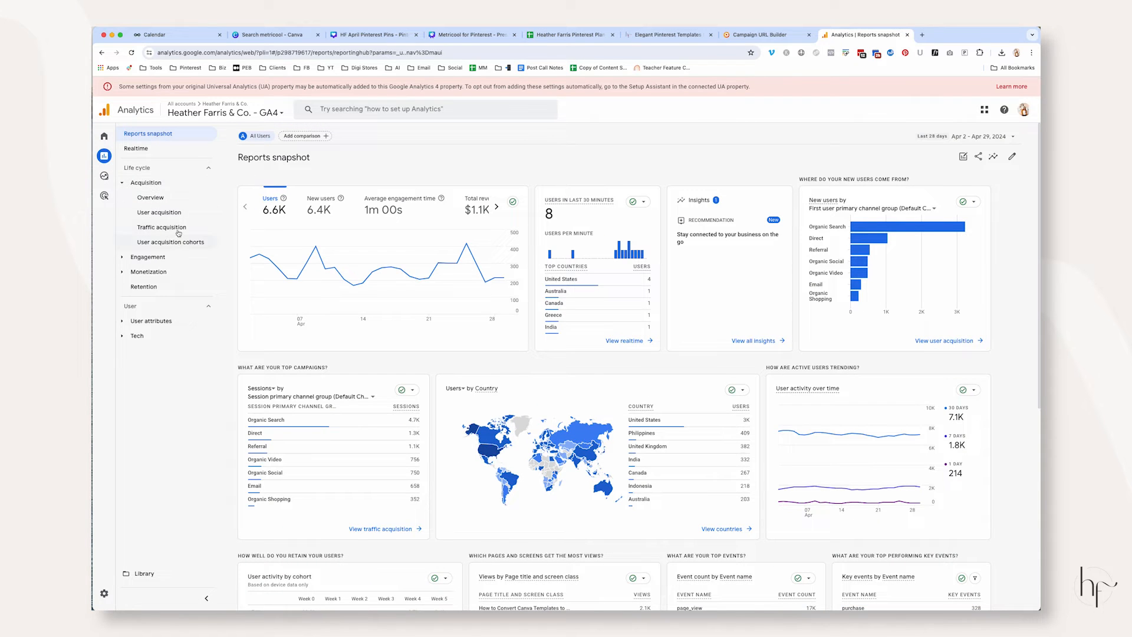
left_click(179, 227)
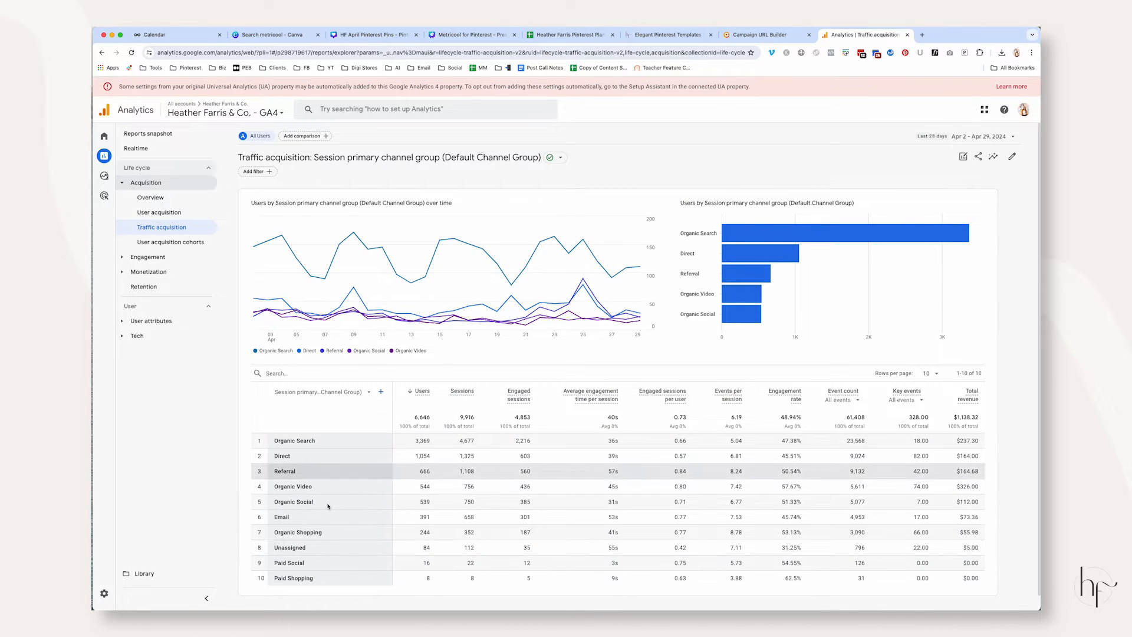
Break the traffic acquisition table down by Session source, with Session medium as the secondary dimension, and inspect the referral sources
left_click(323, 392)
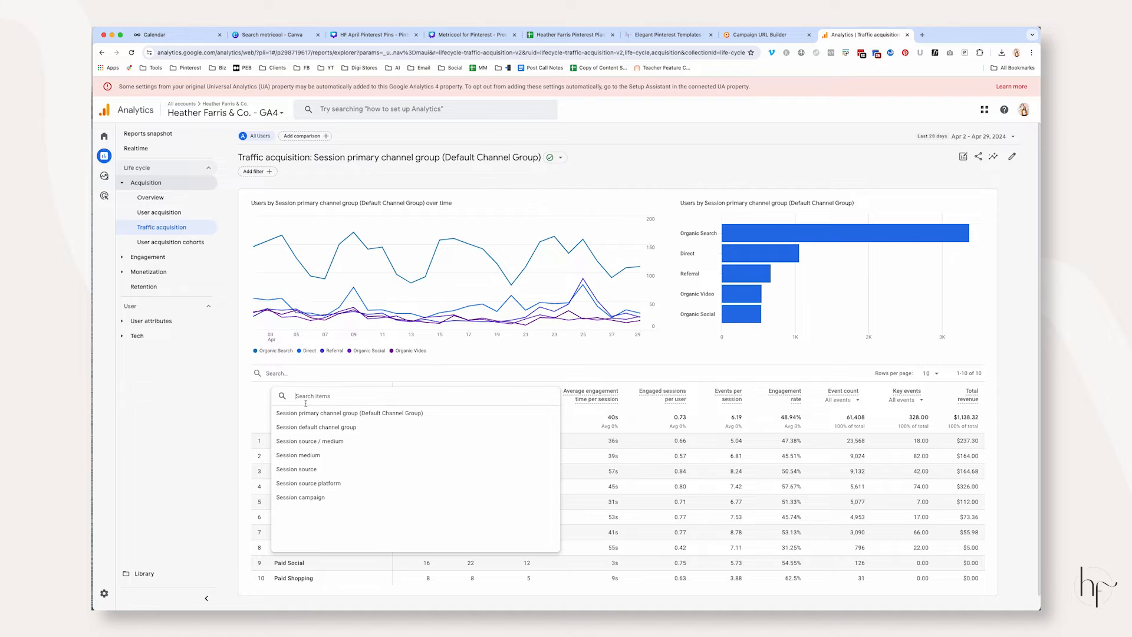
left_click(307, 470)
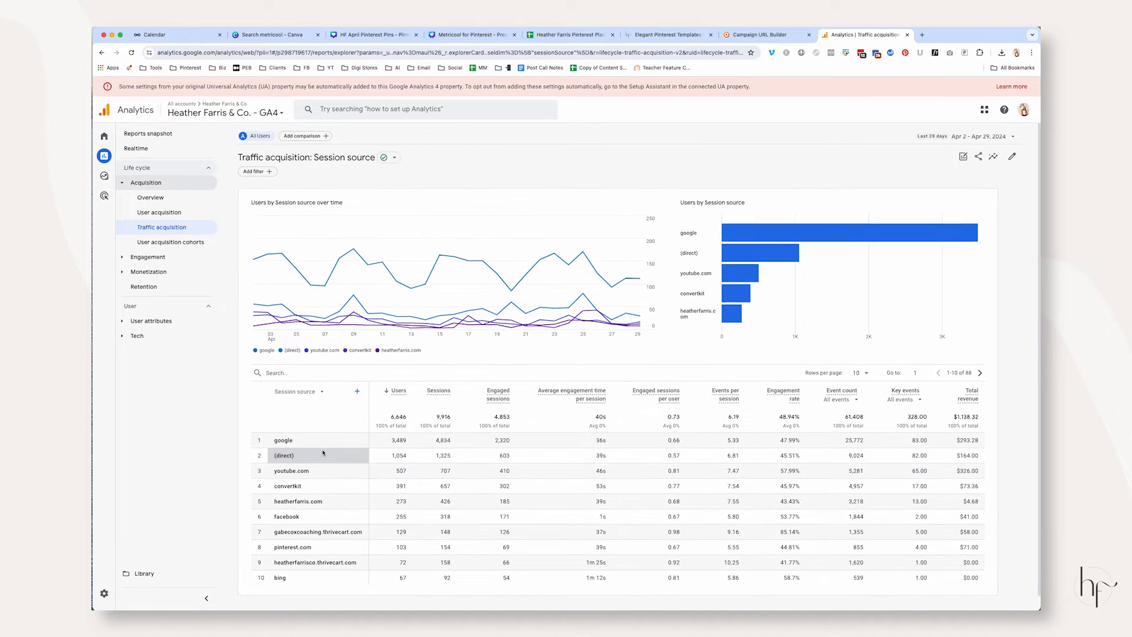
left_click(358, 377)
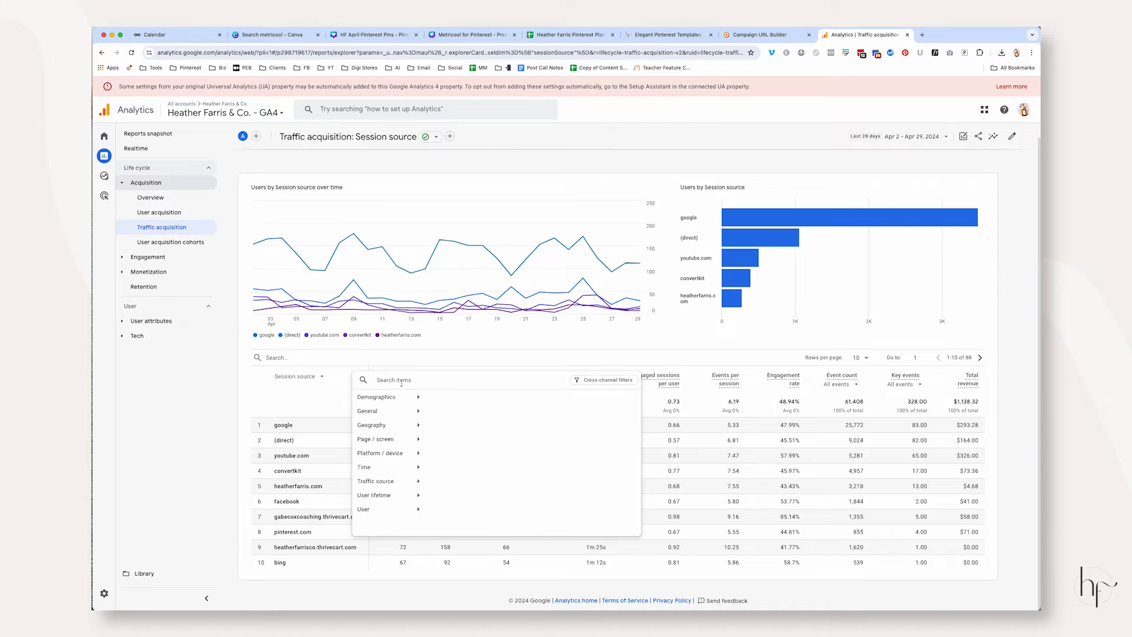
type("medium")
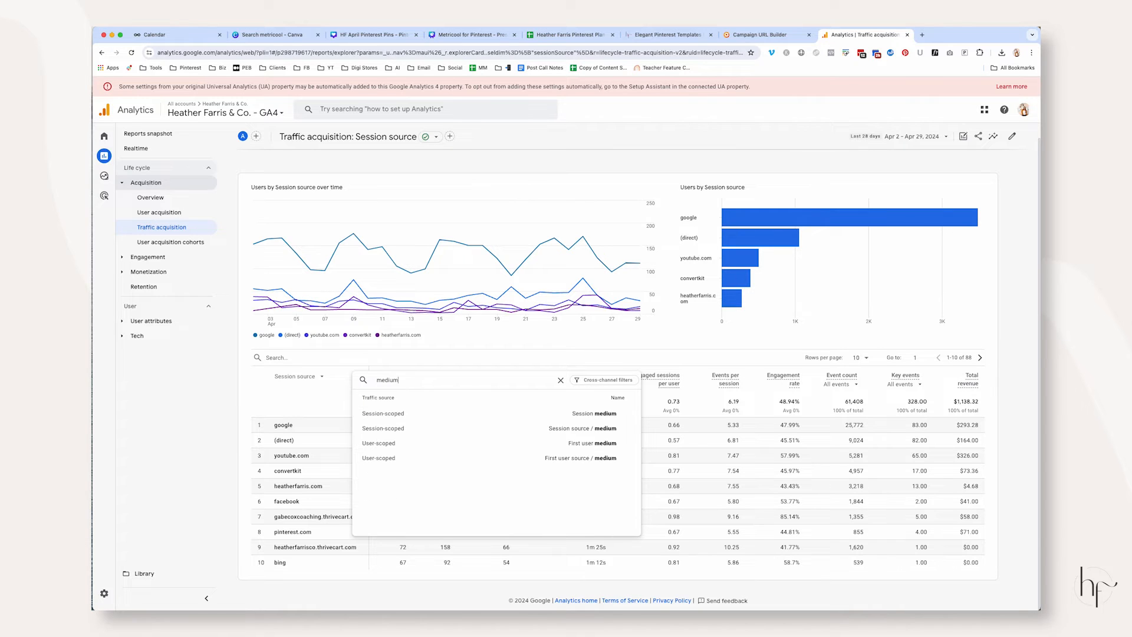
left_click(589, 416)
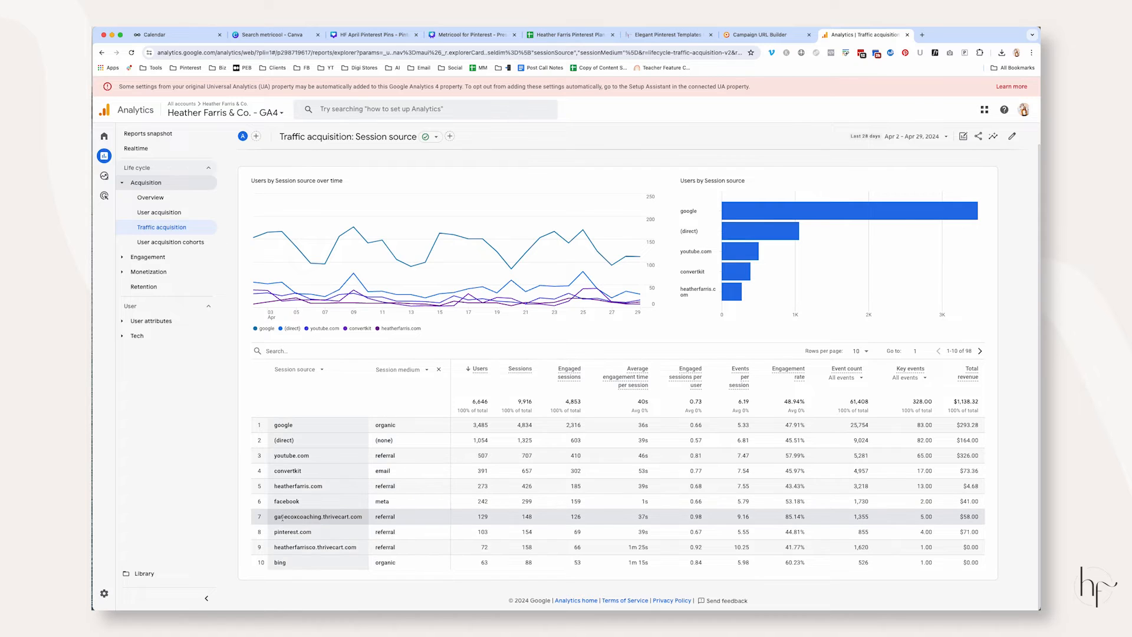
left_click_drag(276, 518, 367, 518)
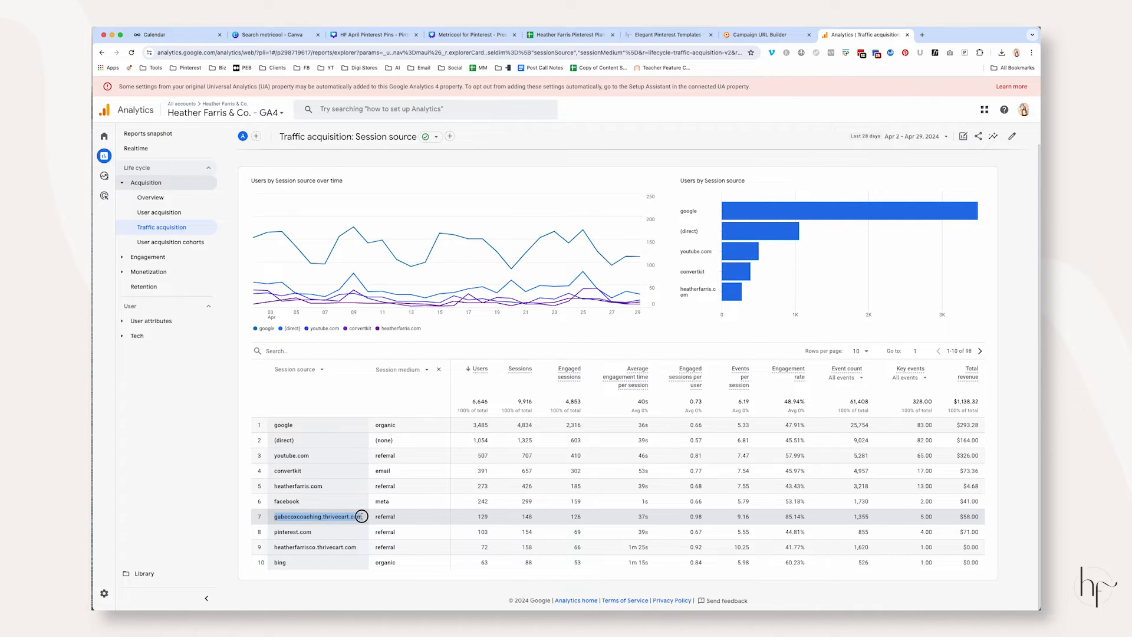
left_click_drag(283, 518, 276, 517)
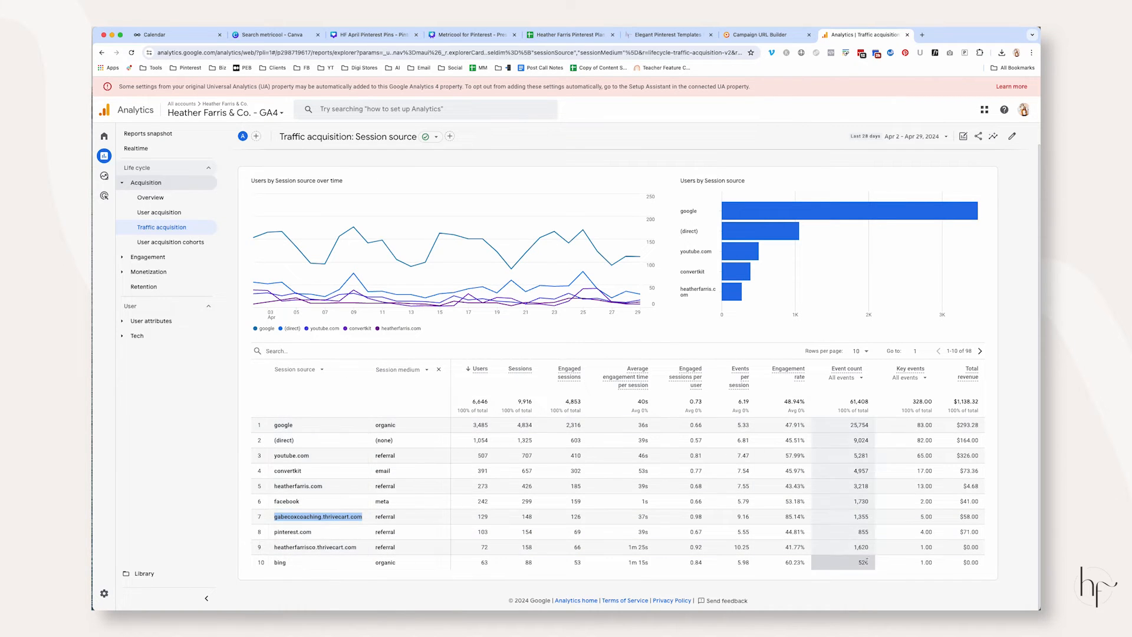
Copy the Complete Pinterest Marketing Strategy content title from the Pinterest plan spreadsheet into Metricool's URL generator as the campaign name
left_click(168, 35)
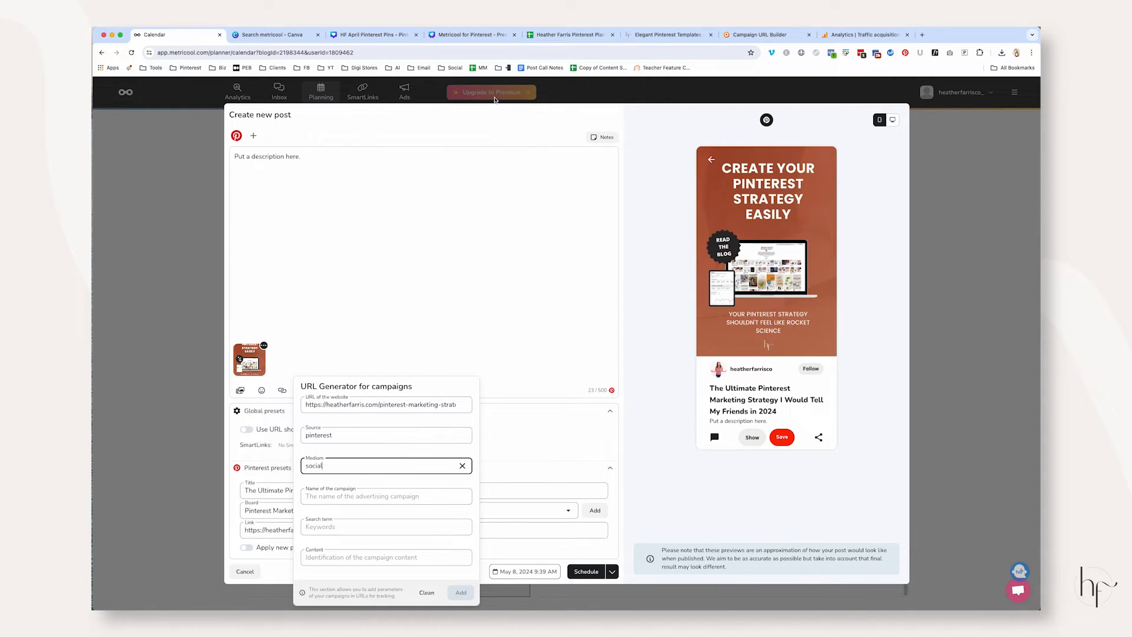
left_click(569, 34)
left_click(230, 169)
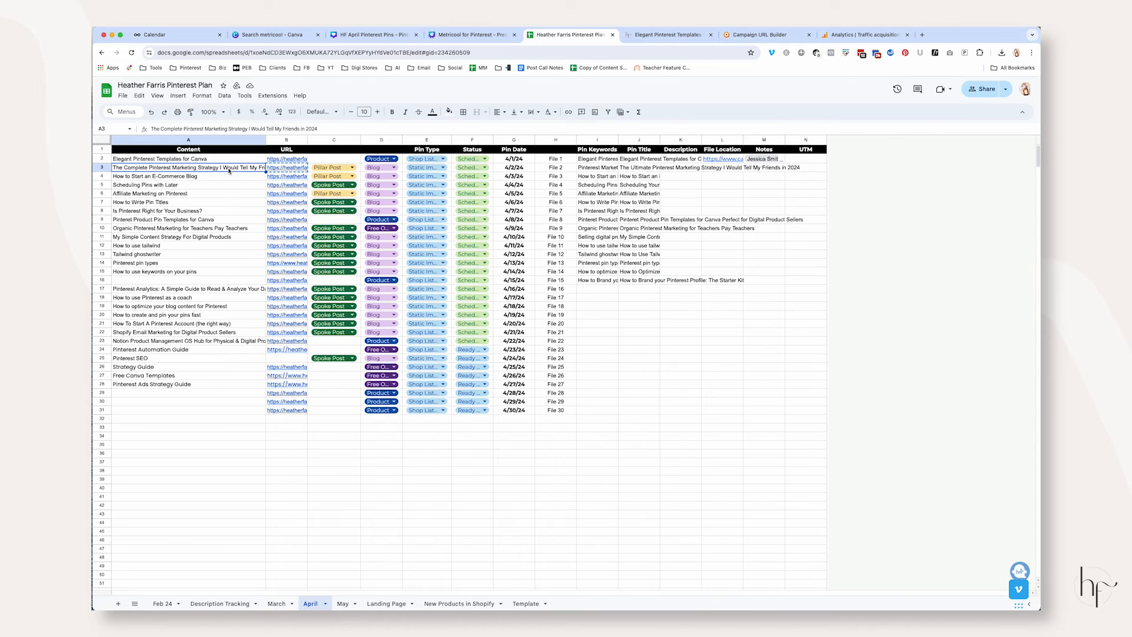
key("ctrl+c")
left_click(189, 34)
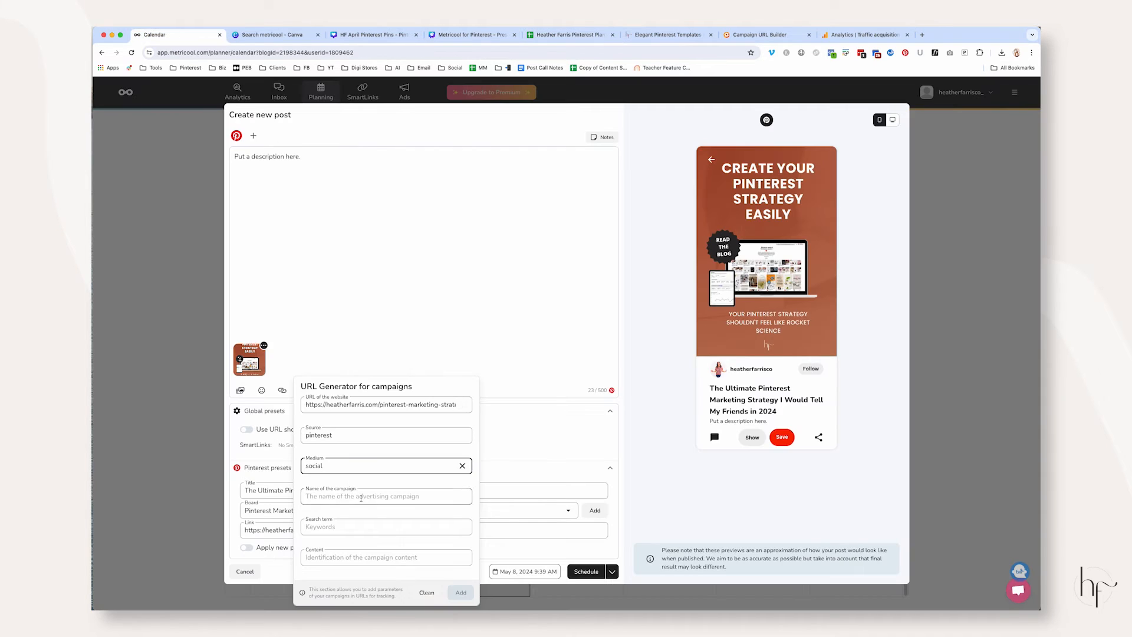
left_click(378, 496)
key("ctrl+v")
left_click(379, 526)
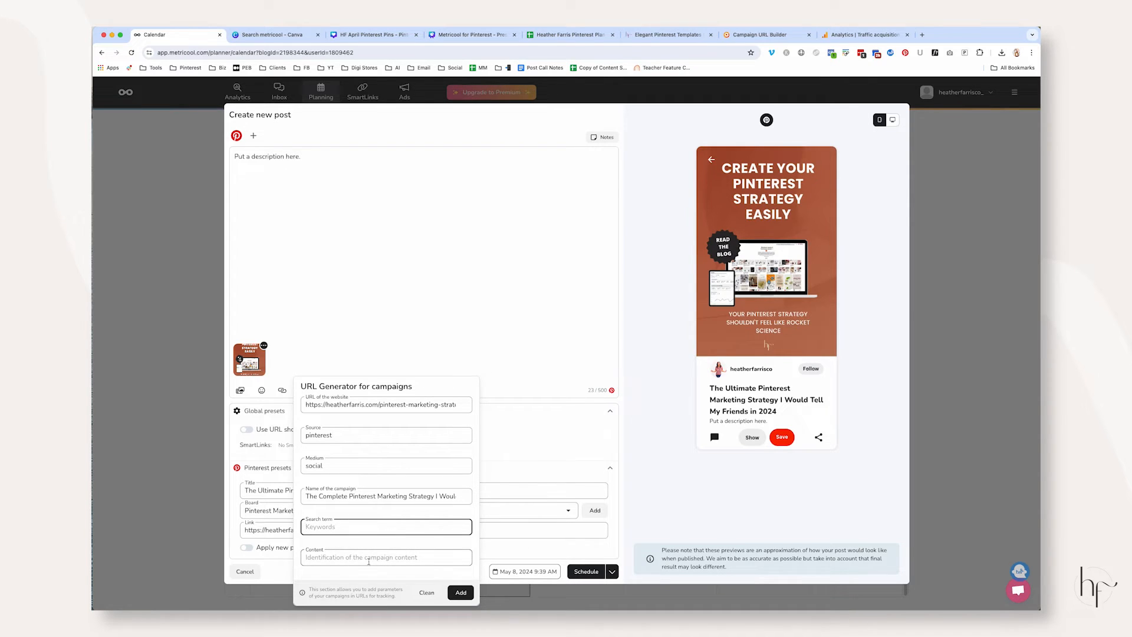
Generate the UTM-tagged URL and move it from the post description into the pin's link, replacing the untagged address
left_click(462, 592)
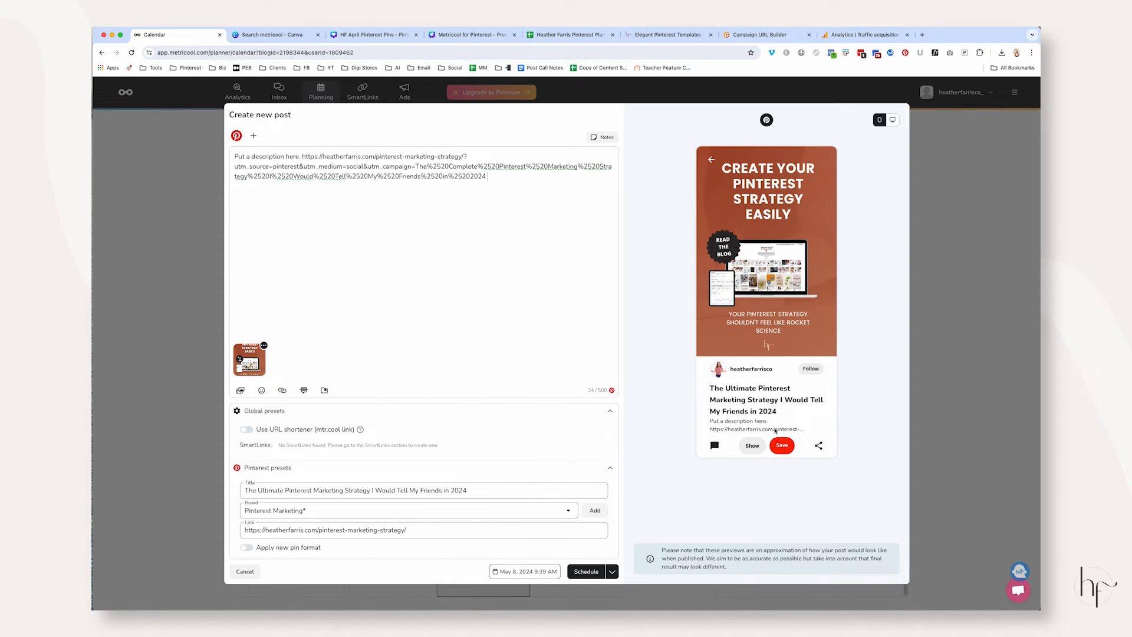
left_click_drag(488, 177, 304, 154)
key("ctrl+x")
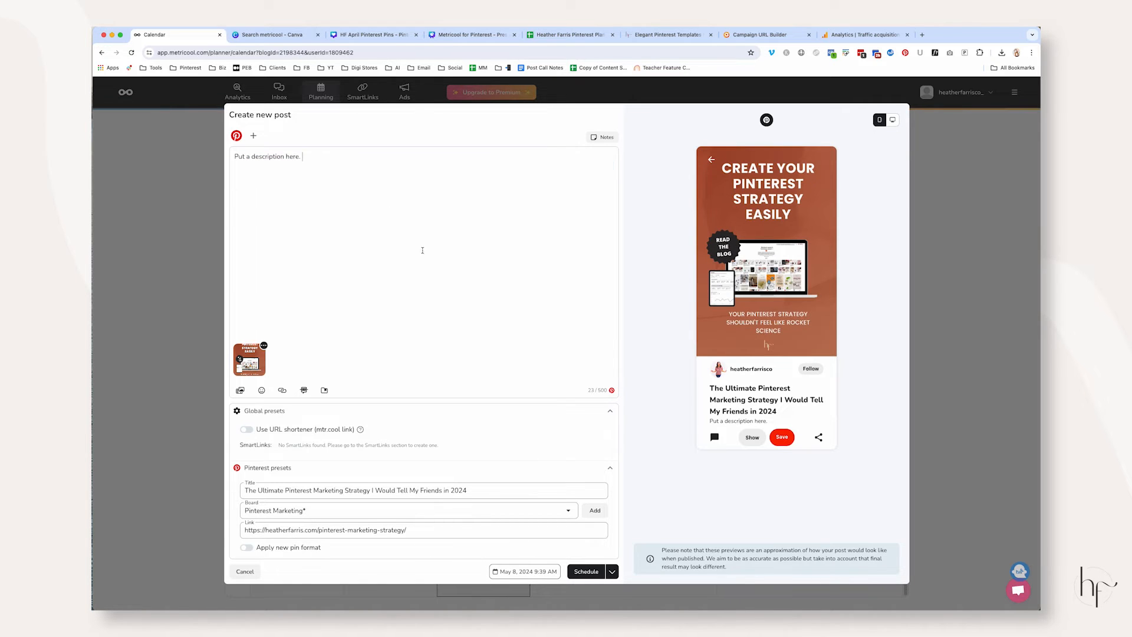
left_click(410, 529)
key("ctrl+a")
key("ctrl+v")
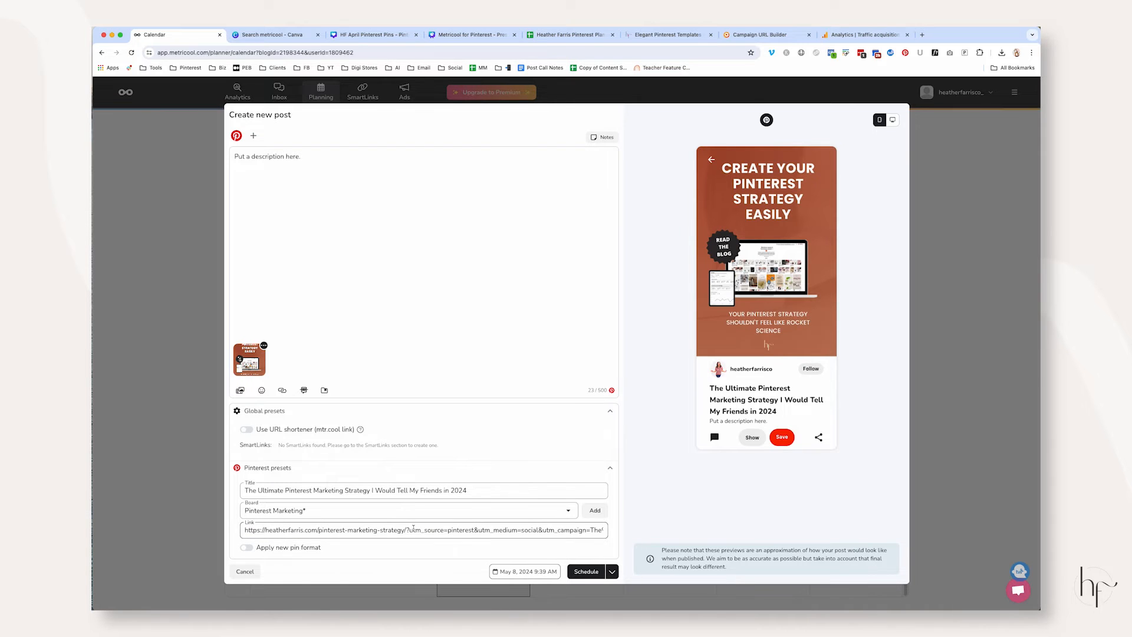
Examine the UTM source, medium and campaign parameters along the full length of the pin's link
left_click_drag(407, 530, 614, 529)
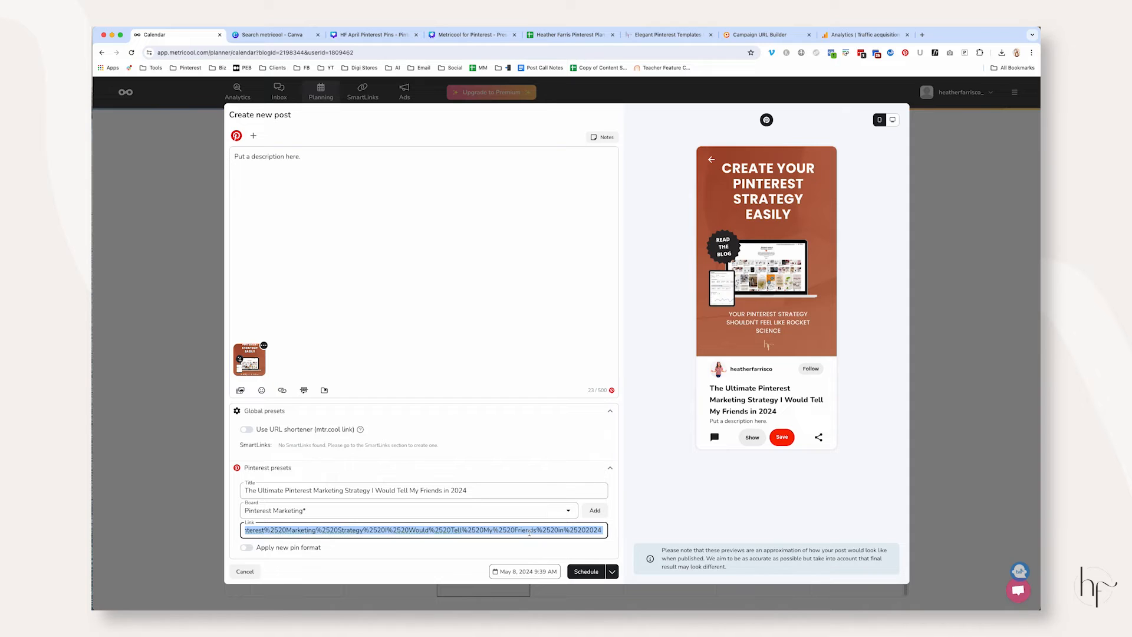
left_click(600, 532)
left_click_drag(600, 532, 333, 533)
left_click(501, 531)
left_click_drag(604, 530, 264, 536)
left_click_drag(375, 531, 359, 530)
left_click_drag(451, 530, 228, 528)
left_click(479, 530)
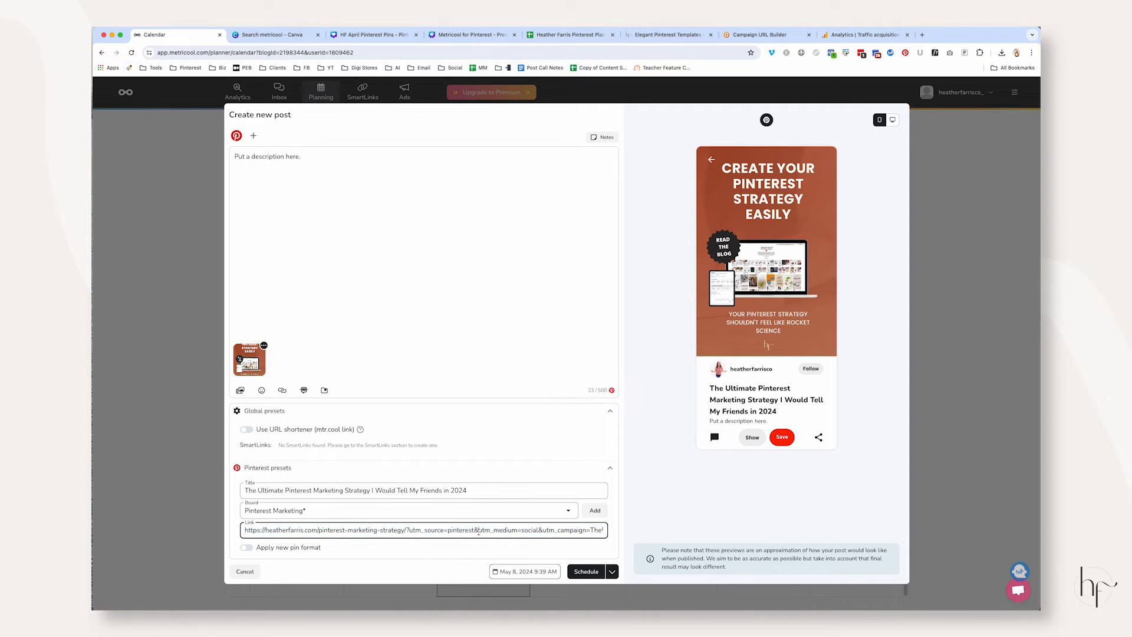
left_click_drag(409, 530, 603, 529)
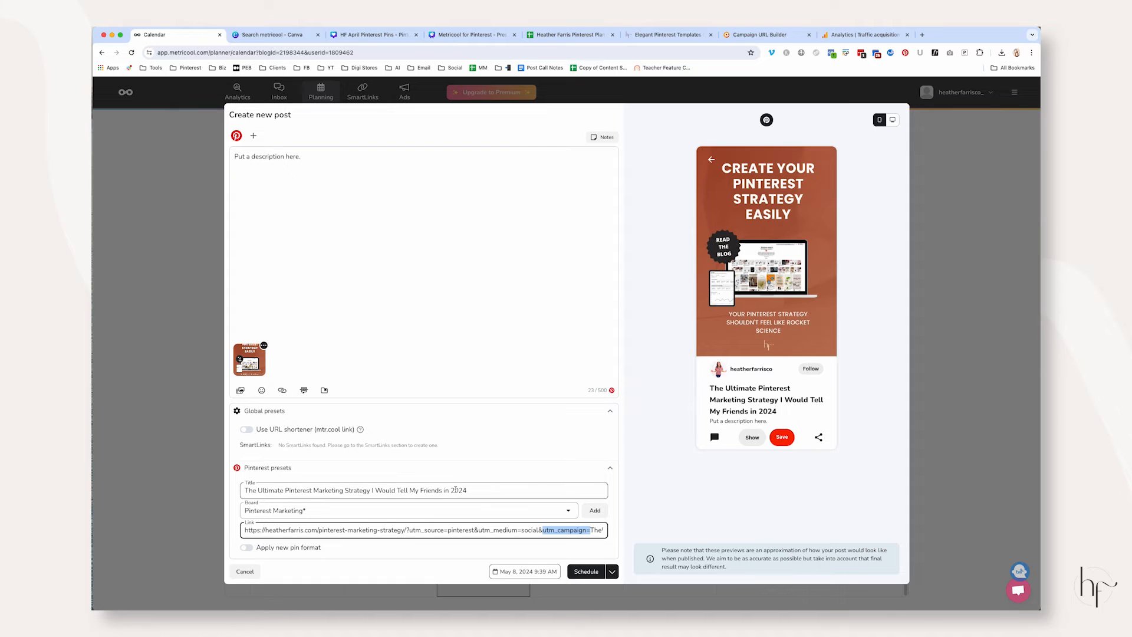
left_click(533, 491)
left_click(637, 484)
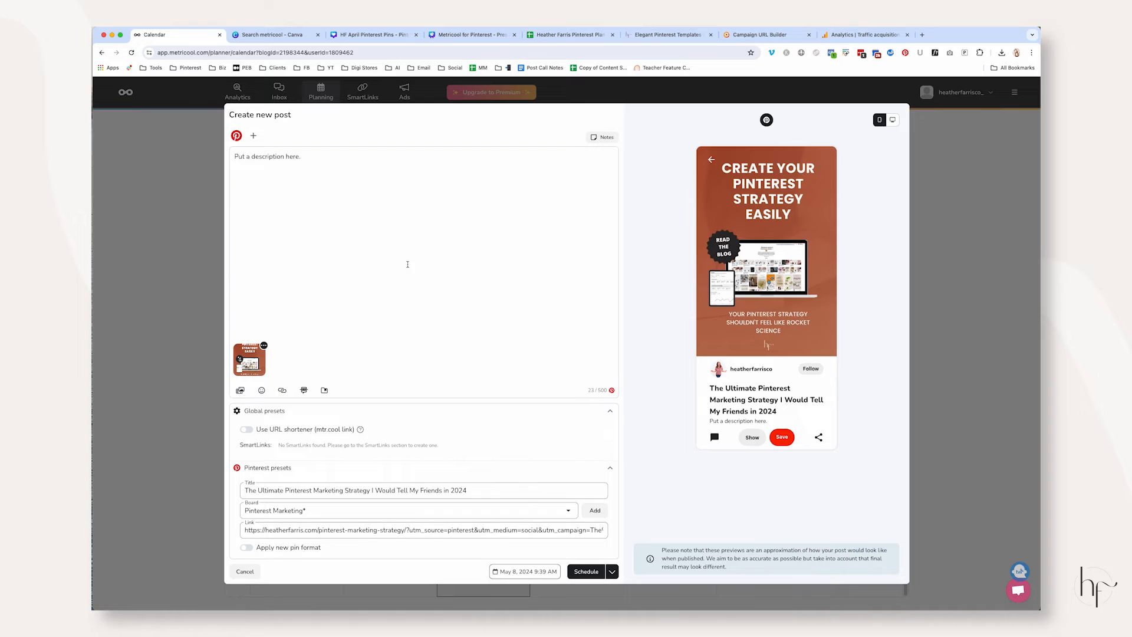
Return to the Google Analytics traffic report and look at the options for its secondary dimension without changing it
left_click(860, 37)
left_click(422, 370)
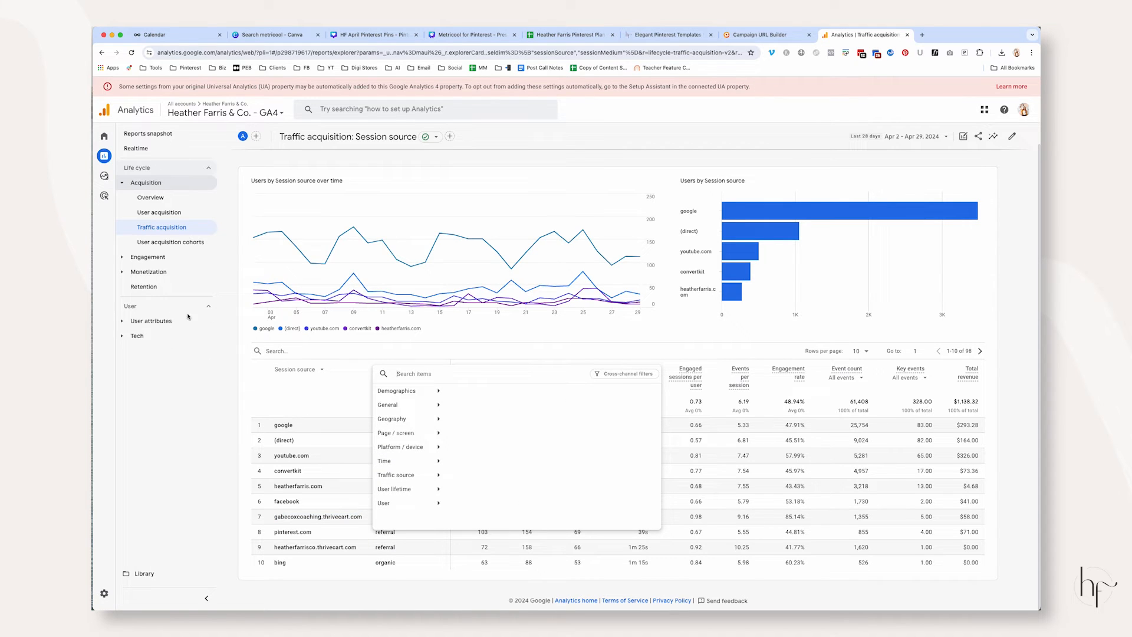
left_click(325, 401)
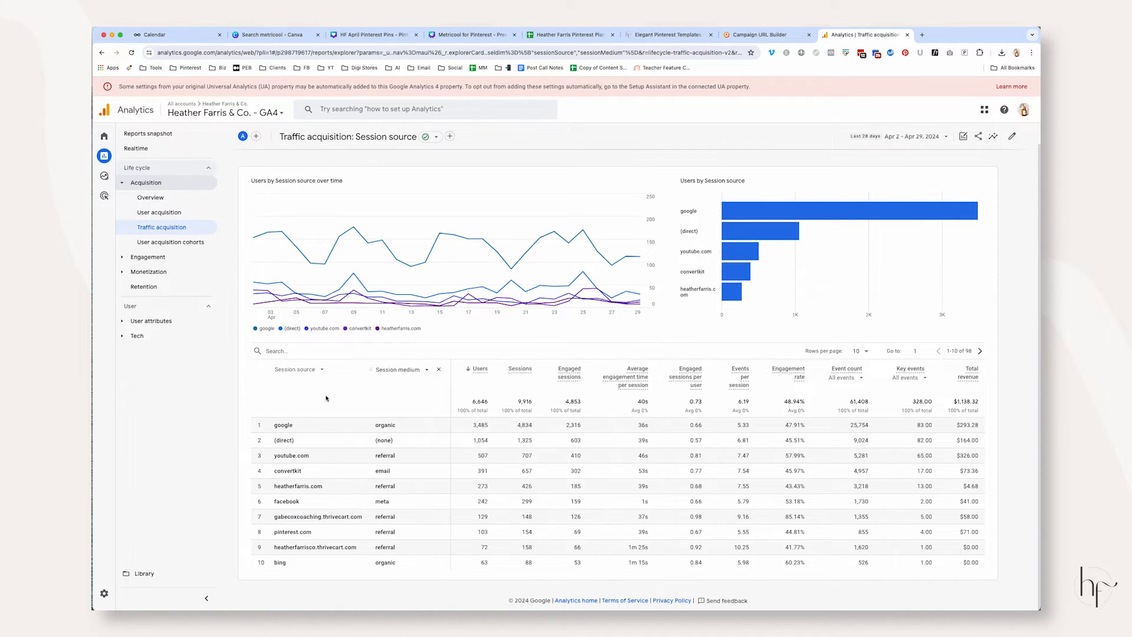
Switch back to the Metricool post and change its publishing option from scheduling to Save as draft
key("super+1")
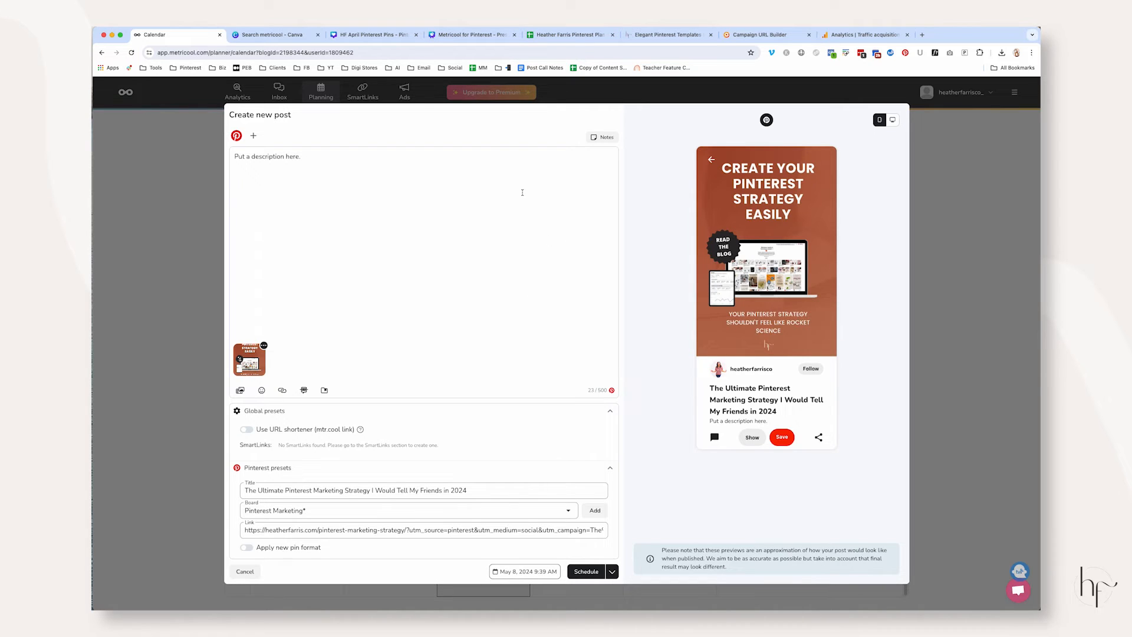
left_click(612, 572)
left_click(584, 506)
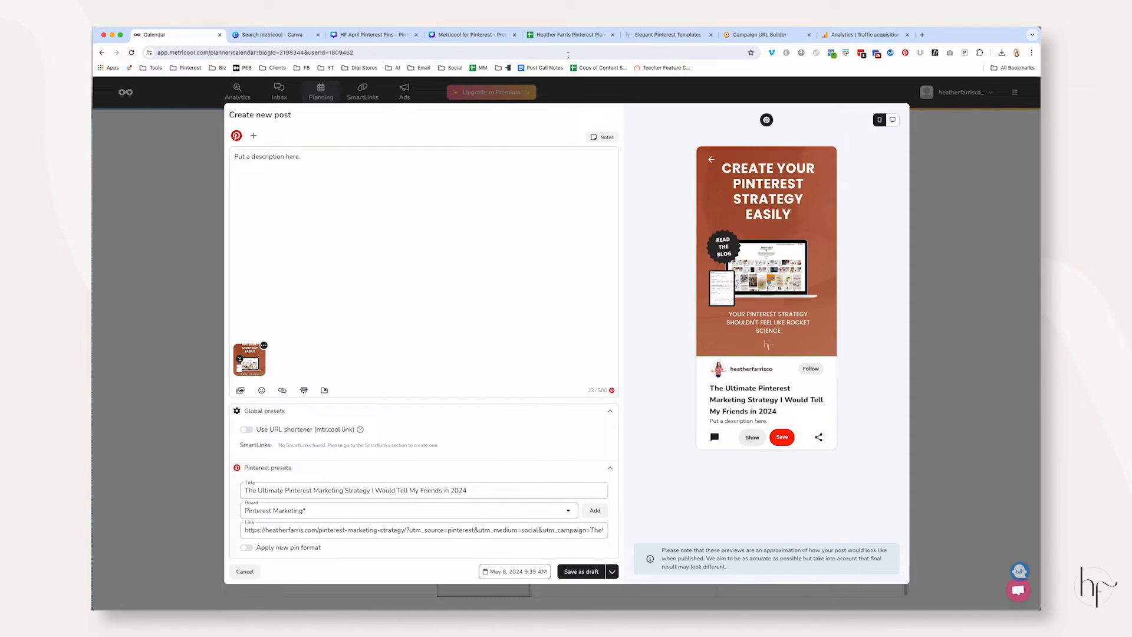
Open the UTM Sheet spreadsheet in the browser tab that holds the Pinterest plan
left_click(564, 34)
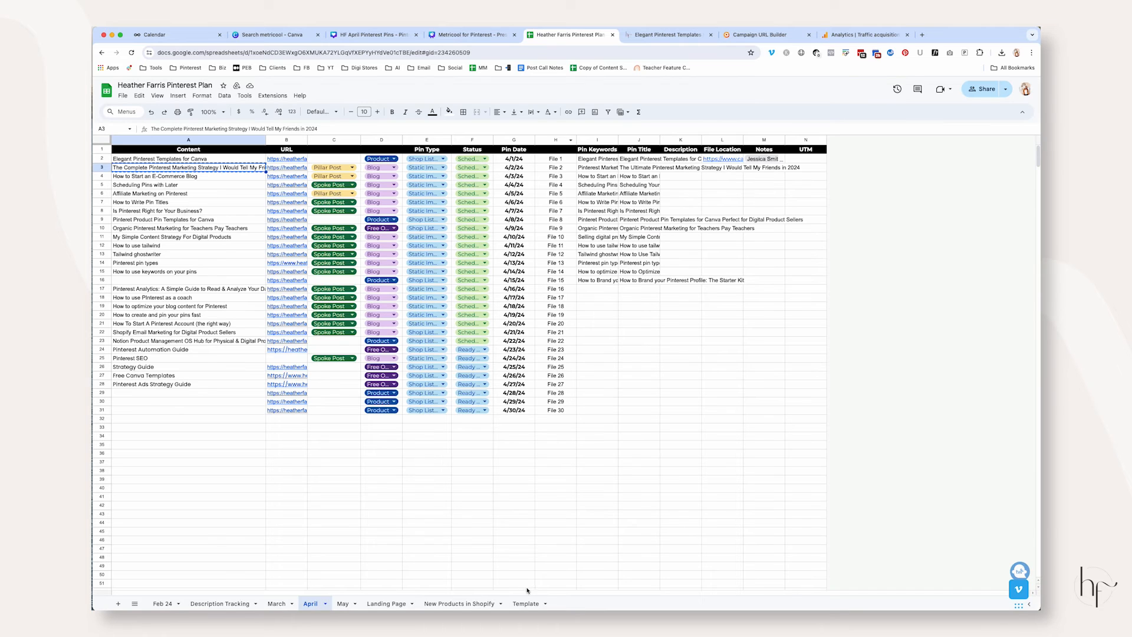
left_click(487, 52)
type("utm")
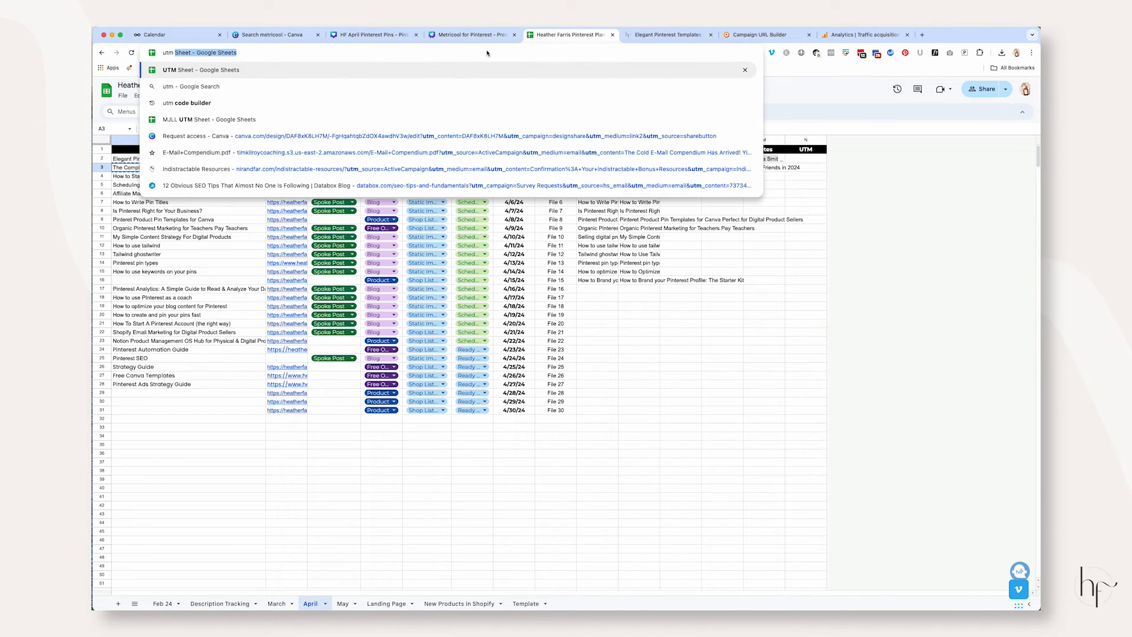
key("Return")
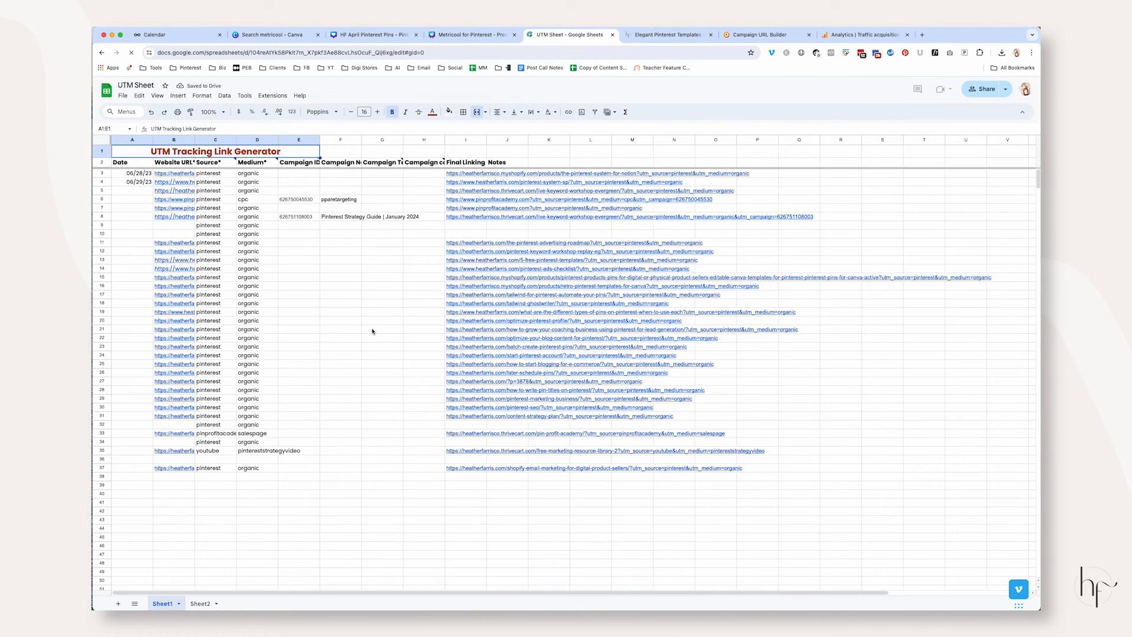
Review the UTM Sheet's website URL, source, medium and final link columns and compare them with the link in the Metricool post
left_click_drag(174, 174, 174, 468)
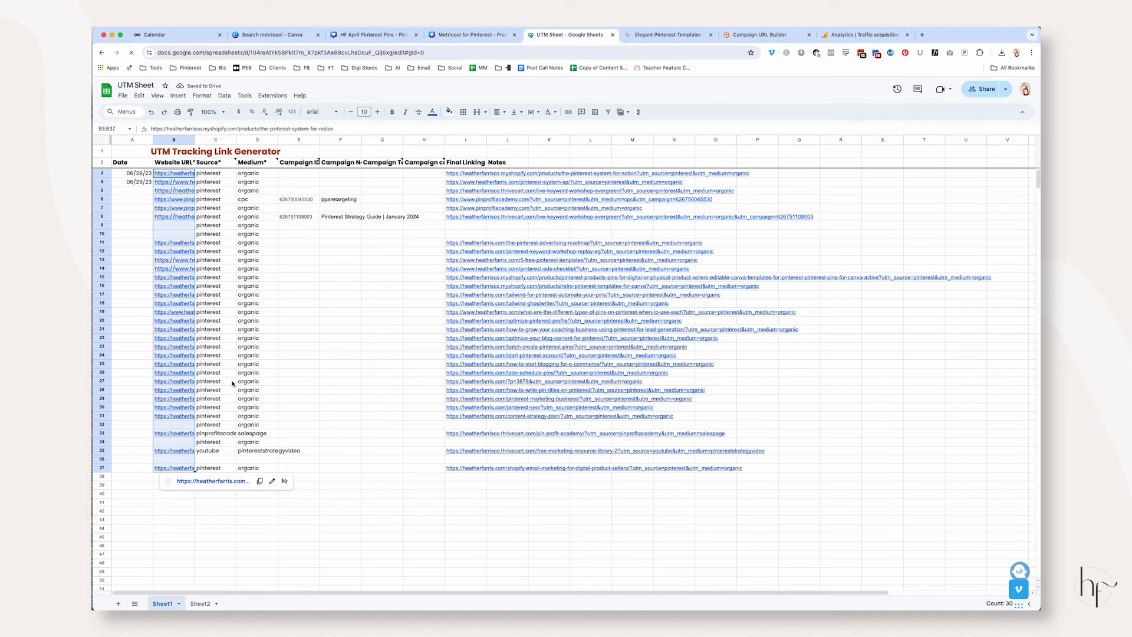
left_click_drag(235, 173, 253, 442)
left_click(472, 174)
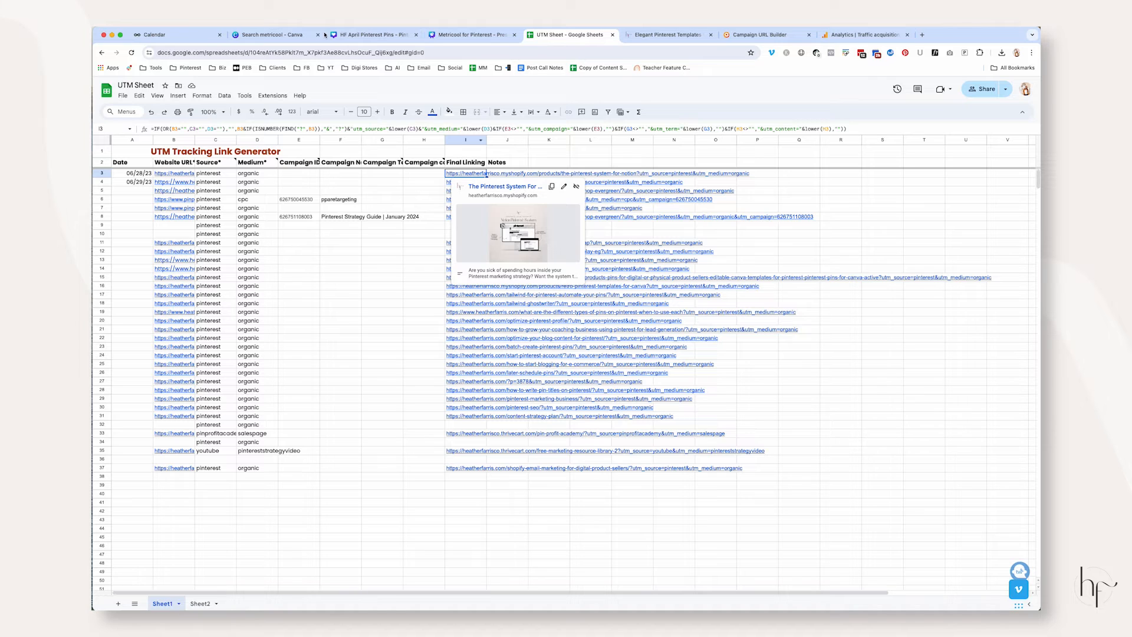
left_click(177, 34)
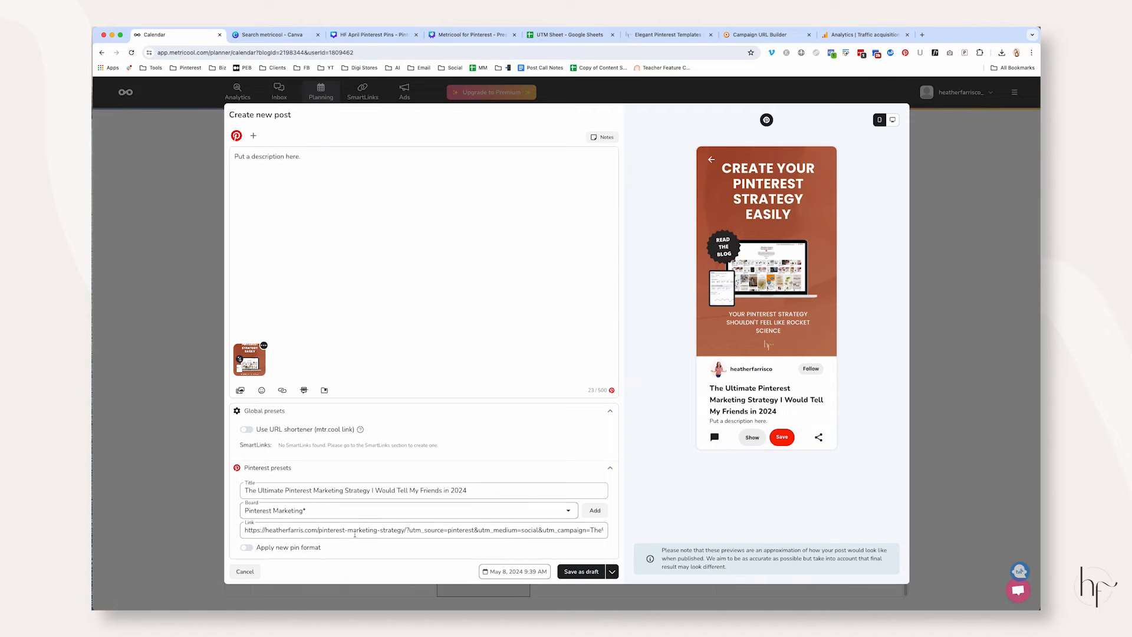
left_click(557, 39)
left_click(419, 295)
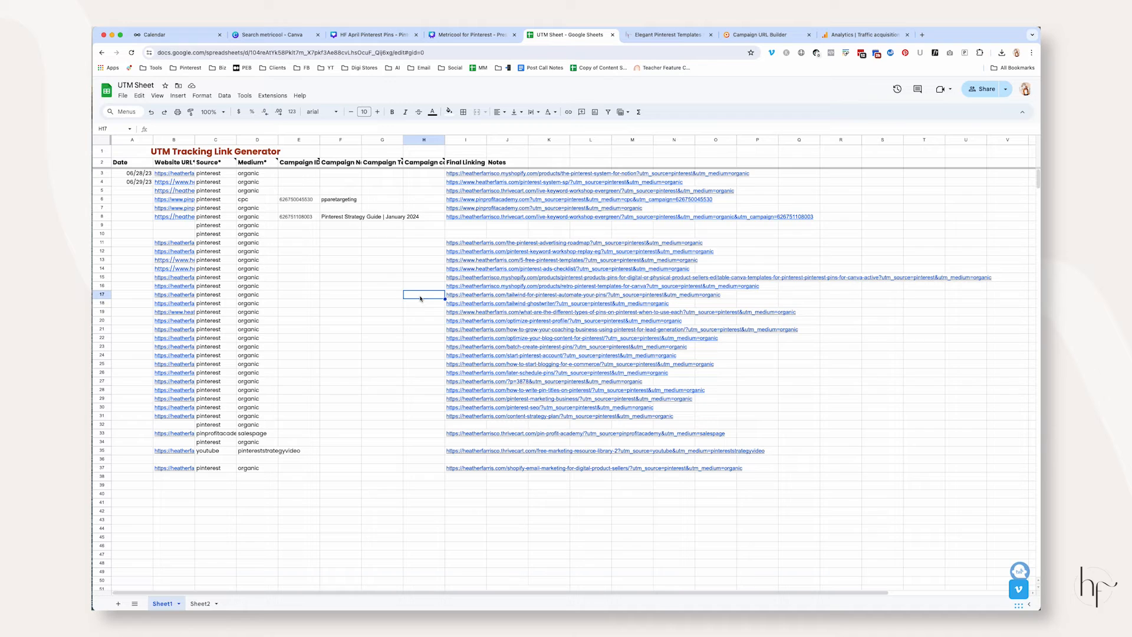
Examine the Final Linking column in the UTM Sheet against the pin's link in the Metricool post, and return to the post
left_click(186, 39)
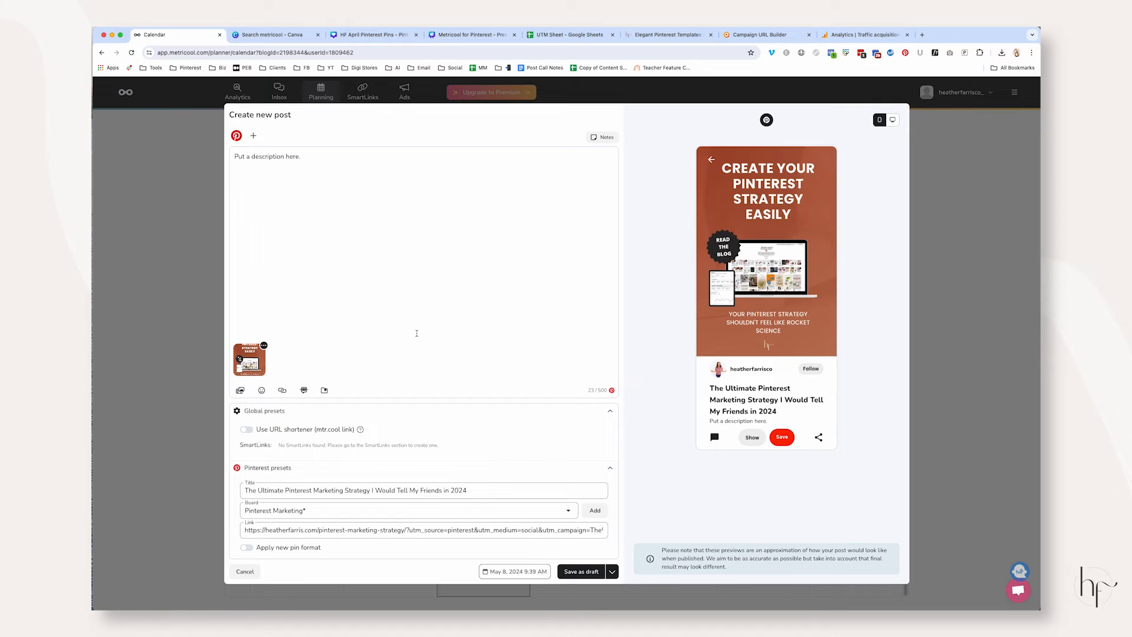
left_click(572, 35)
left_click_drag(472, 173, 458, 472)
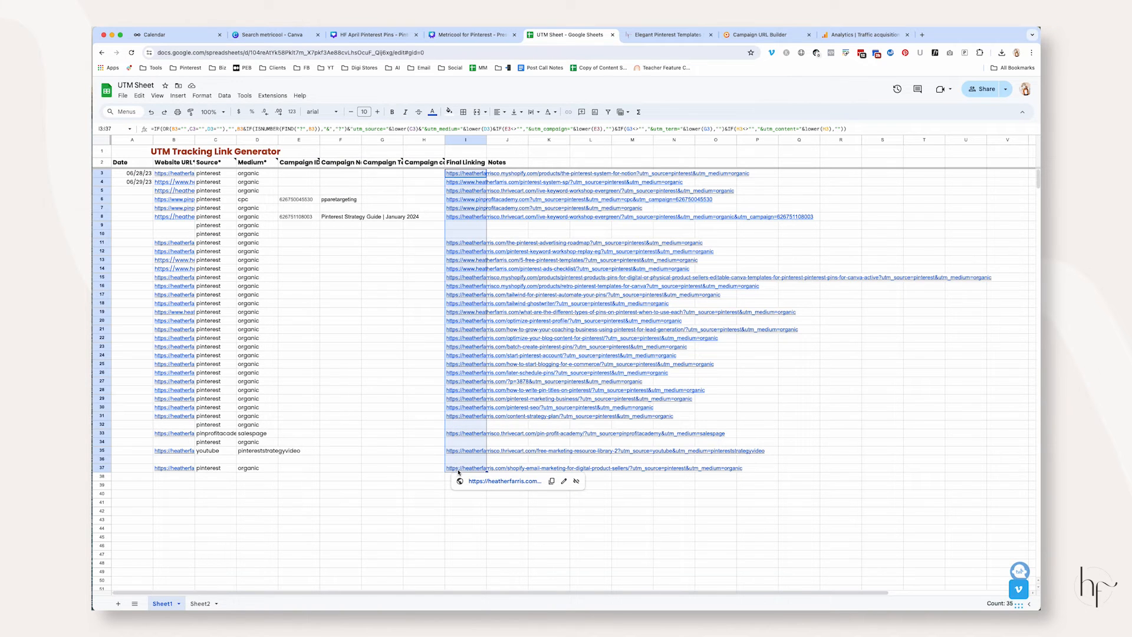
left_click(171, 35)
left_click(194, 34)
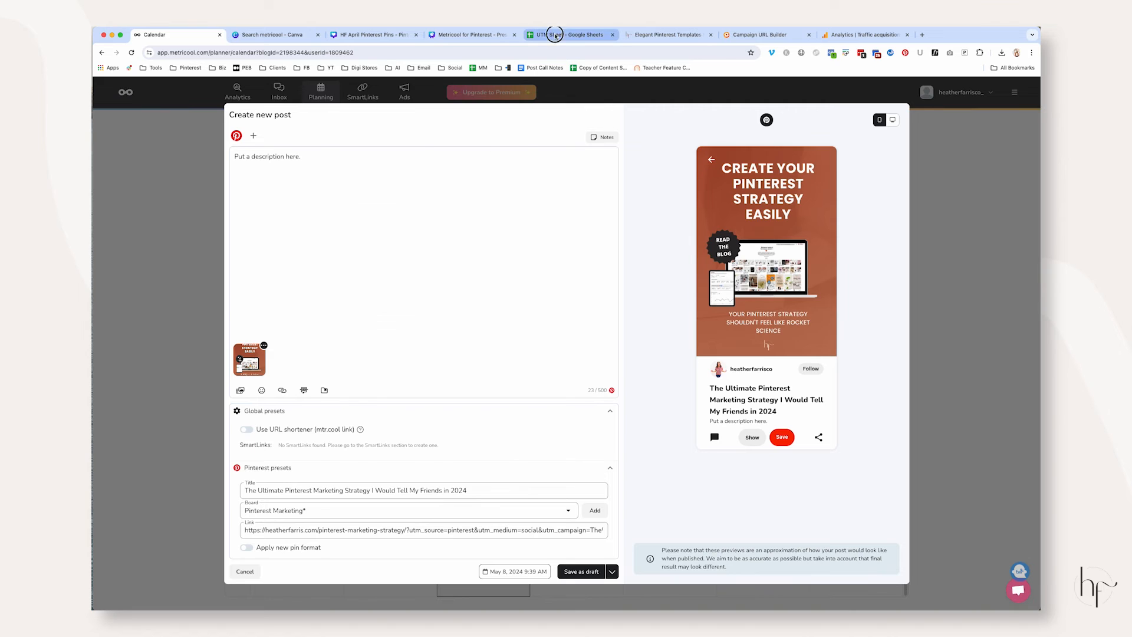
left_click(534, 35)
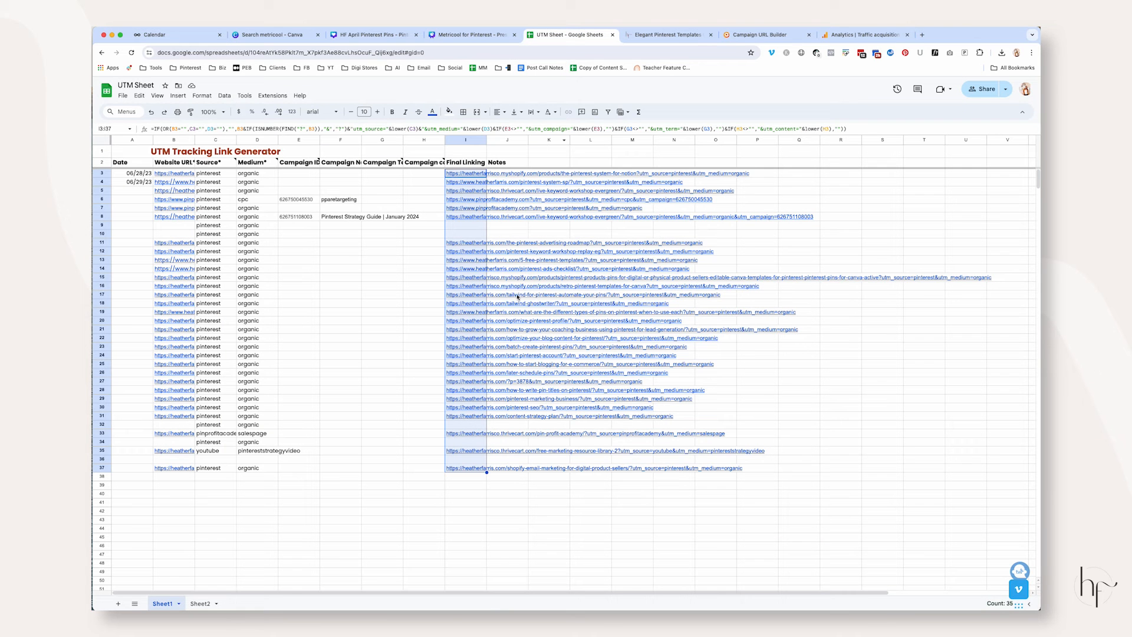
left_click(153, 37)
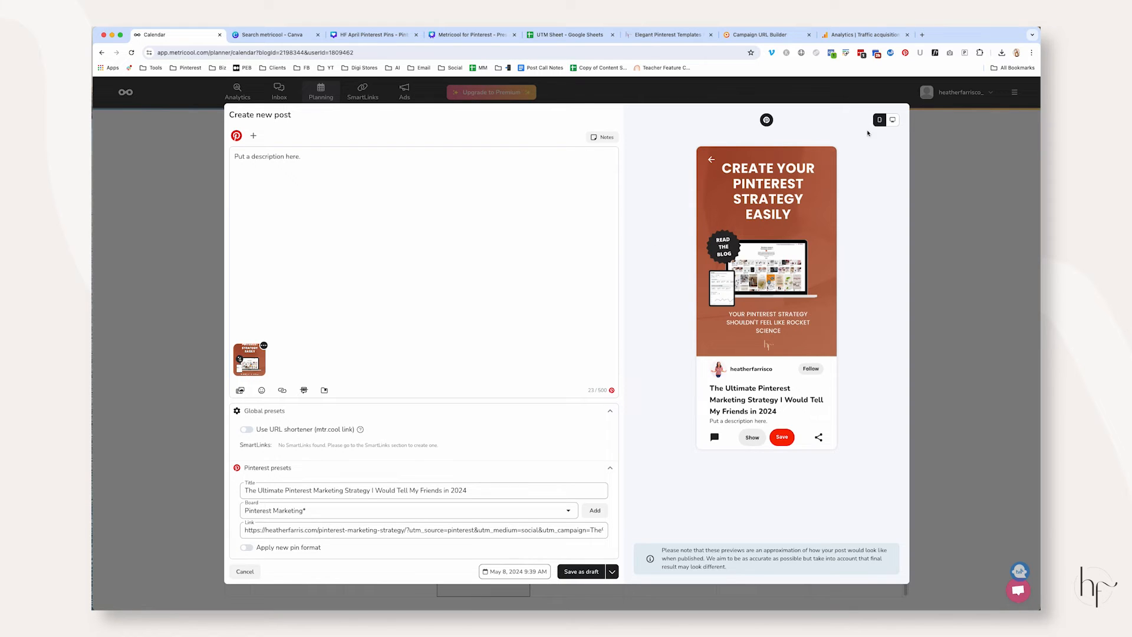
Compare the desktop and mobile previews of the pin, ending on the mobile preview
left_click(893, 121)
left_click(879, 121)
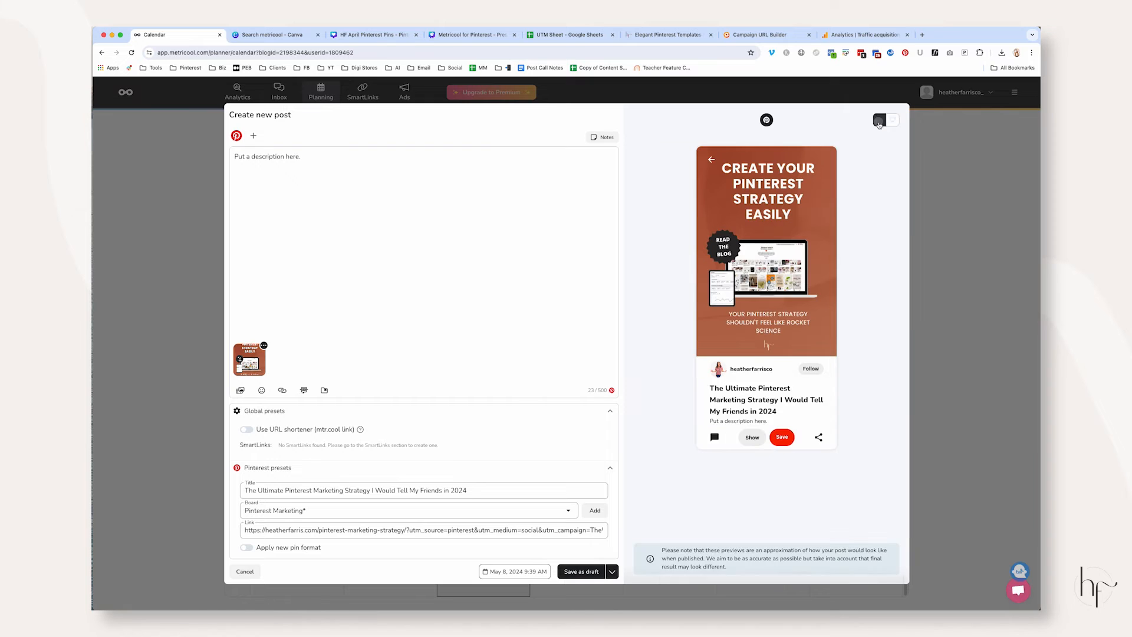
left_click(892, 121)
left_click(879, 121)
left_click(892, 121)
left_click(880, 122)
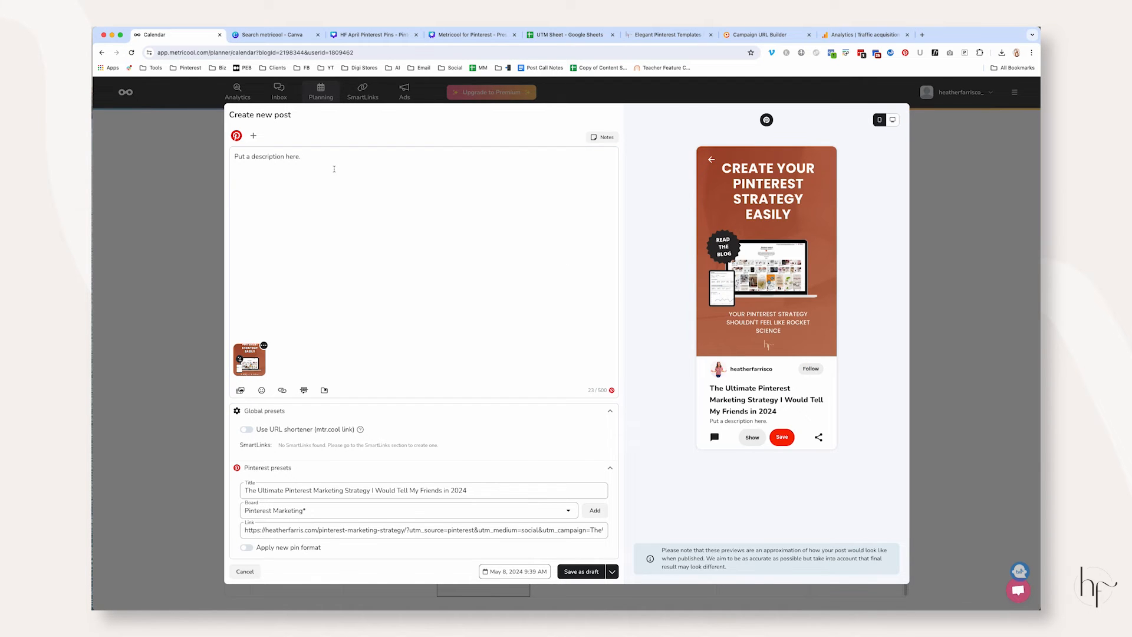
Start the AI text generator for the post and clear its placeholder source text
left_click(305, 390)
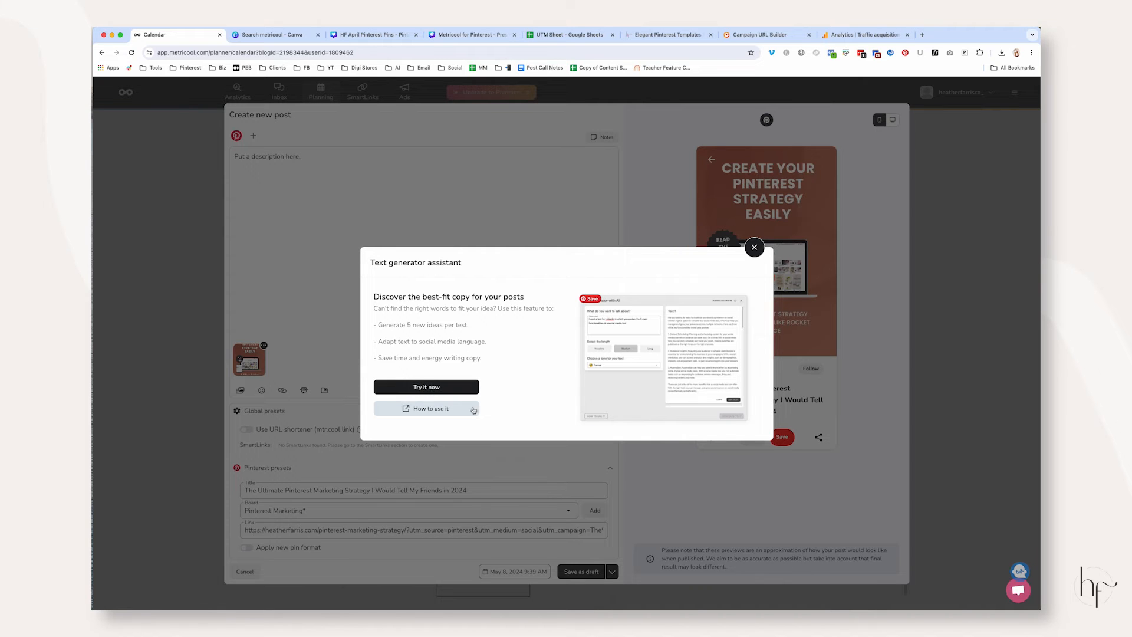
left_click(437, 387)
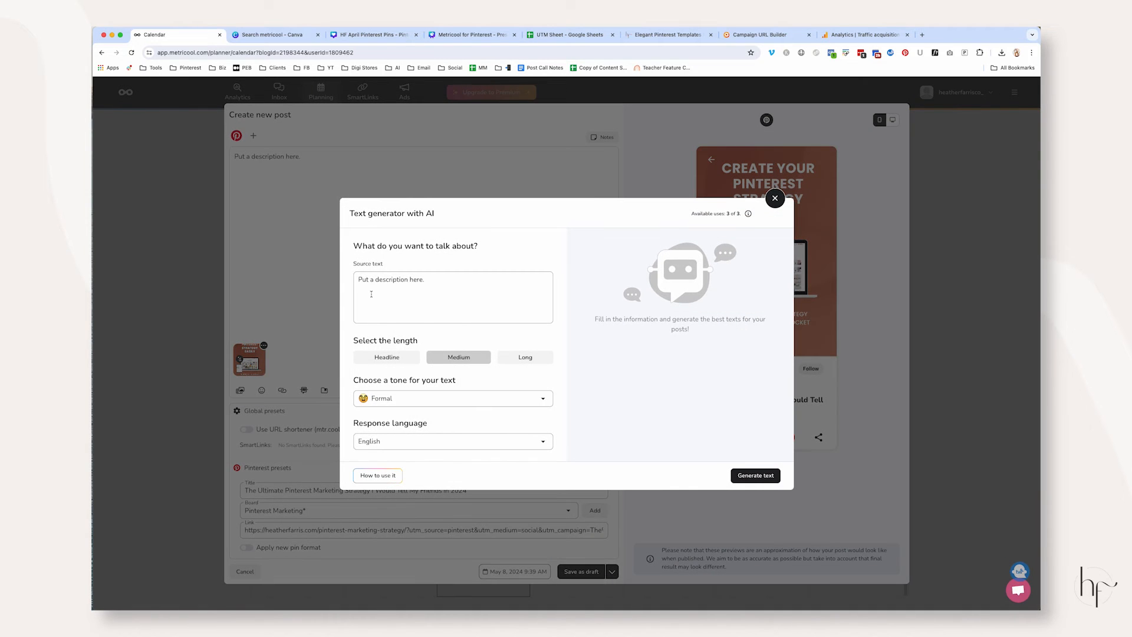
left_click(407, 287)
left_click_drag(426, 281, 356, 283)
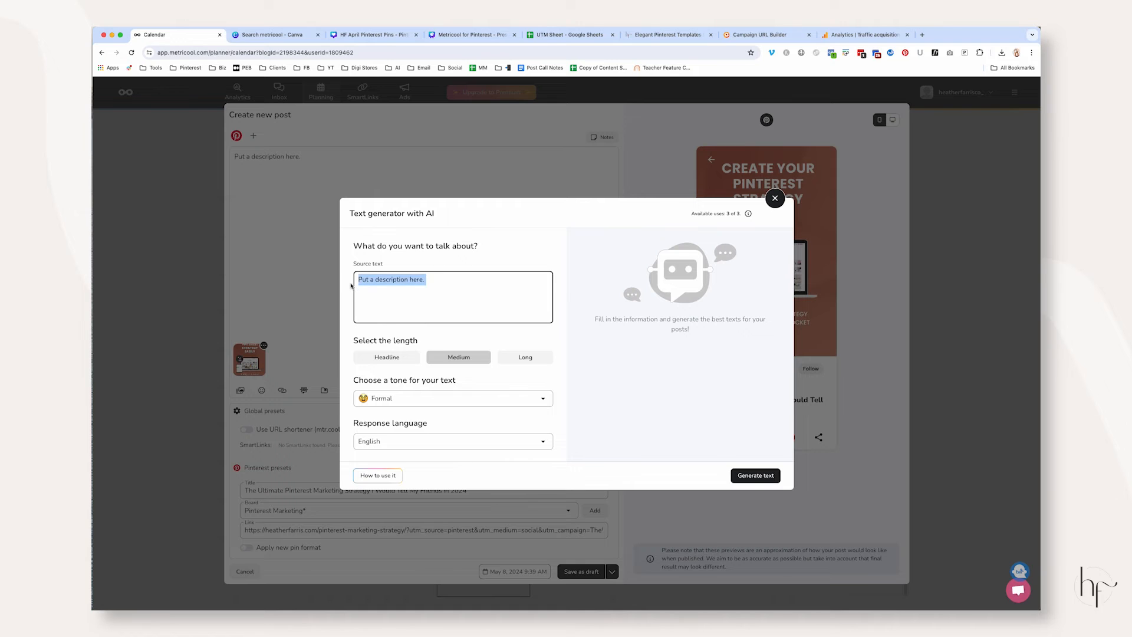
key("BackSpace")
key("BackSpace")
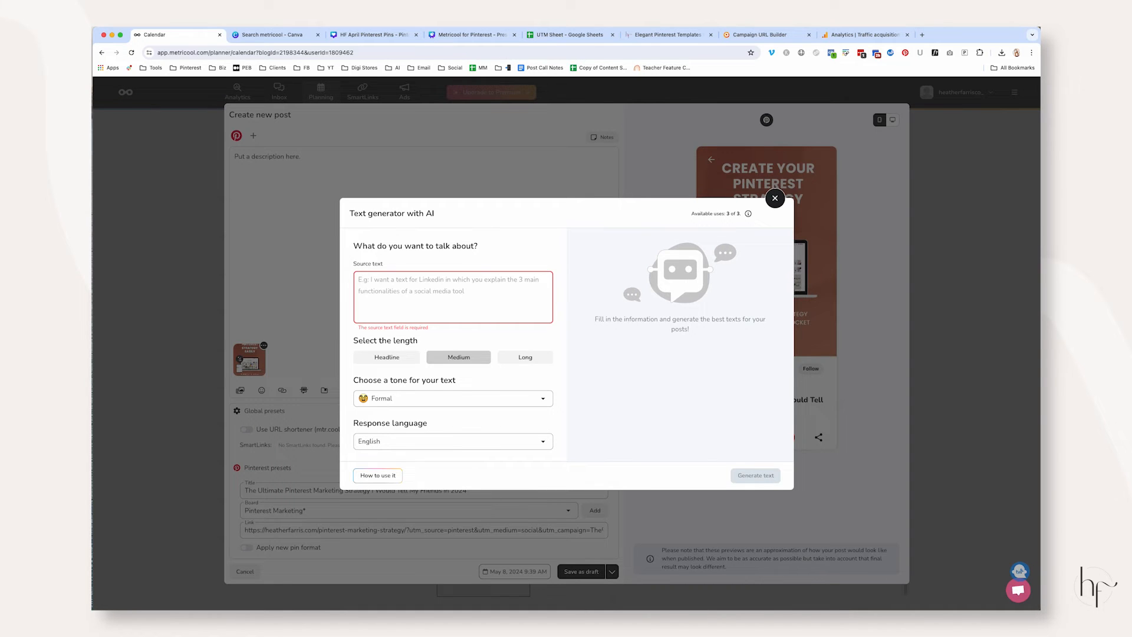
Copy the Pinterest marketing strategy title from row 3 of the Pinterest plan's April sheet into the text generator's source text in Metricool
left_click(569, 34)
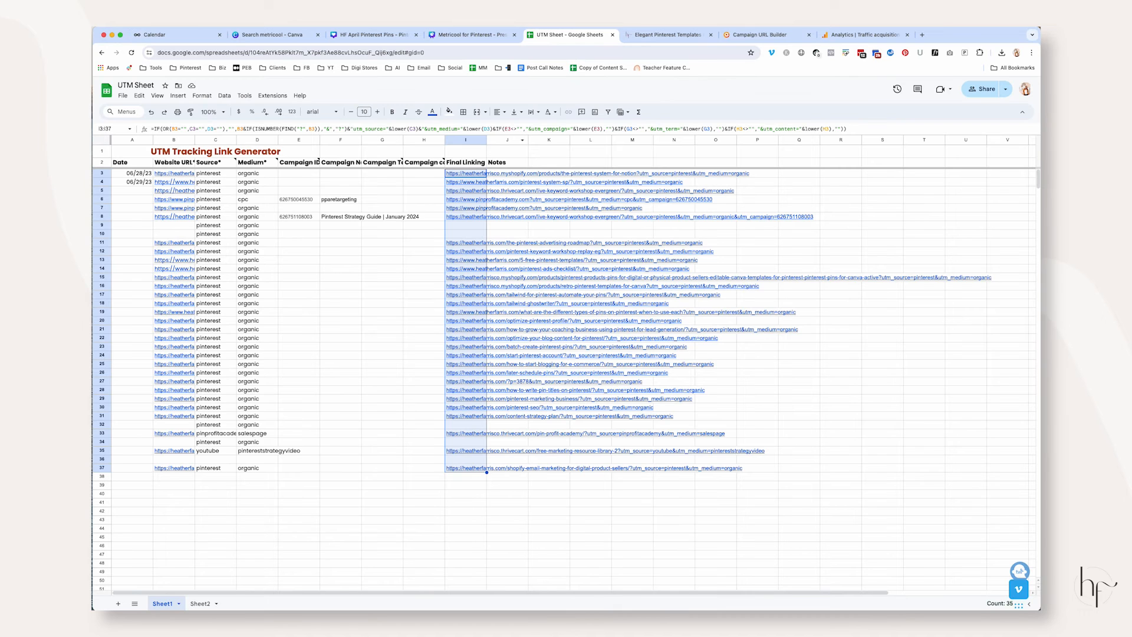
left_click(102, 52)
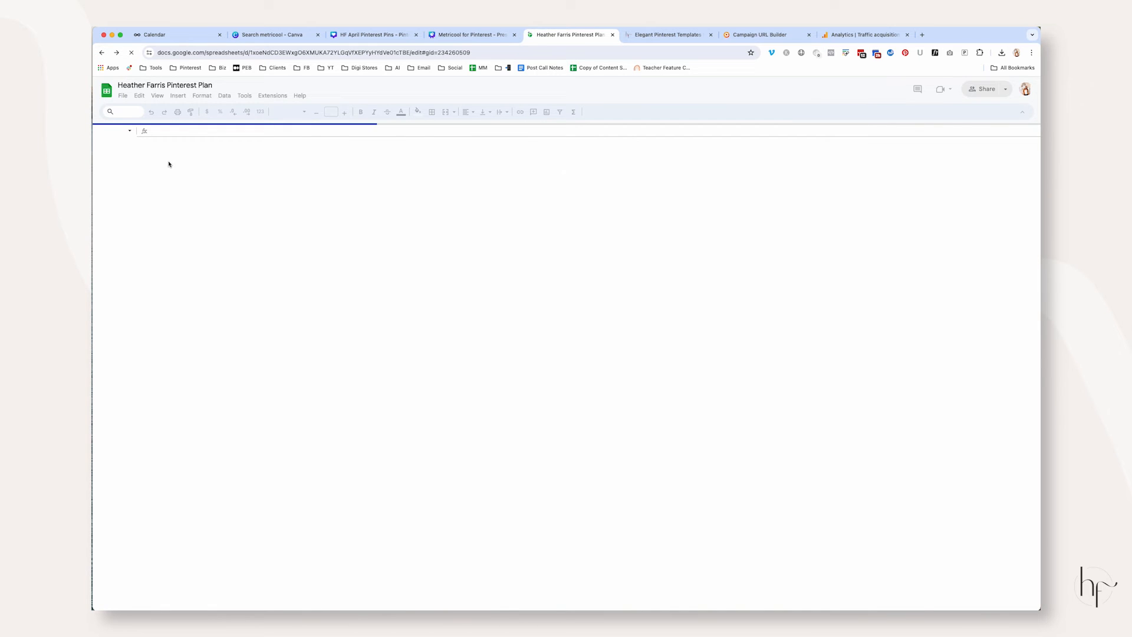
left_click(342, 605)
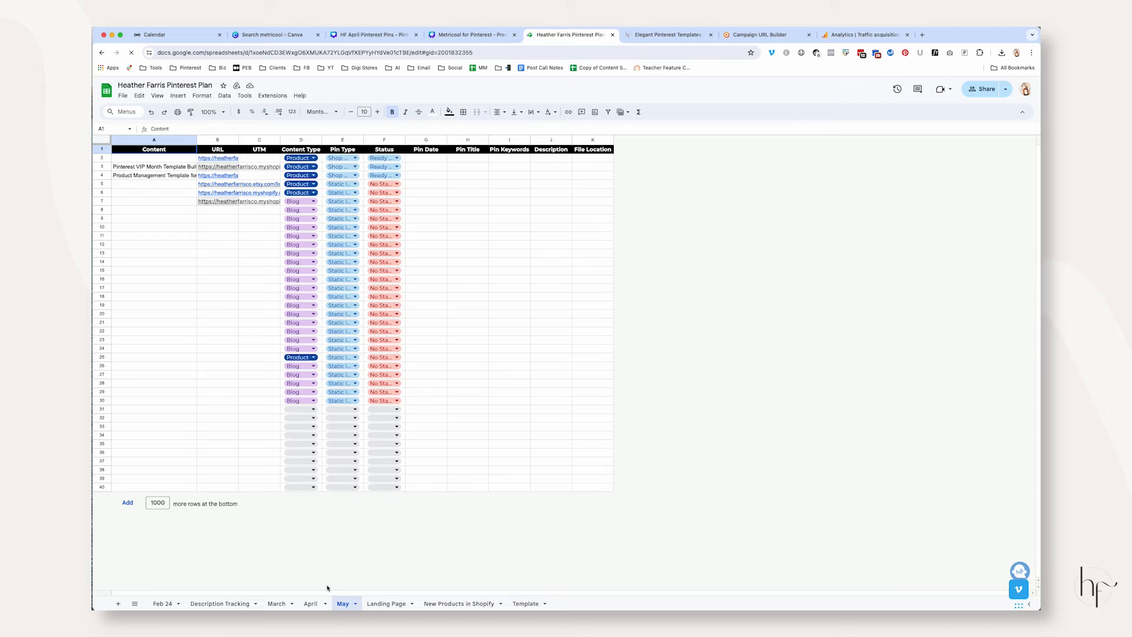
left_click(311, 603)
left_click(189, 167)
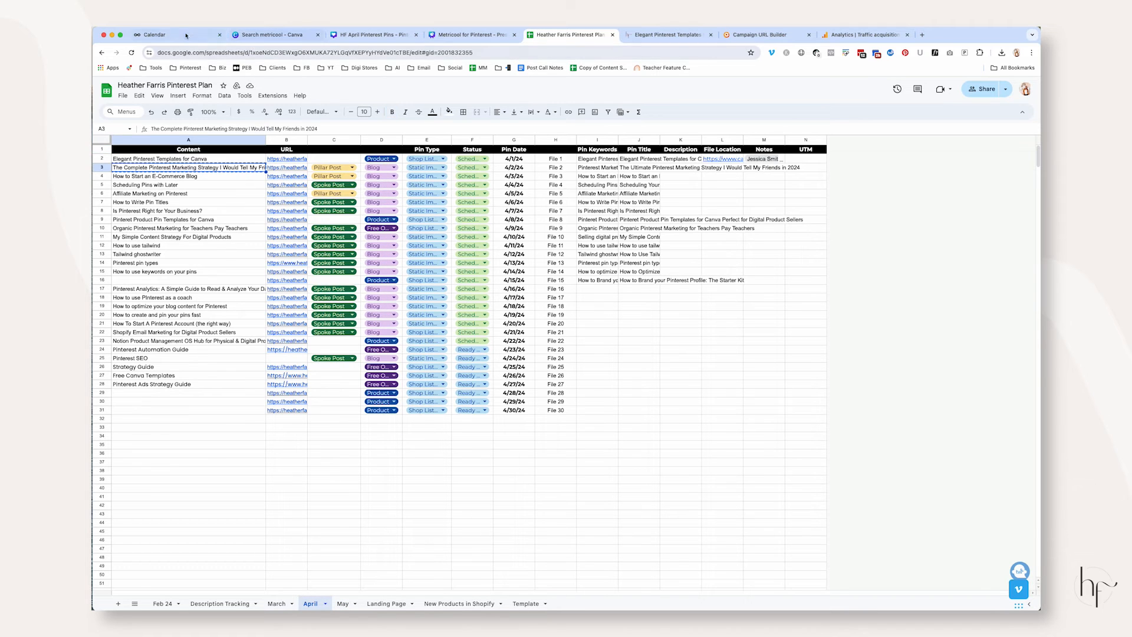
left_click(186, 36)
type("The Complete Pinterest Marketing Strategy I Would Tell My Friends in 2024")
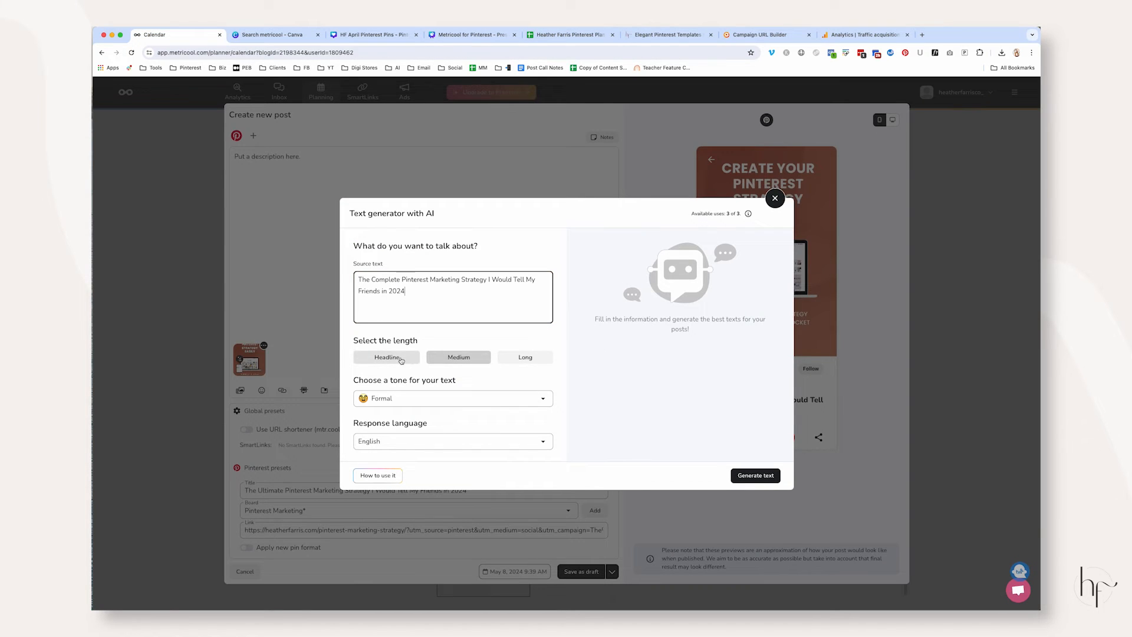
Try the Long text length in the generator and return it to Medium
left_click_drag(352, 340, 504, 347)
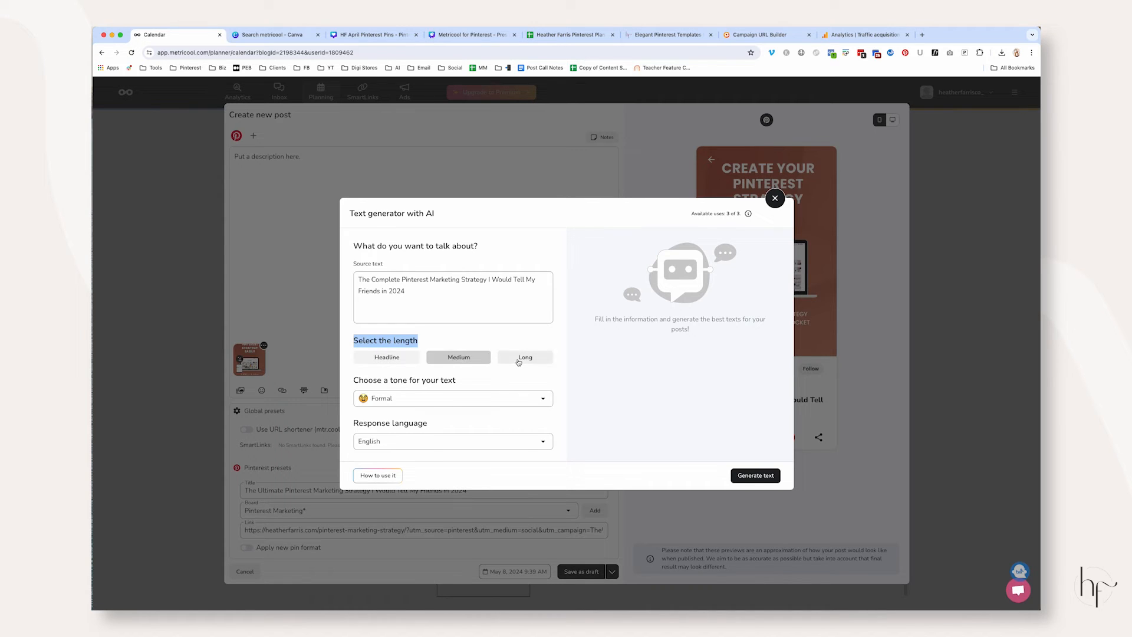
left_click(519, 357)
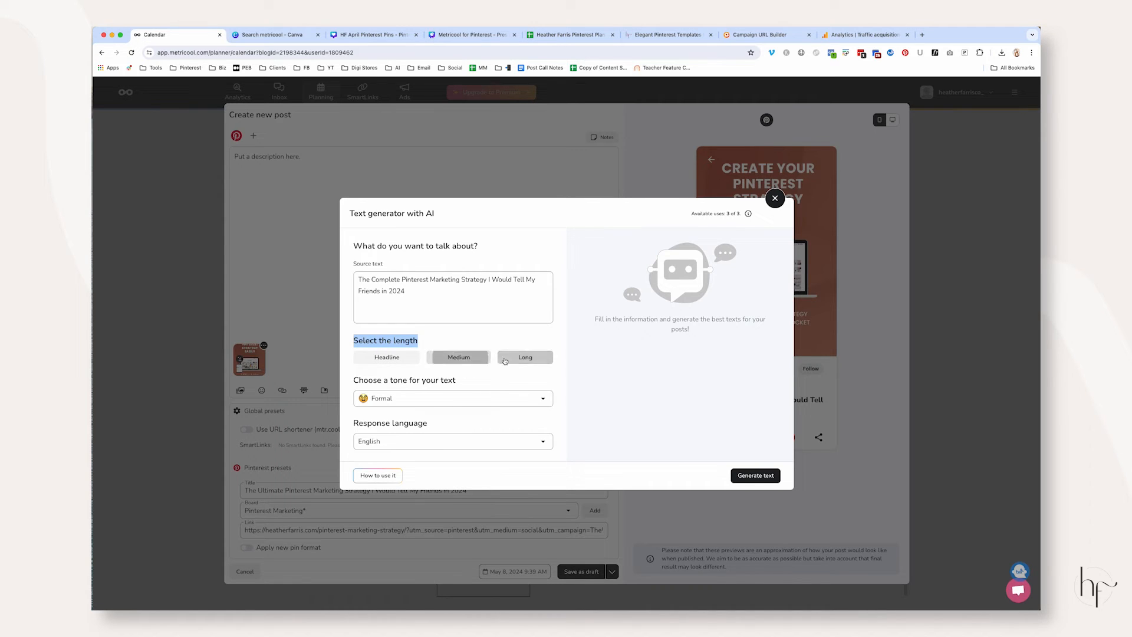
left_click(432, 363)
Set the tone of the text to Informal and generate the AI texts
left_click(410, 406)
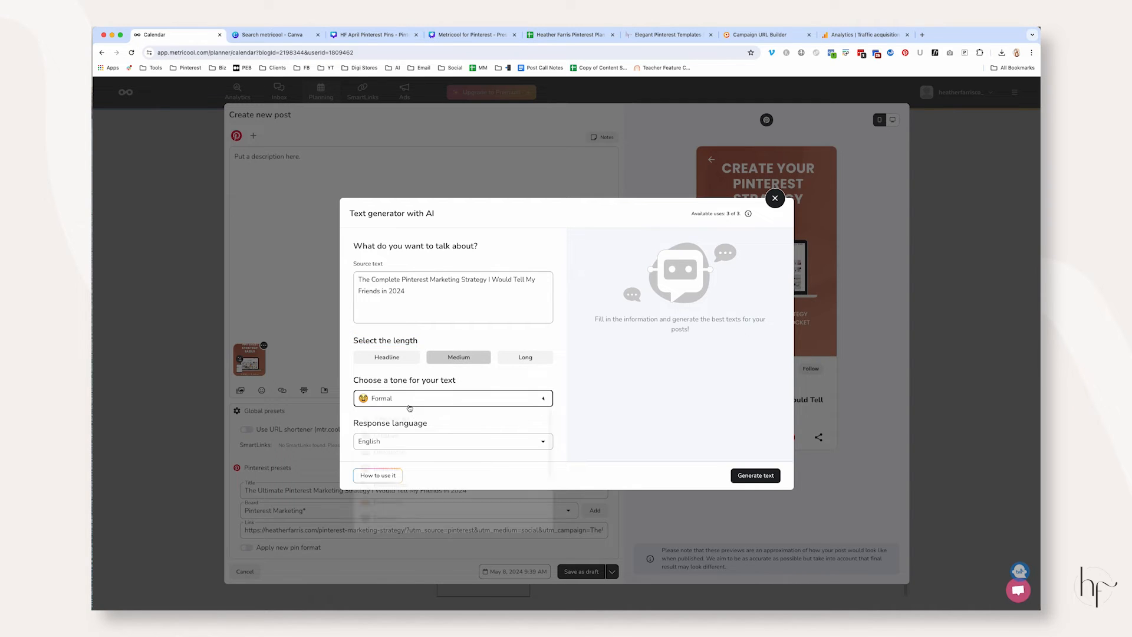
scroll(444, 470, "down", 3)
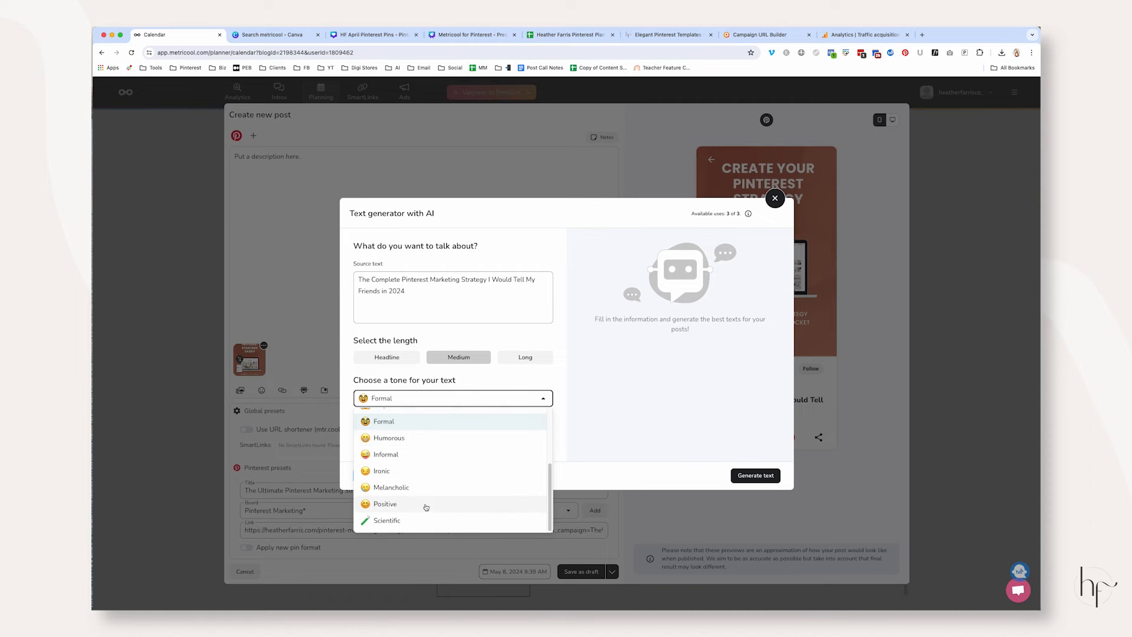
scroll(434, 484, "up", 4)
left_click(428, 441)
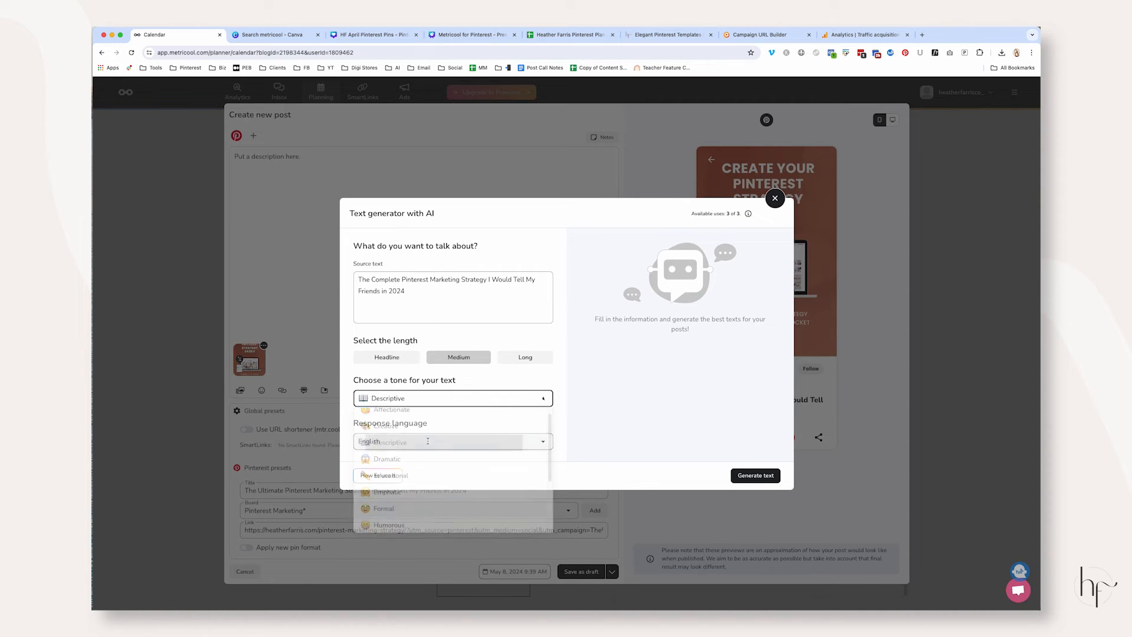
left_click(427, 400)
scroll(438, 471, "down", 2)
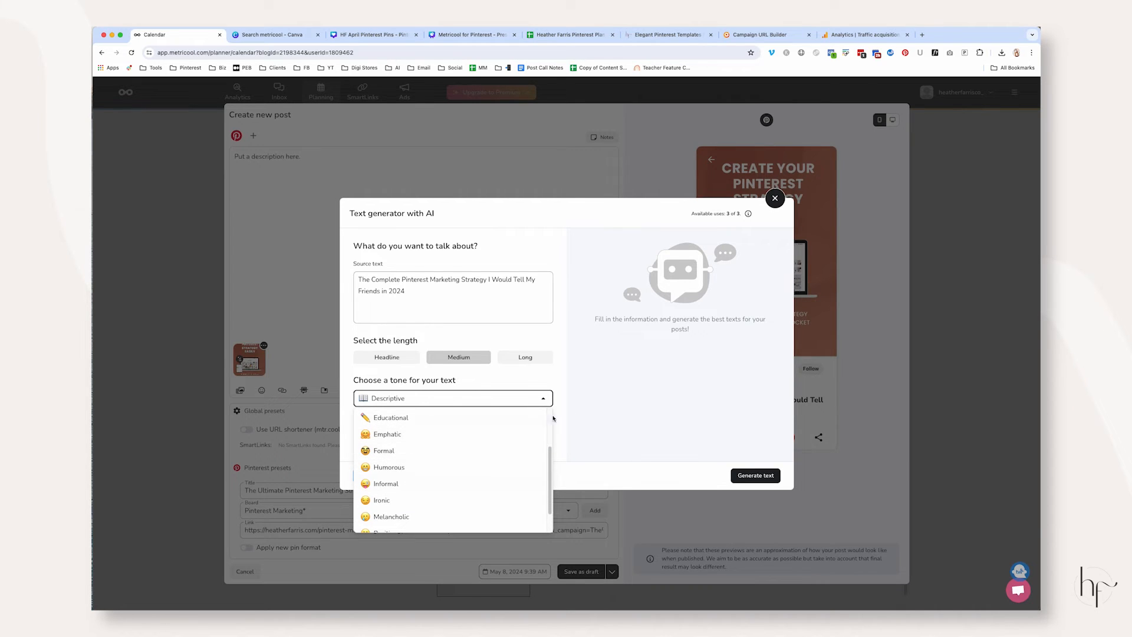
left_click(401, 483)
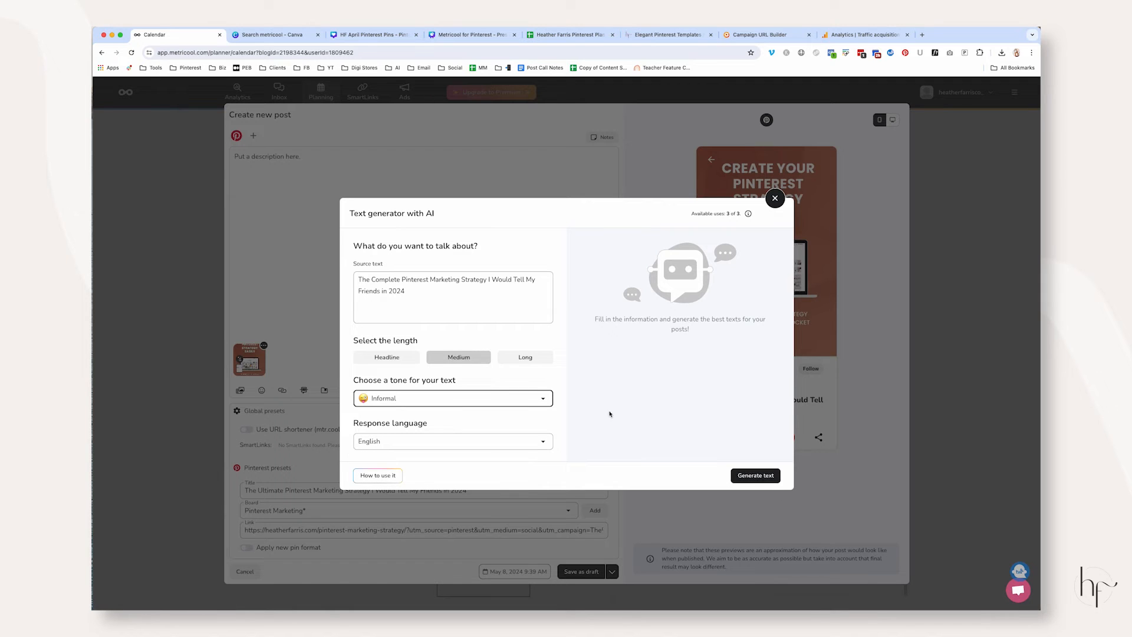
left_click(748, 475)
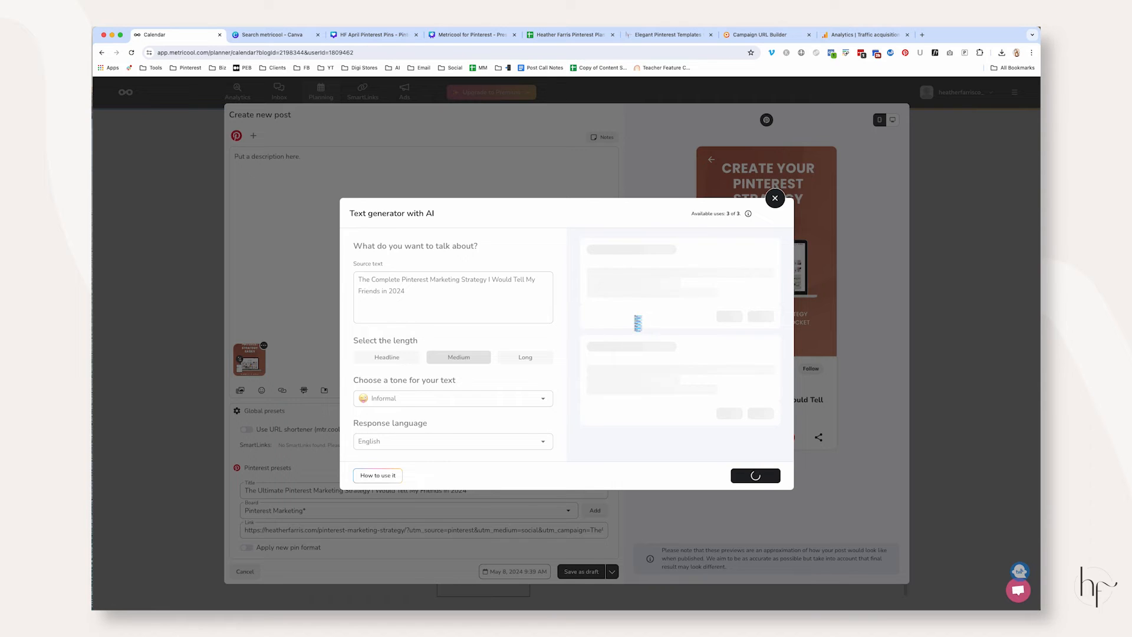
Review the generated texts and the number of available uses in the text generator
left_click_drag(741, 214, 682, 215)
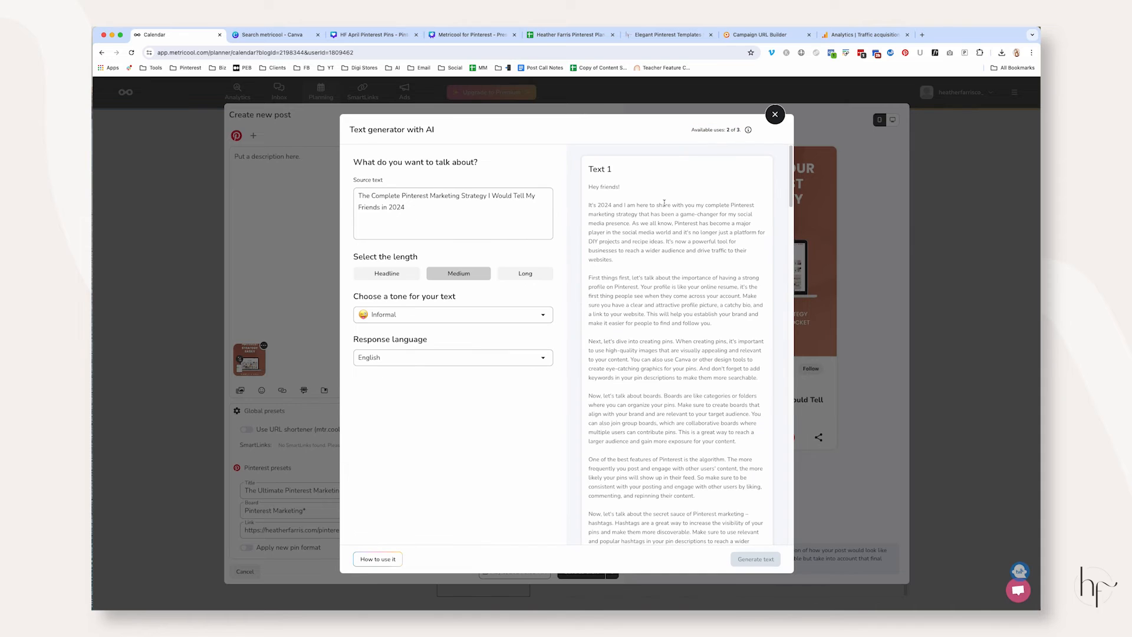
scroll(665, 277, "down", 6)
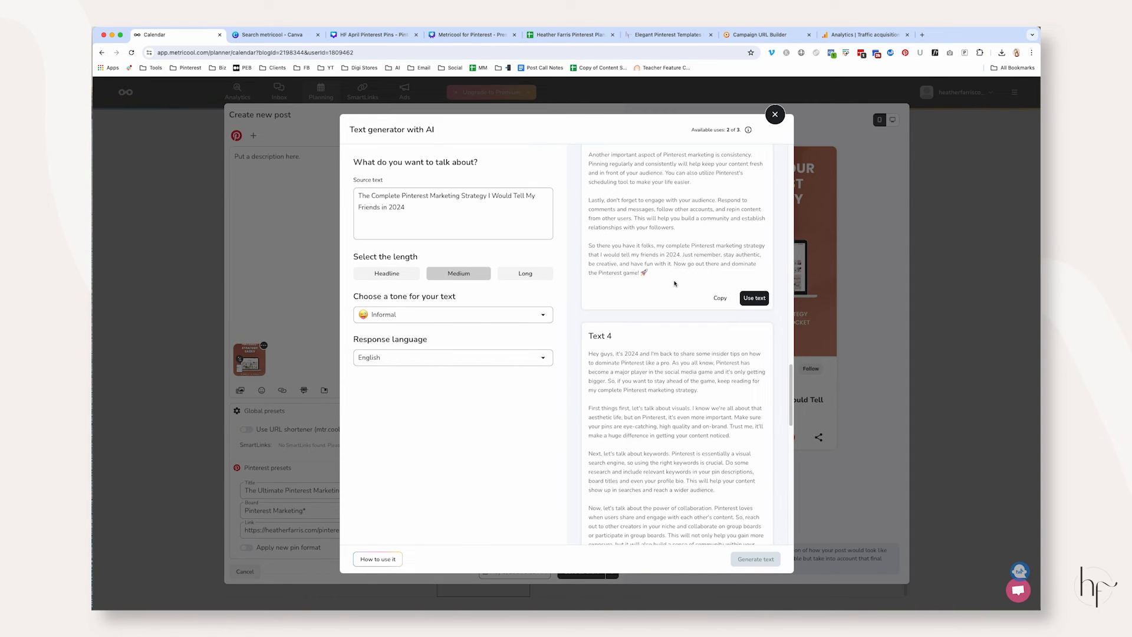
scroll(680, 285, "up", 4)
scroll(680, 285, "up", 5)
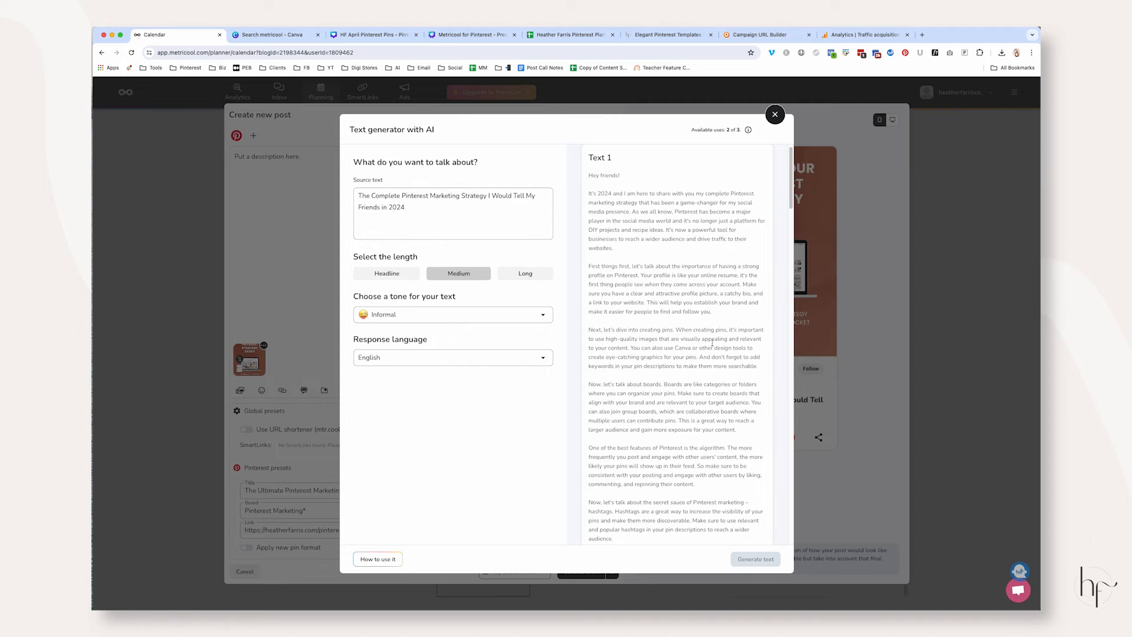
scroll(713, 344, "down", 8)
left_click(719, 301)
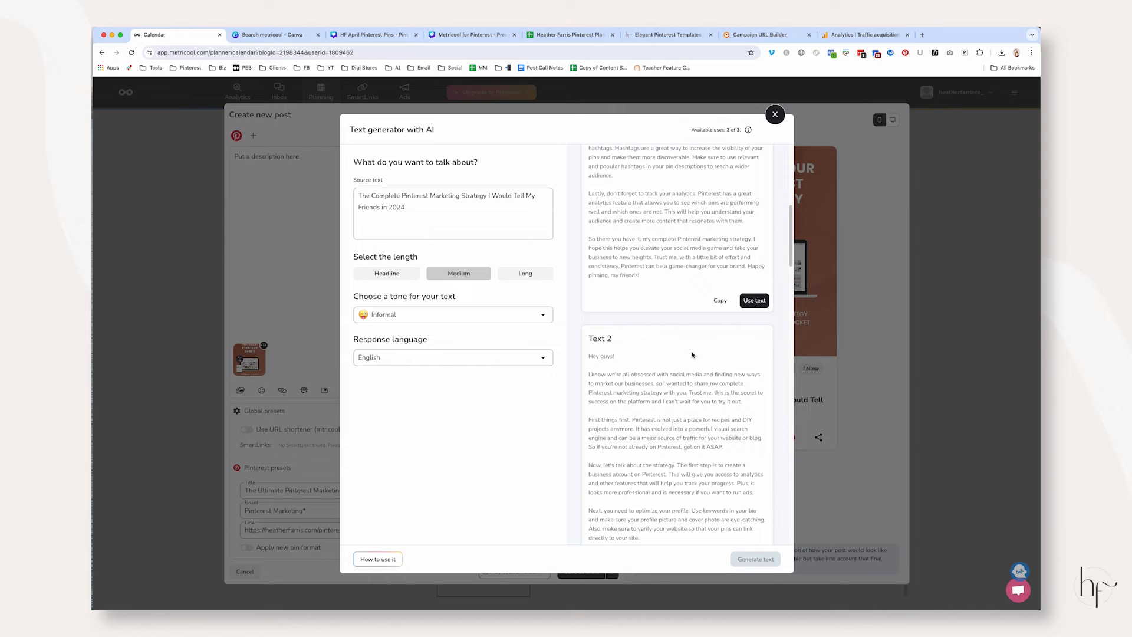
scroll(693, 355, "down", 1)
scroll(707, 247, "down", 20)
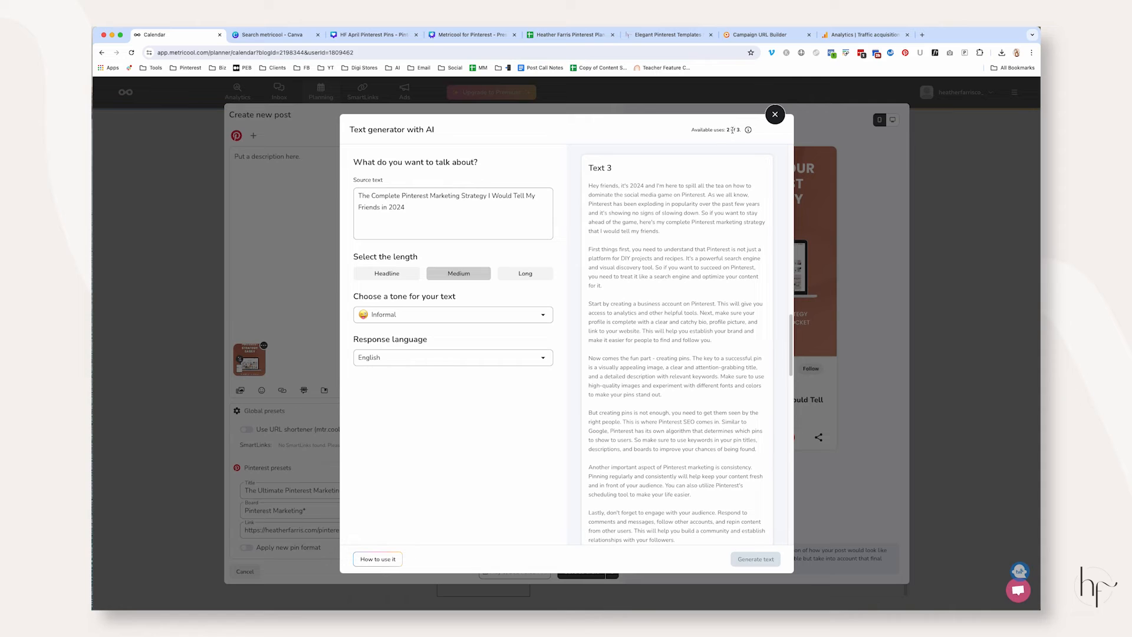
scroll(677, 264, "down", 10)
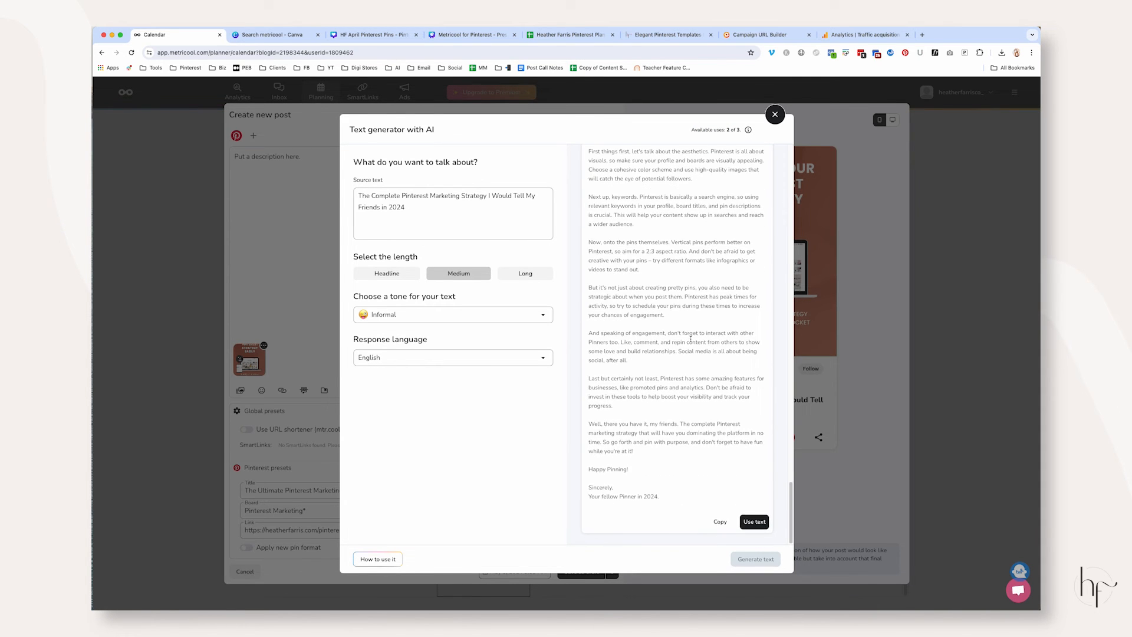
scroll(690, 339, "down", 10)
left_click_drag(589, 357, 609, 352)
left_click(729, 129)
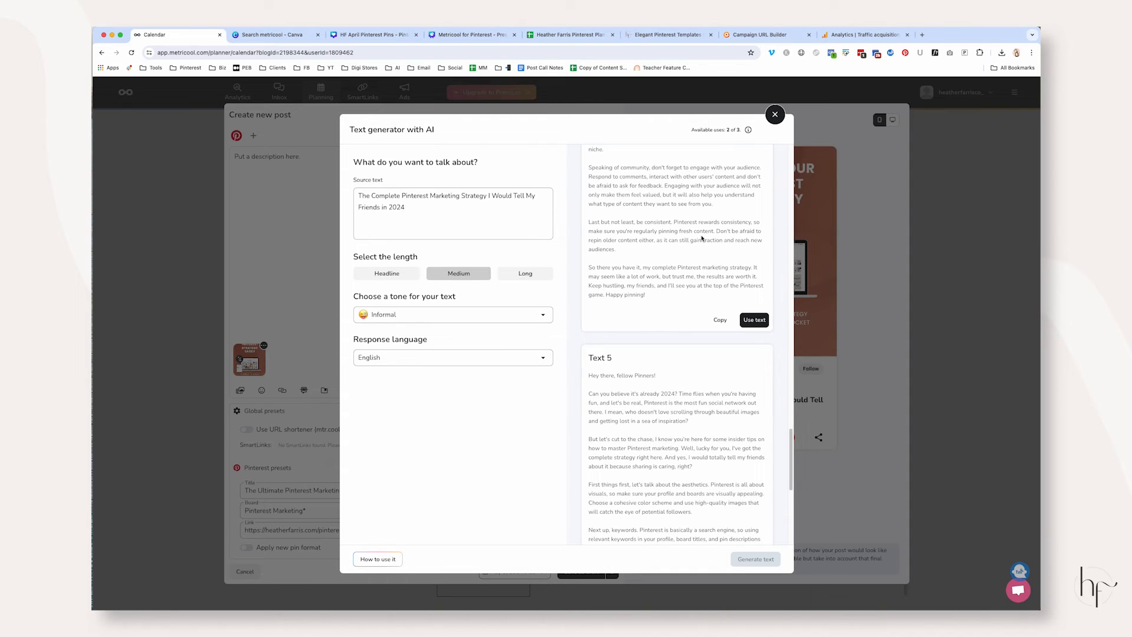
Copy Text 5 and use it as the post's description
scroll(694, 238, "down", 6)
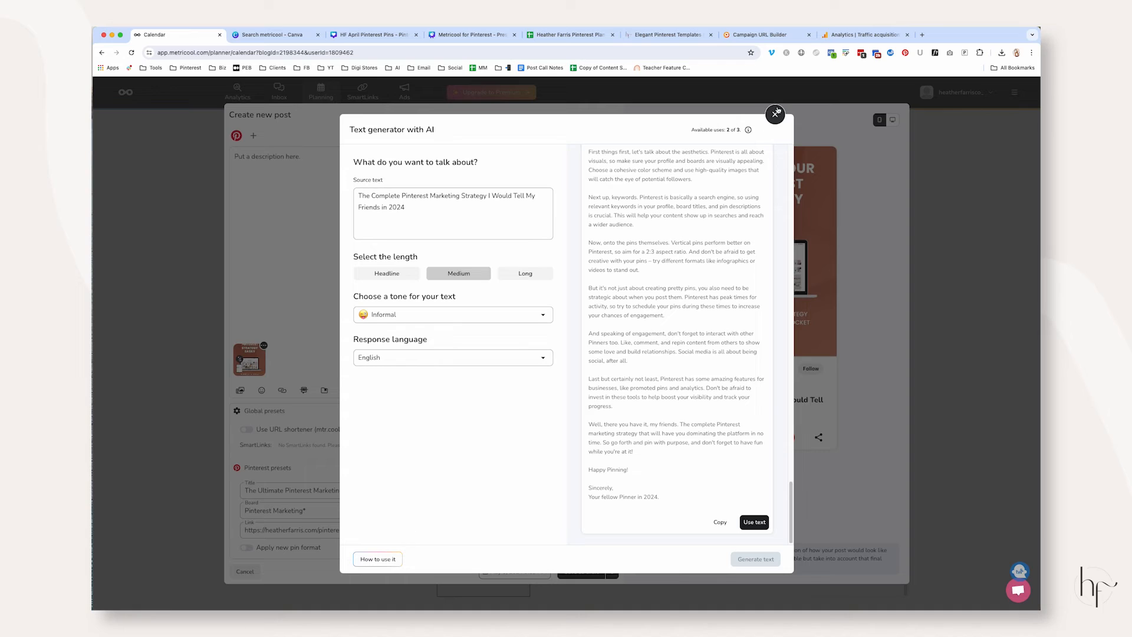
left_click(722, 523)
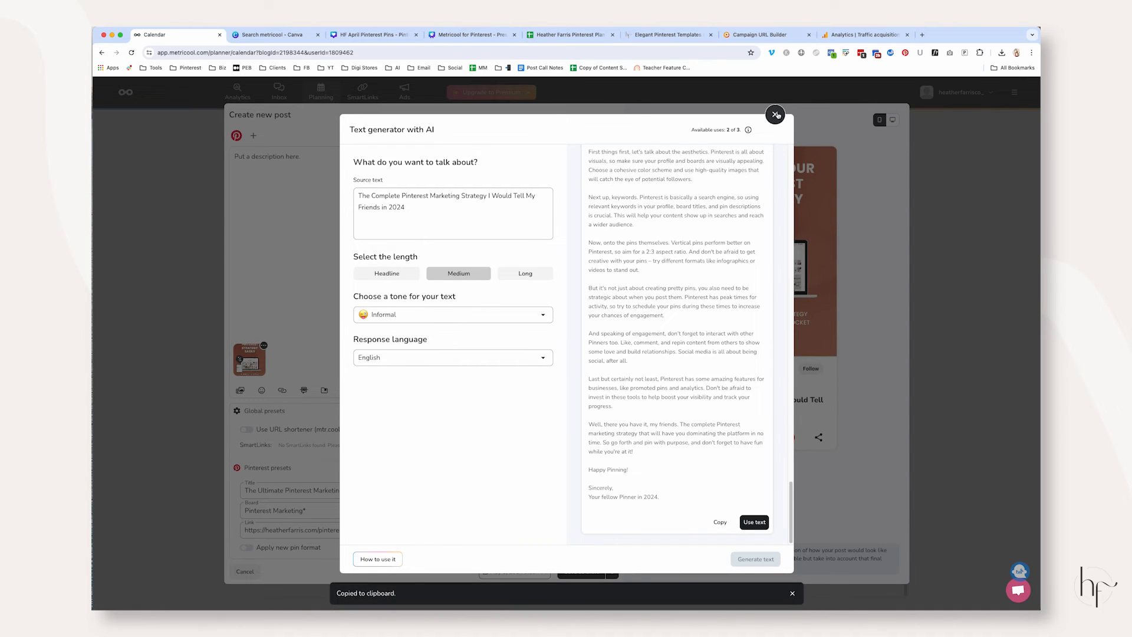
left_click(754, 522)
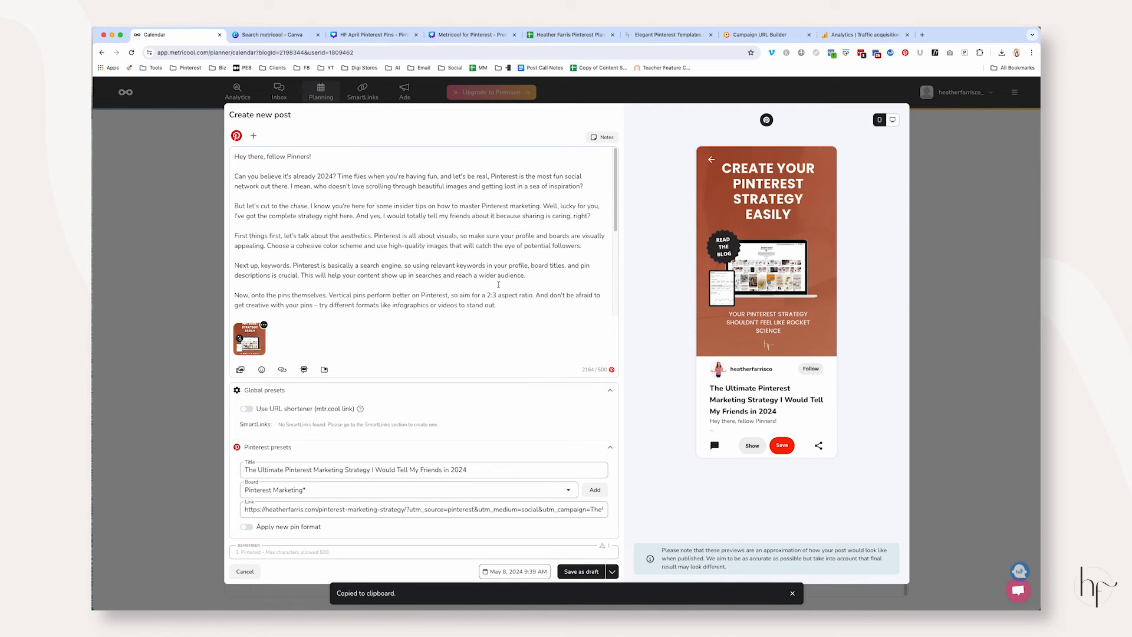
Save the Pinterest post dated May 8, 2024 9:39 AM as a draft
left_click_drag(581, 369, 625, 371)
left_click(564, 307)
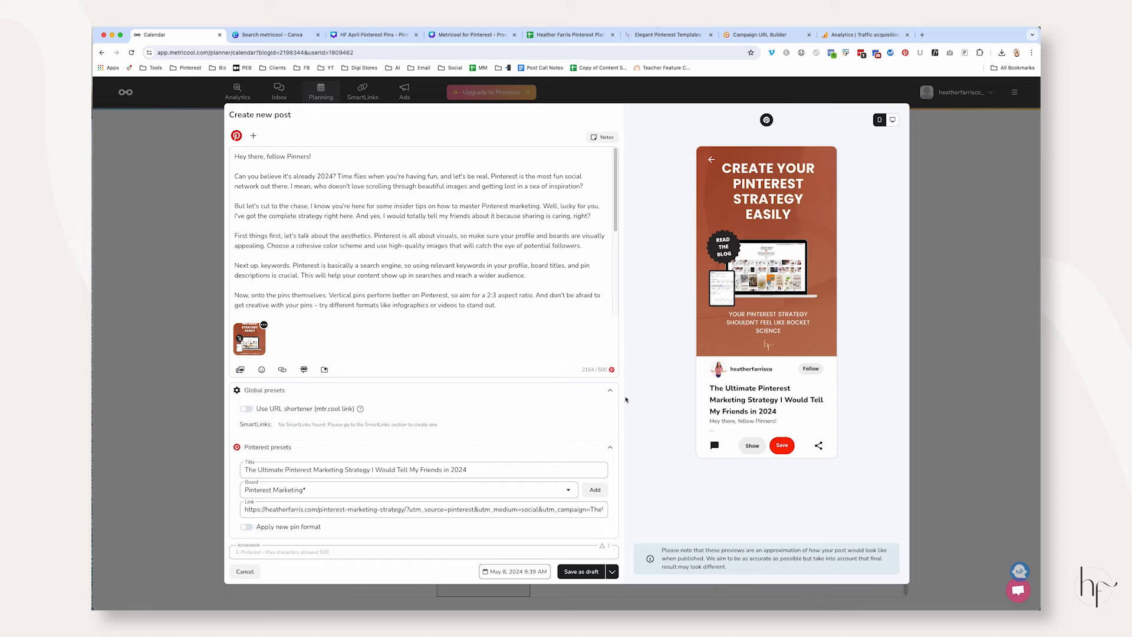
left_click_drag(564, 307, 235, 155)
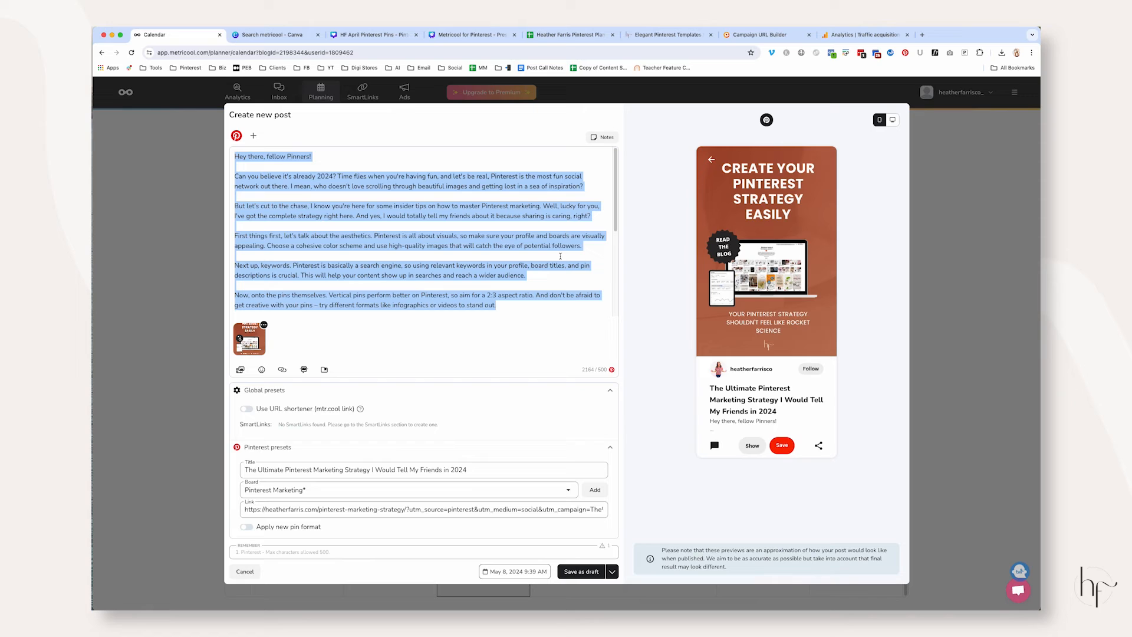
left_click(581, 571)
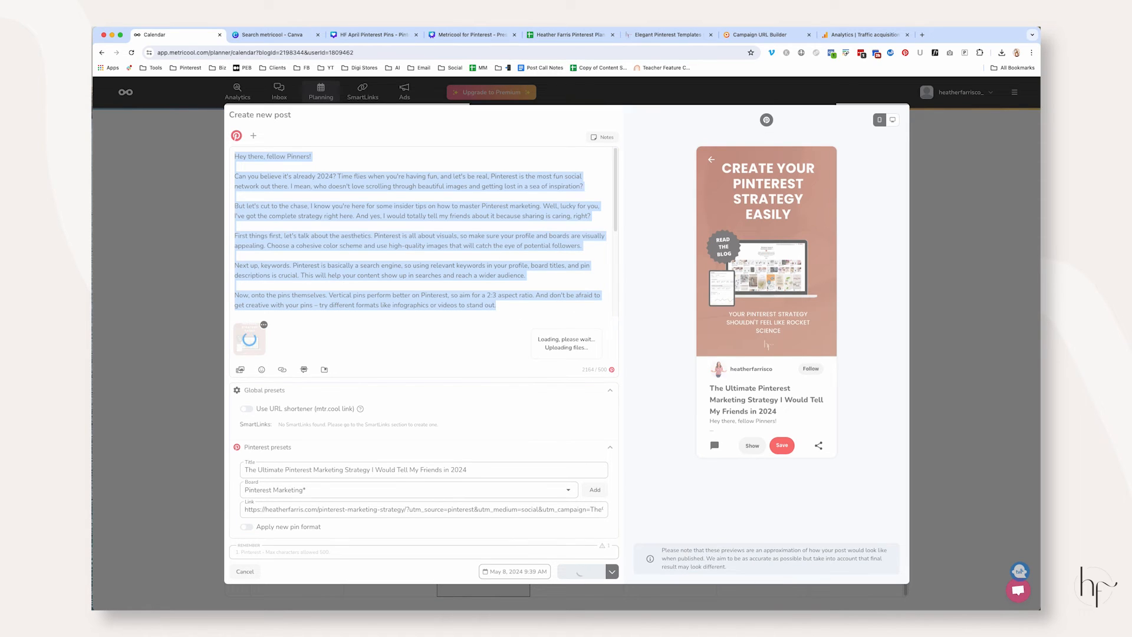
Switch to the Canva presentation and highlight the entries listed under other features
key("super+4")
double_click(495, 408)
left_click_drag(493, 408, 737, 407)
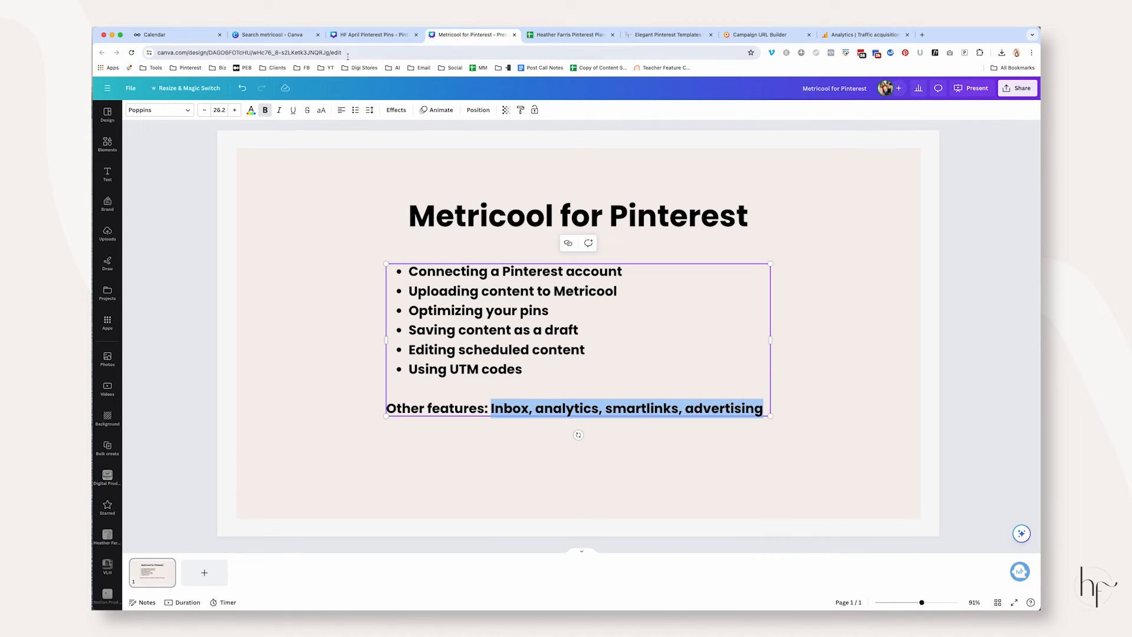
Return to Metricool and review the Pinterest analytics, including the table of individual pins
left_click(171, 34)
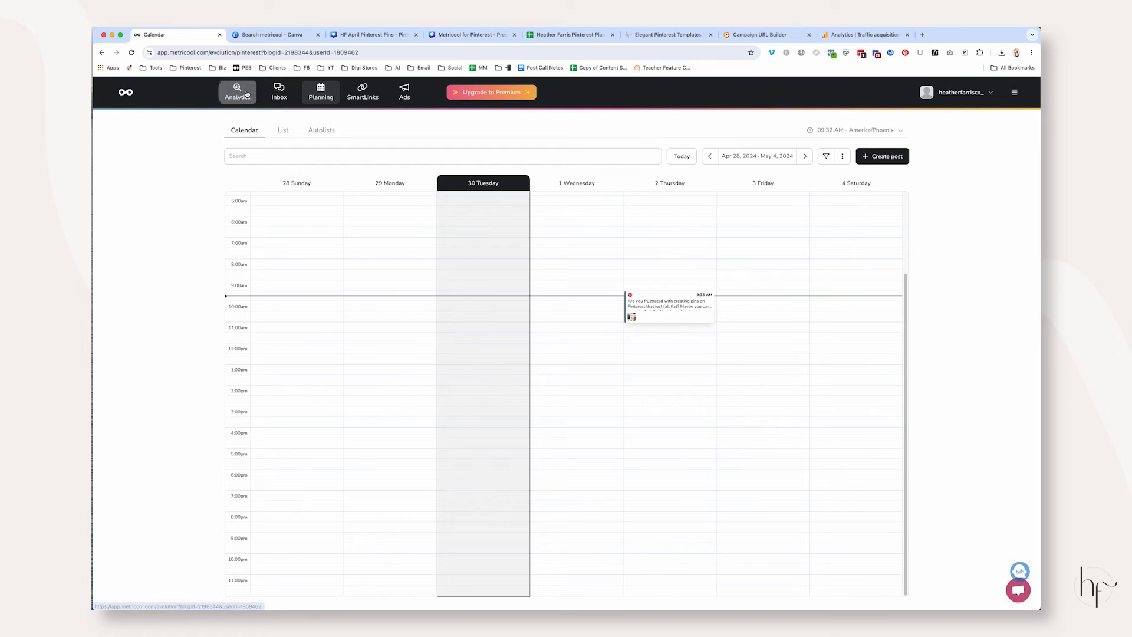
left_click(247, 95)
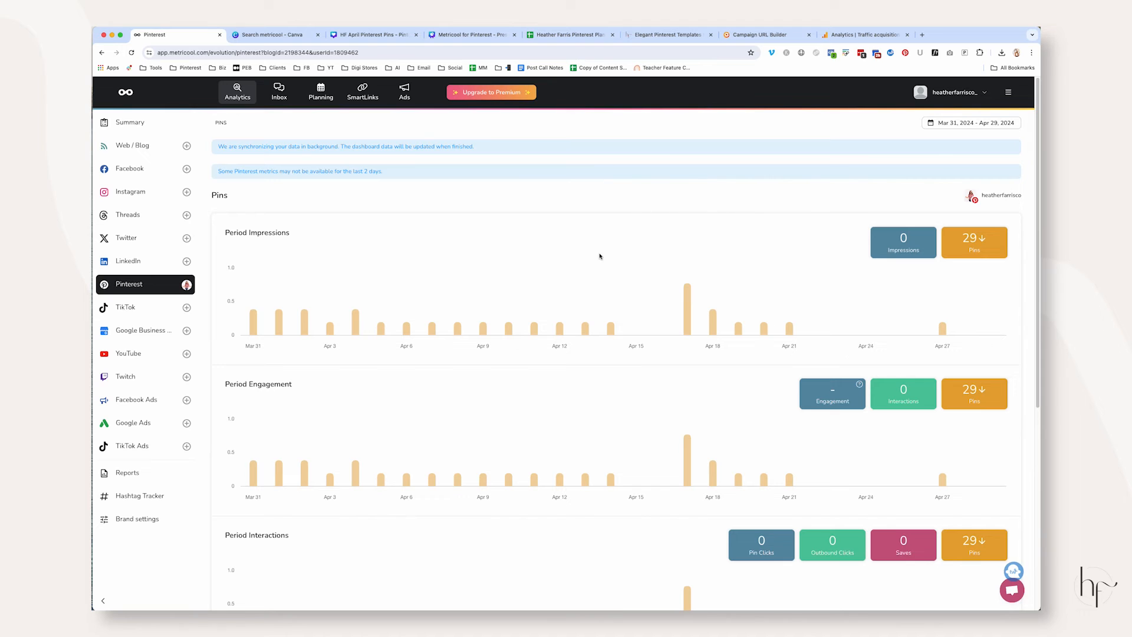
scroll(600, 256, "down", 6)
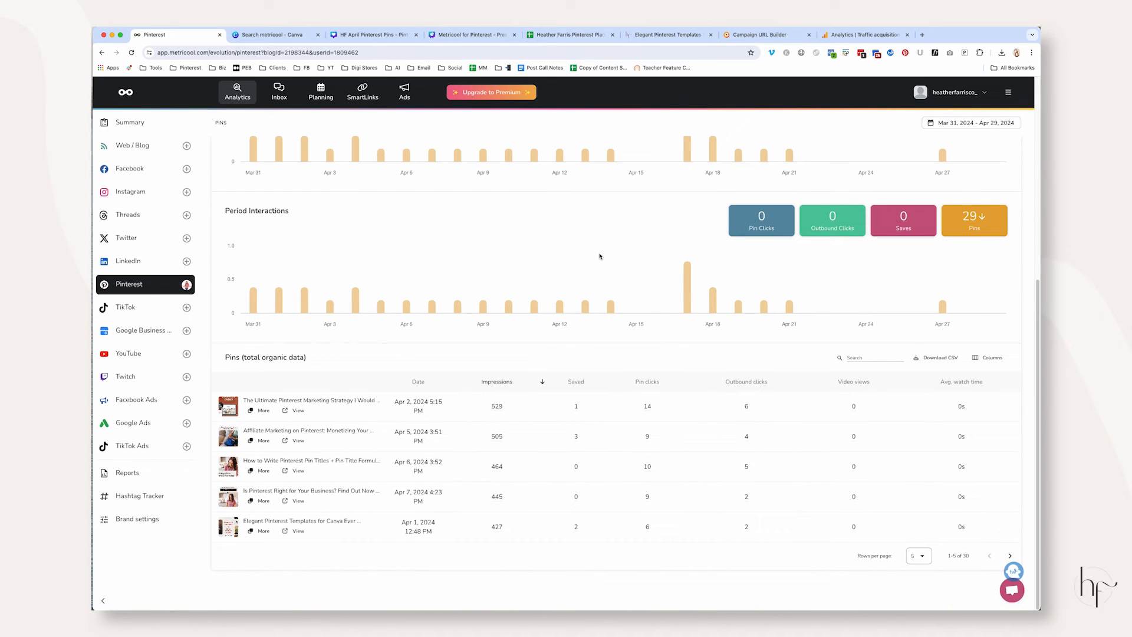
mouse_move(586, 321)
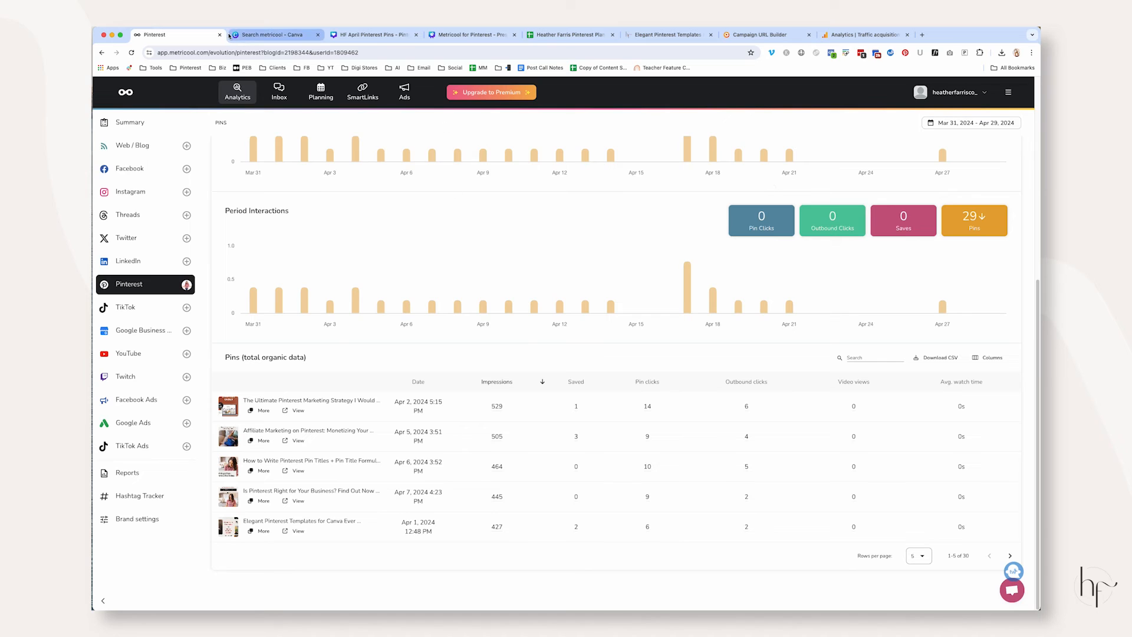
Look at the Inbox section and the SmartLinks section
left_click(279, 92)
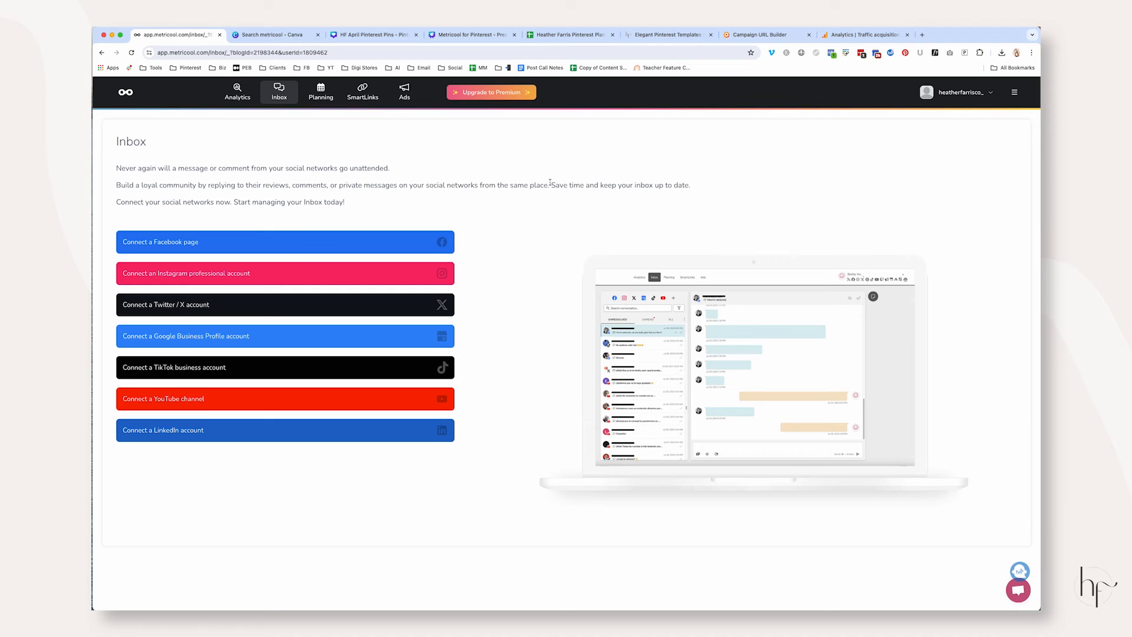
left_click(363, 92)
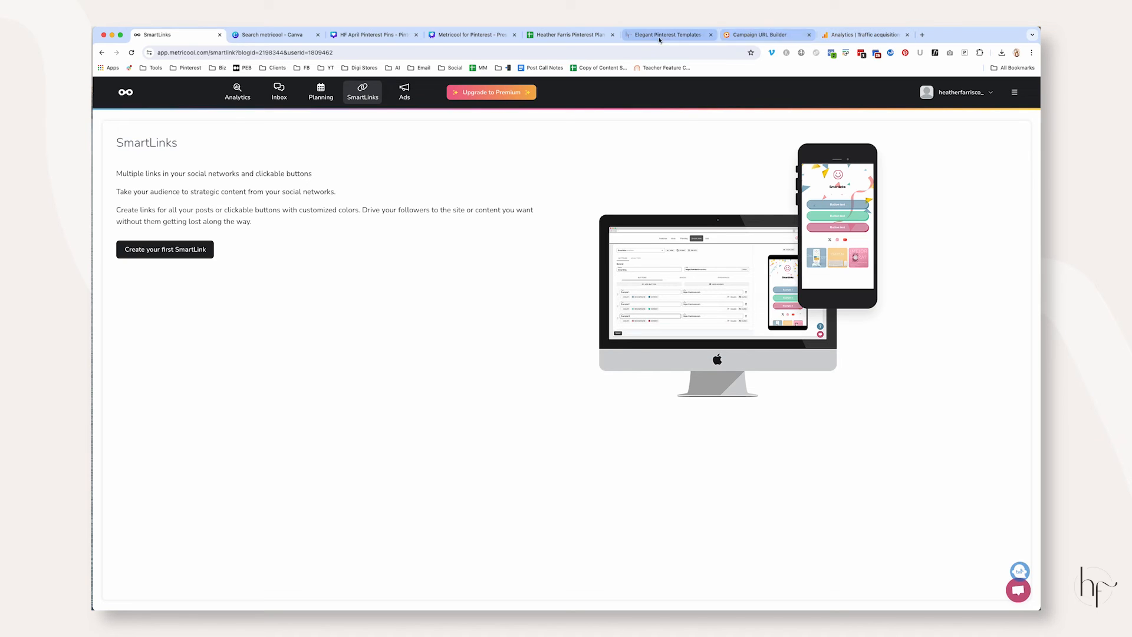
Open Instagram in a new browser tab, follow the profile's bio link and check that page with Pinterest Tag Helper
left_click(922, 36)
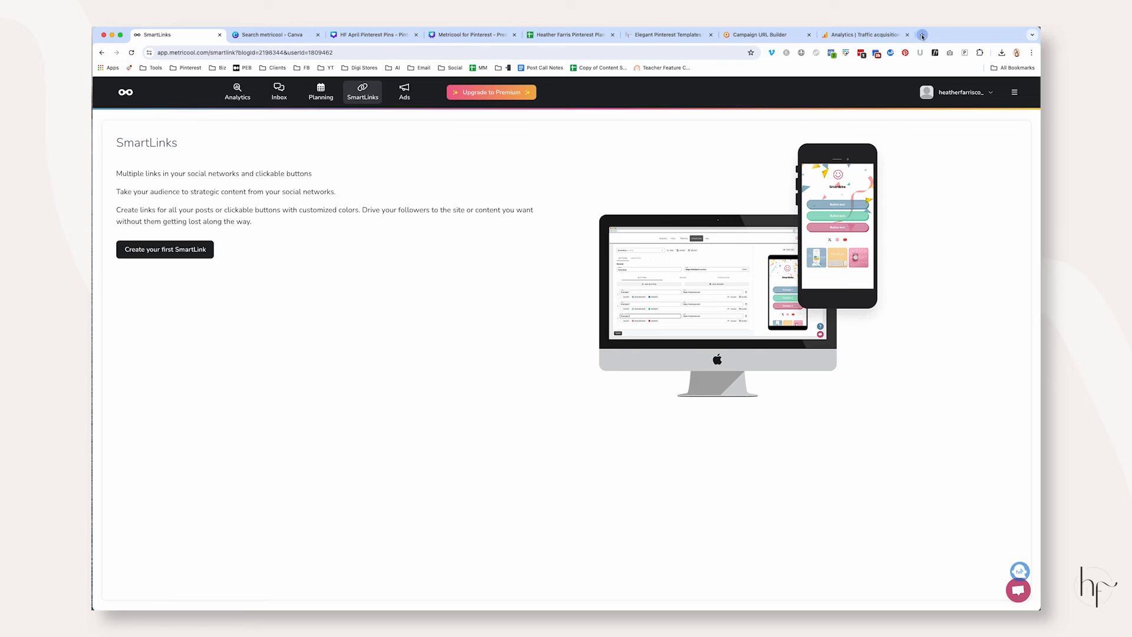
type("instag")
key("Return")
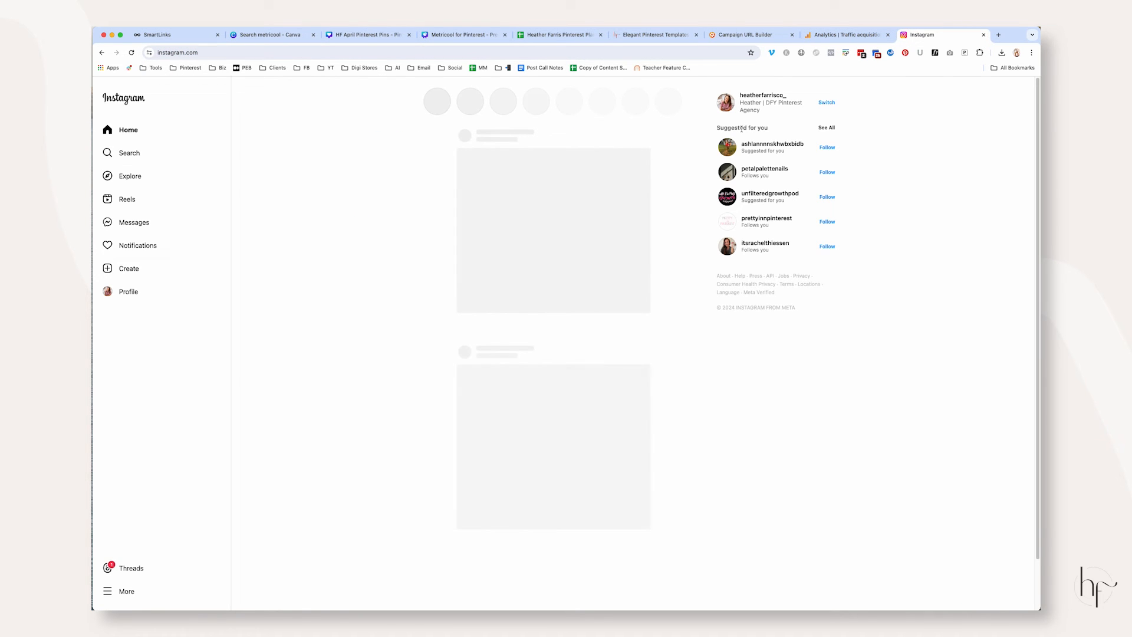
left_click(758, 96)
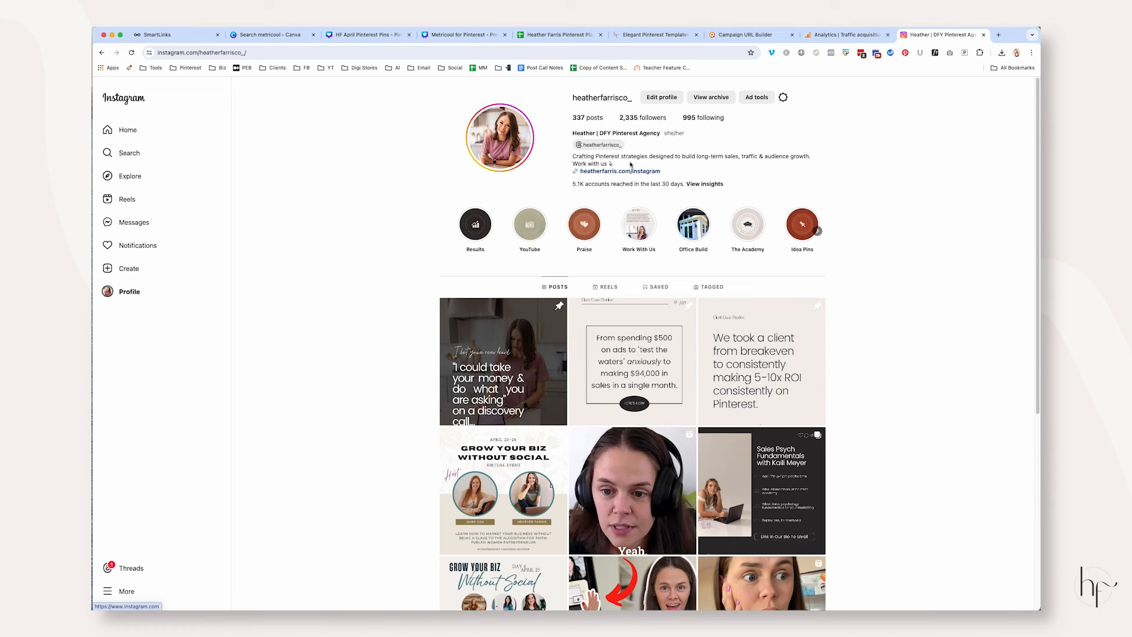
left_click(630, 174)
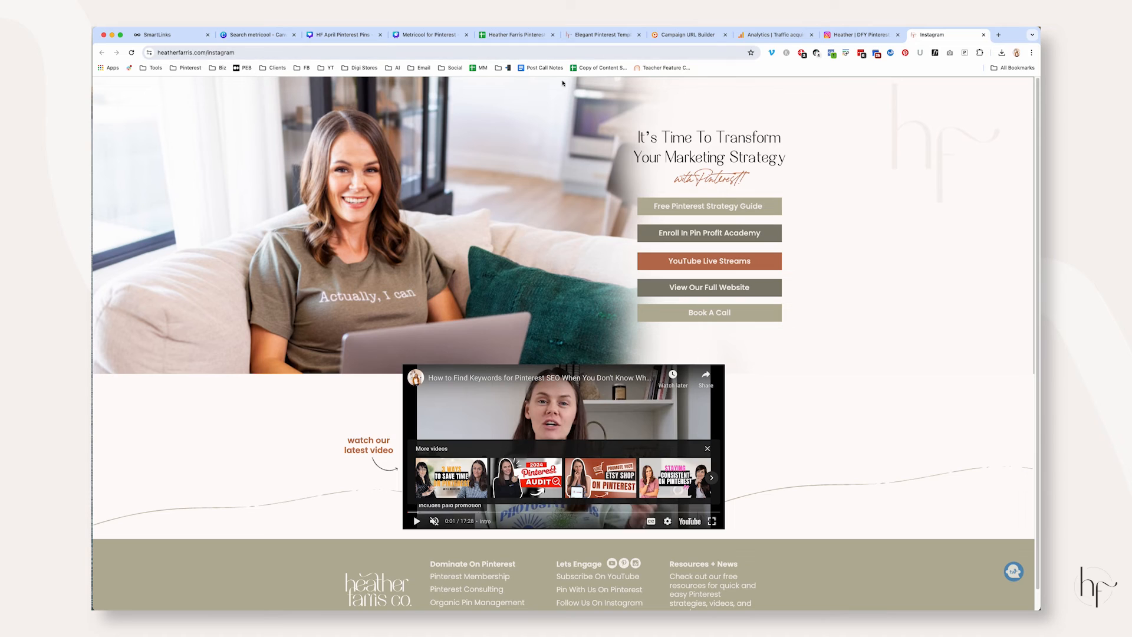
left_click(802, 53)
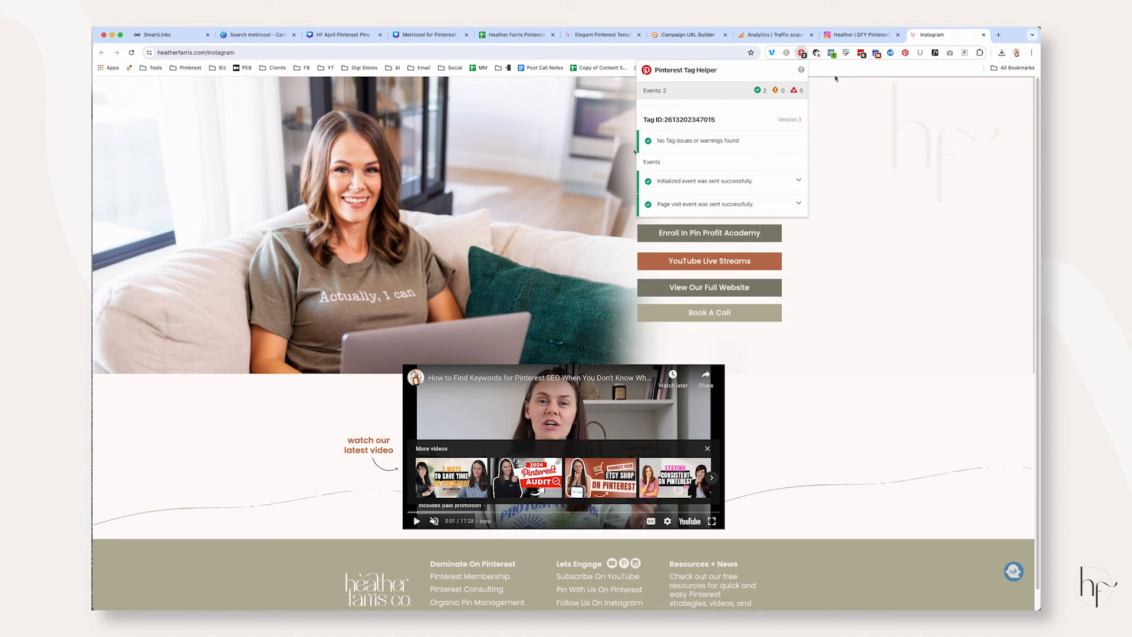
left_click(822, 382)
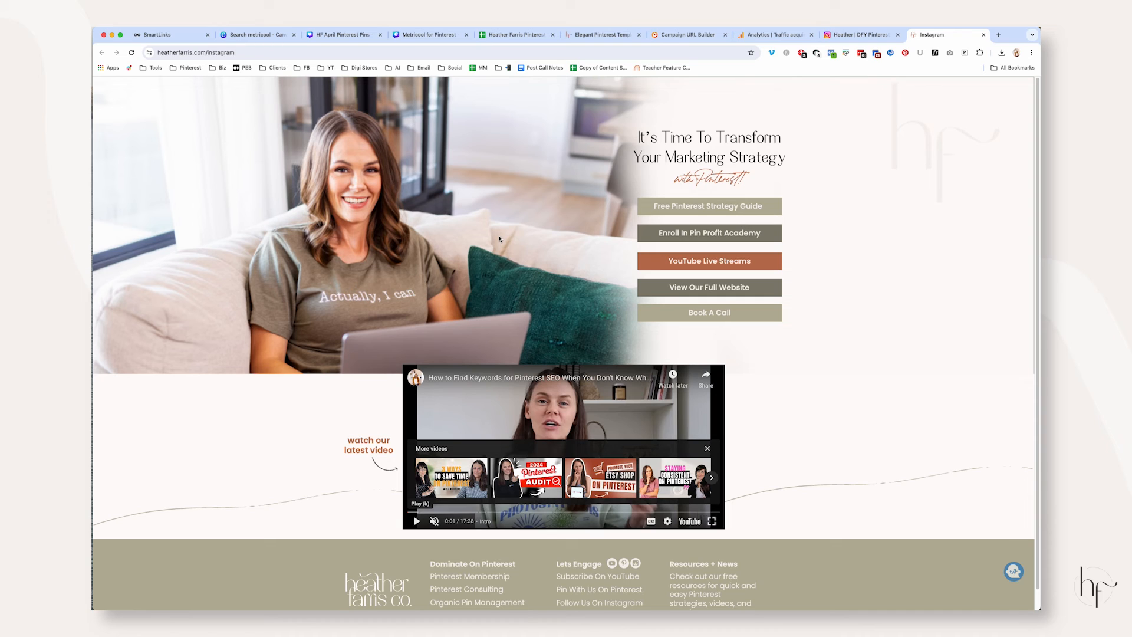
View the Google Analytics traffic acquisition report and return to Metricool's SmartLinks page
left_click(778, 35)
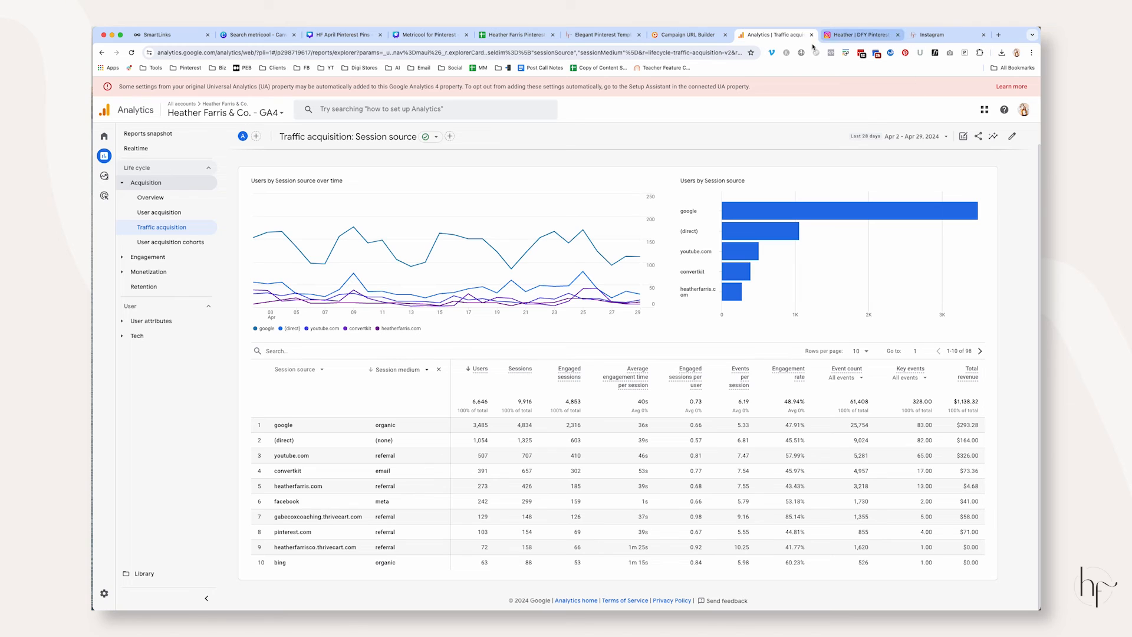
left_click(148, 37)
right_click(742, 356)
left_click(555, 216)
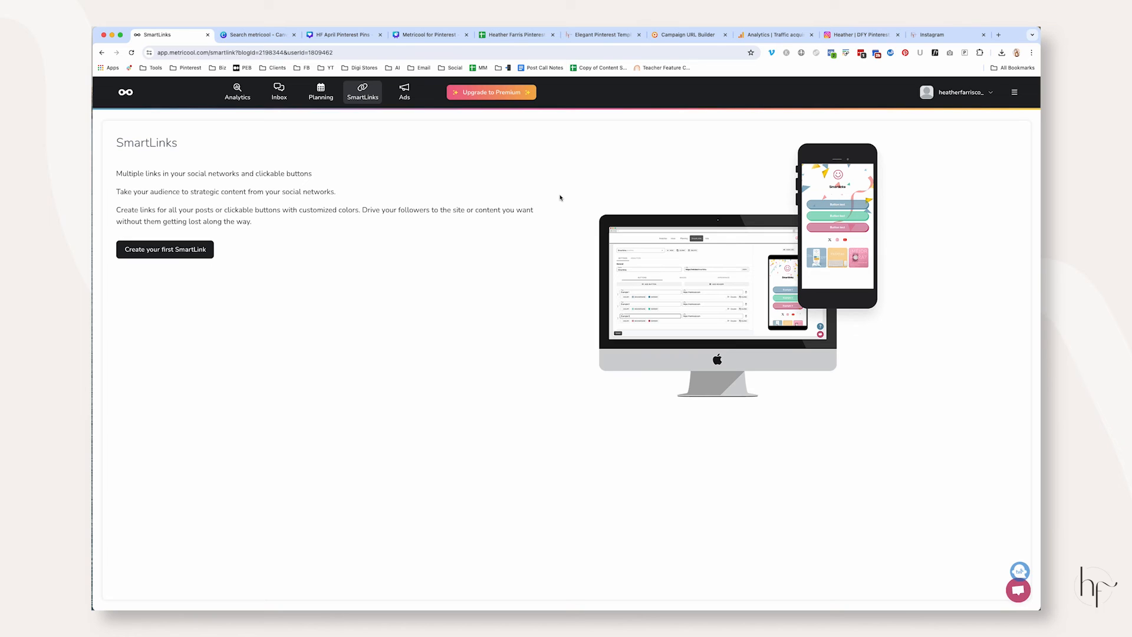
Switch to the Canva presentation and highlight the word "advertising" in the other features line
left_click(422, 35)
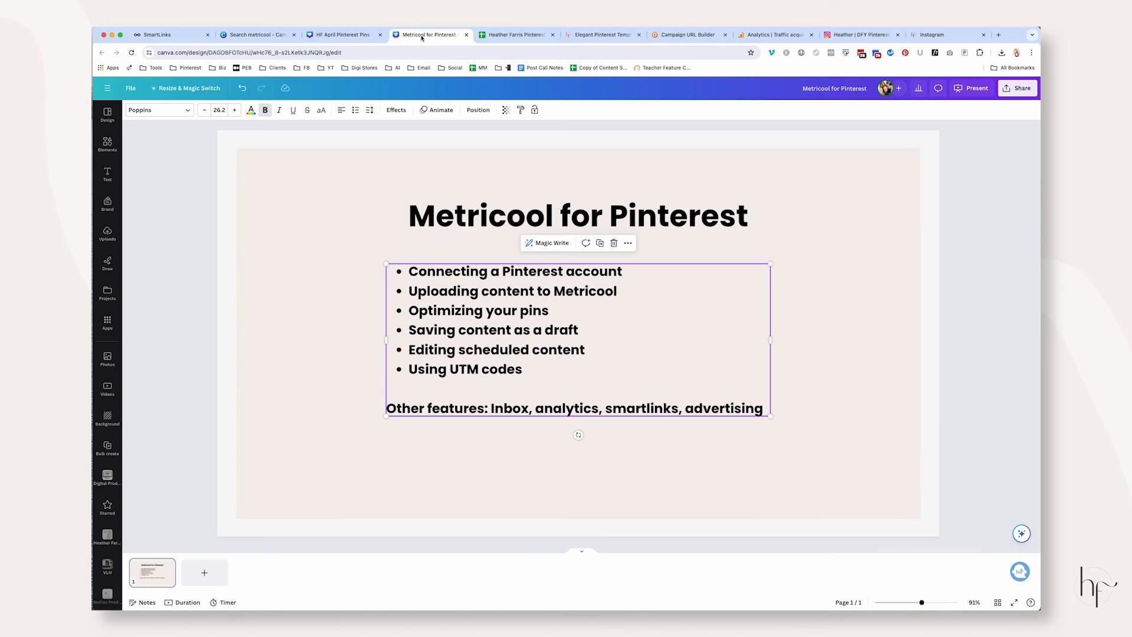
left_click(993, 247)
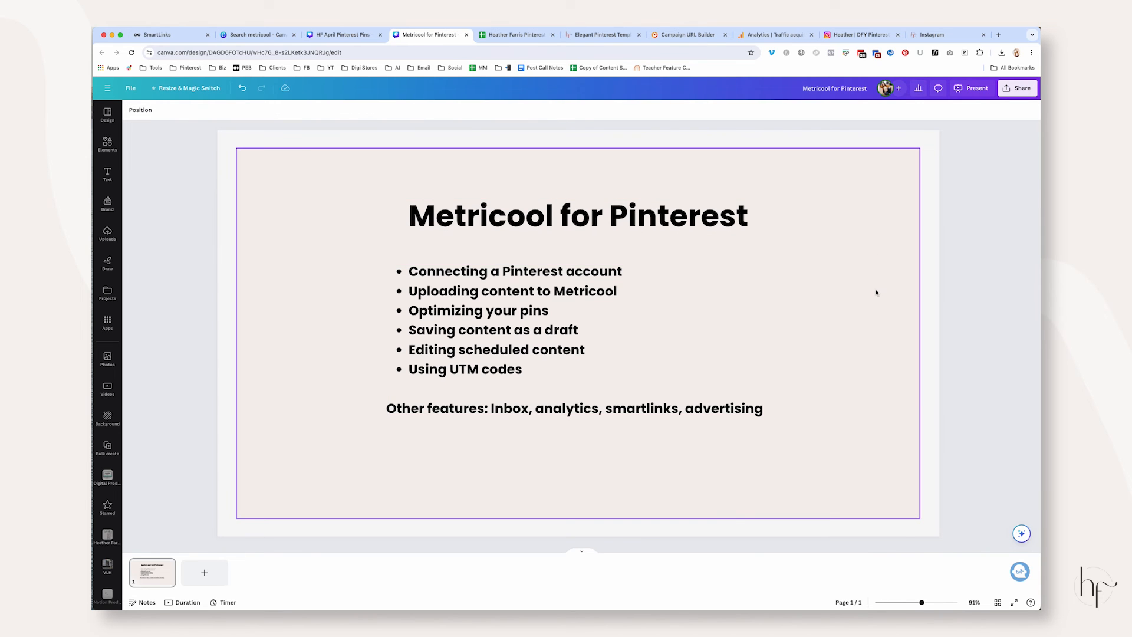
left_click(690, 409)
left_click(688, 410)
left_click_drag(687, 409, 777, 403)
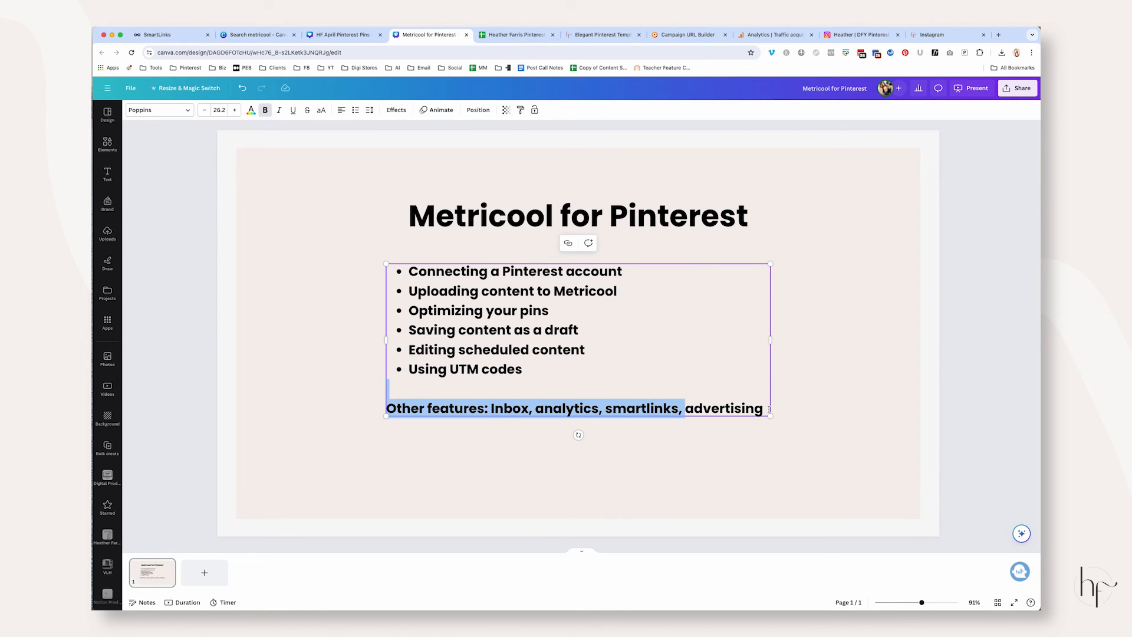
double_click(761, 409)
Return to Metricool and view the Ads campaigns section and the analytics Summary
left_click(157, 35)
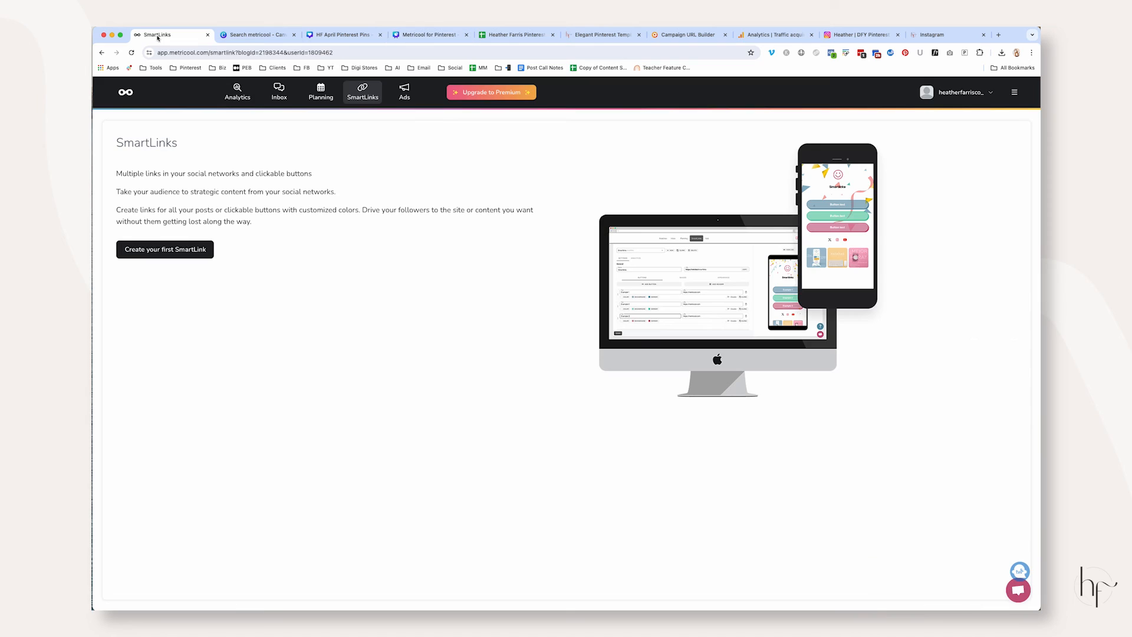
left_click(405, 94)
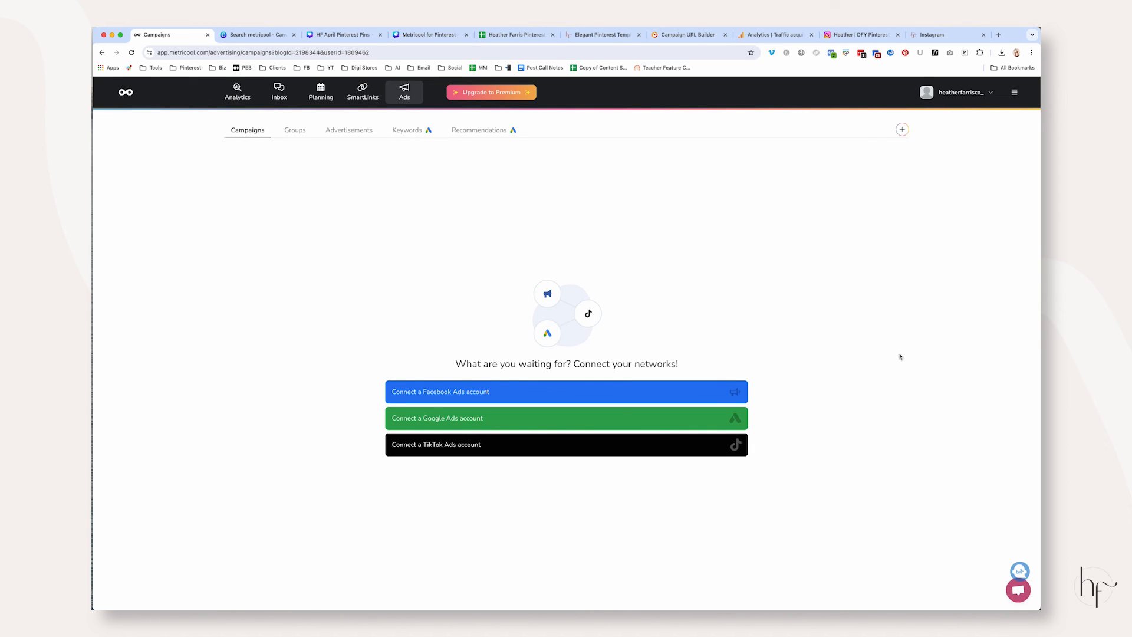
left_click(125, 92)
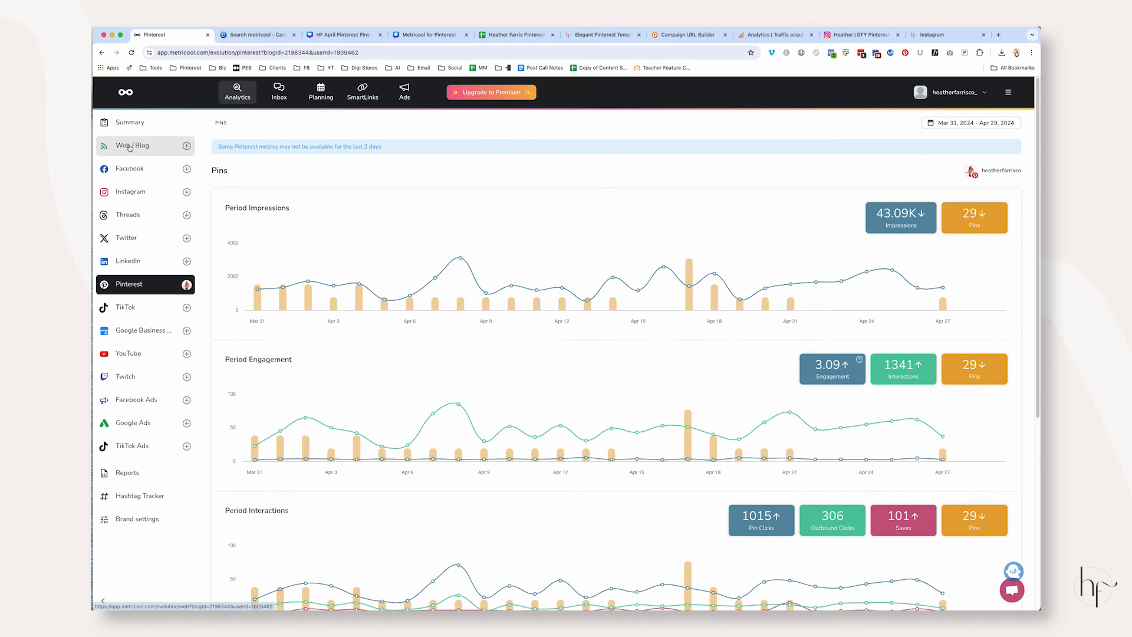
left_click(133, 122)
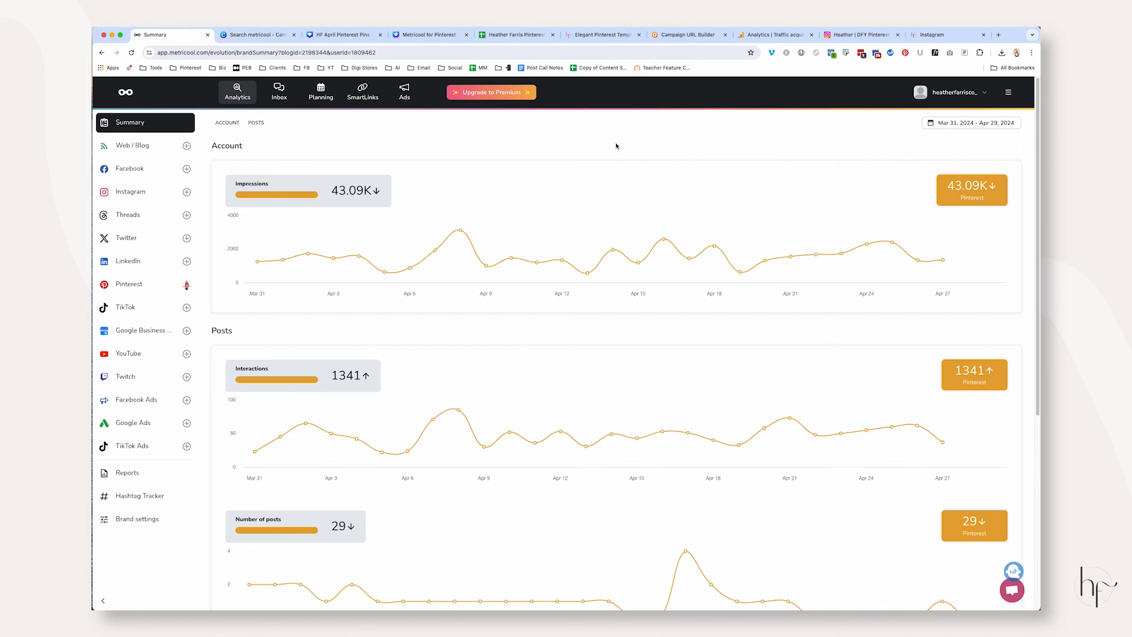
Search the web for "metricool pricing" and open Metricool's own pricing page
left_click(388, 53)
type("met")
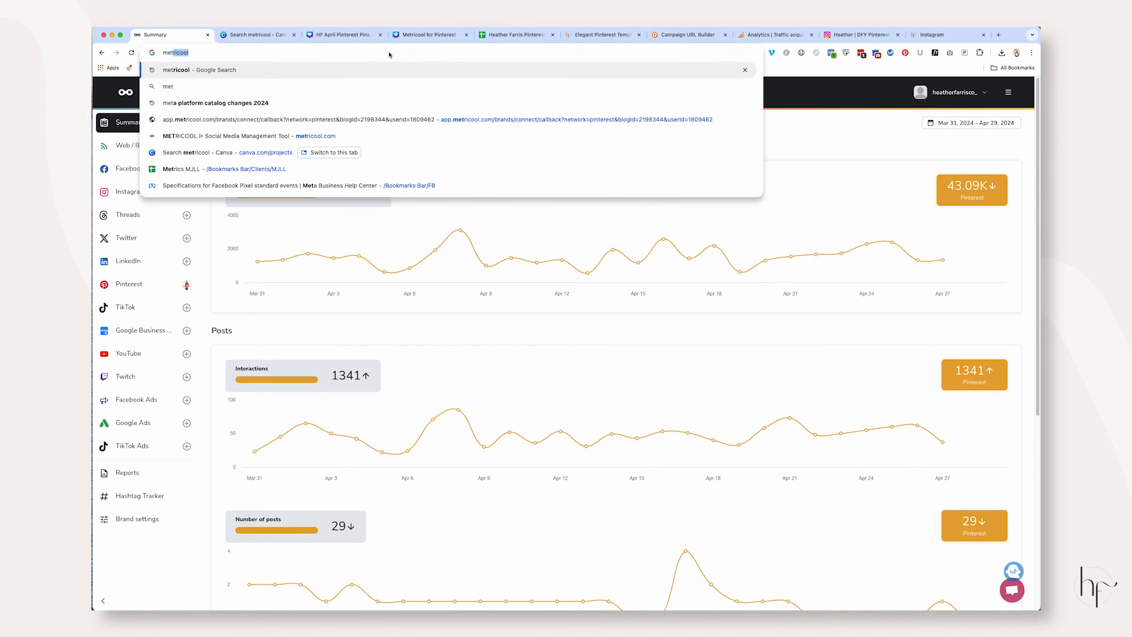
type("ricool pricing")
key("Return")
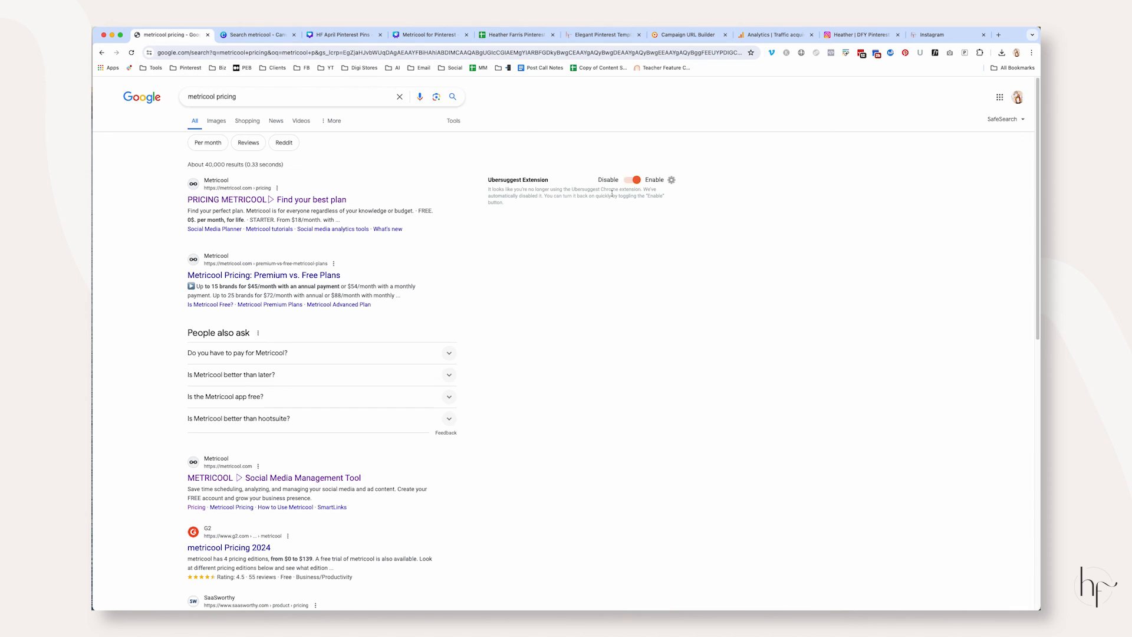
left_click(259, 200)
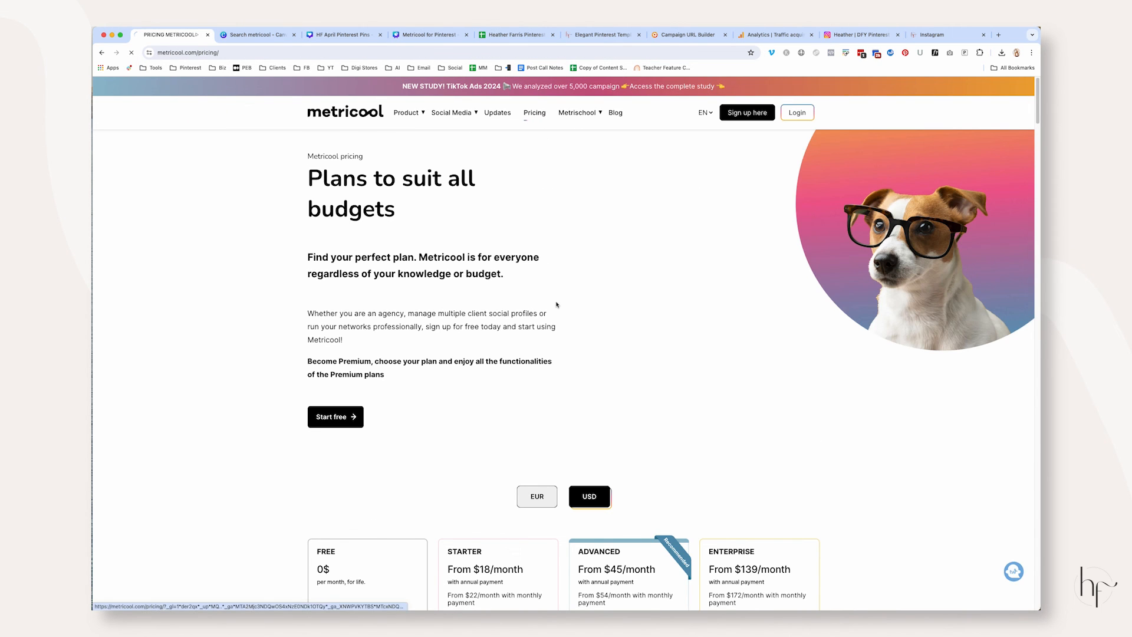
Compare the Metricool plans, examining the Starter plan's features and its prices per number of brands
scroll(582, 222, "down", 7)
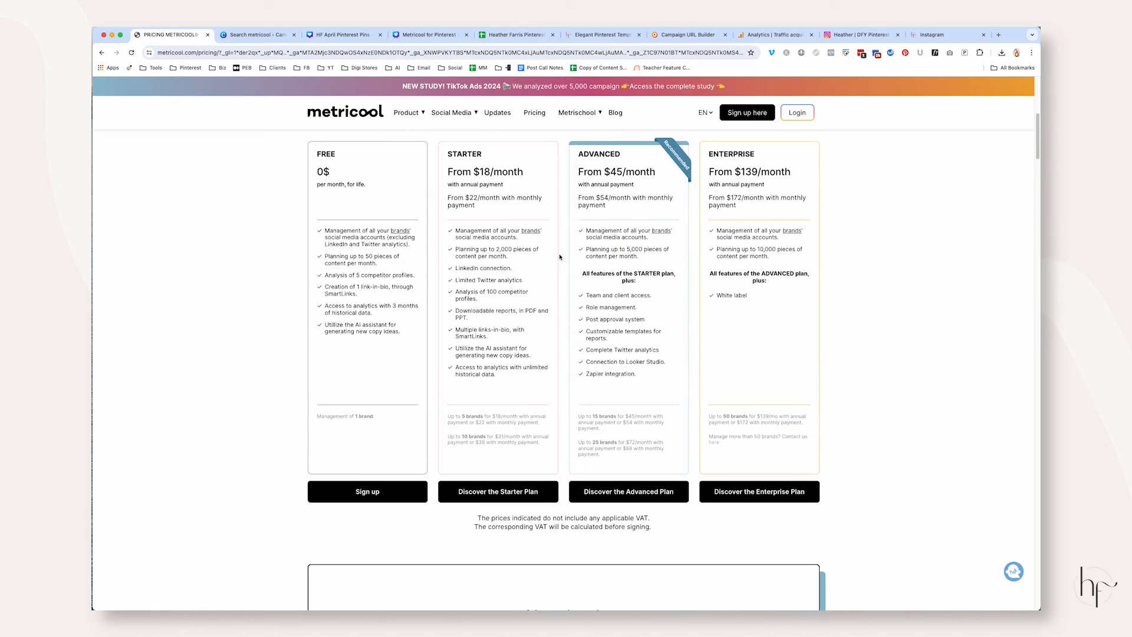
scroll(560, 255, "up", 2)
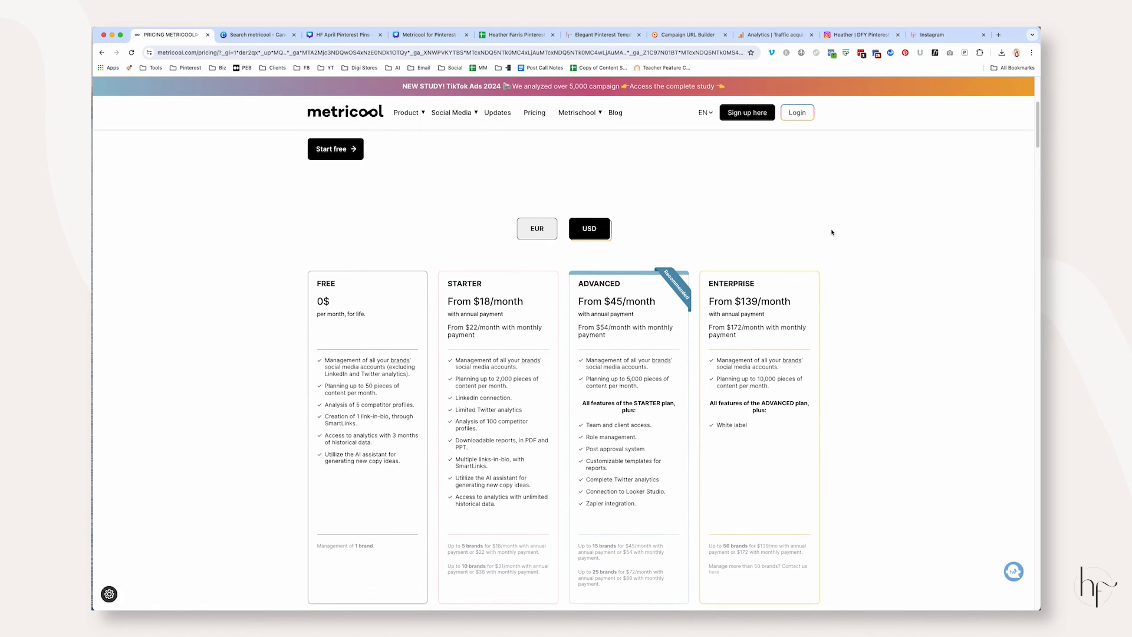
scroll(834, 230, "down", 2)
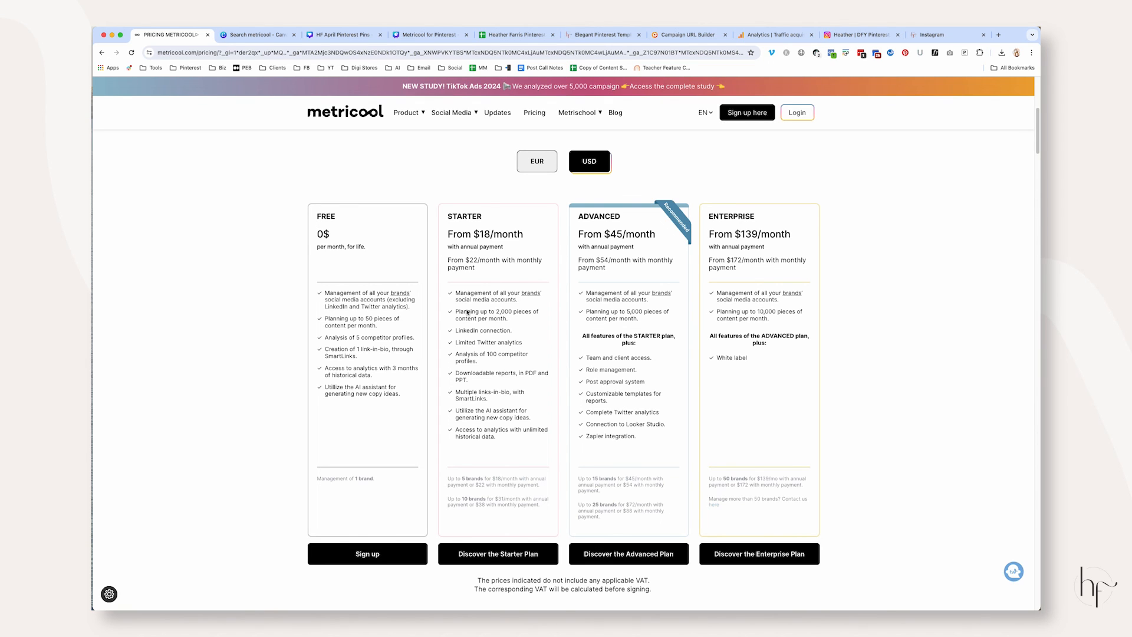
left_click_drag(448, 219, 549, 459)
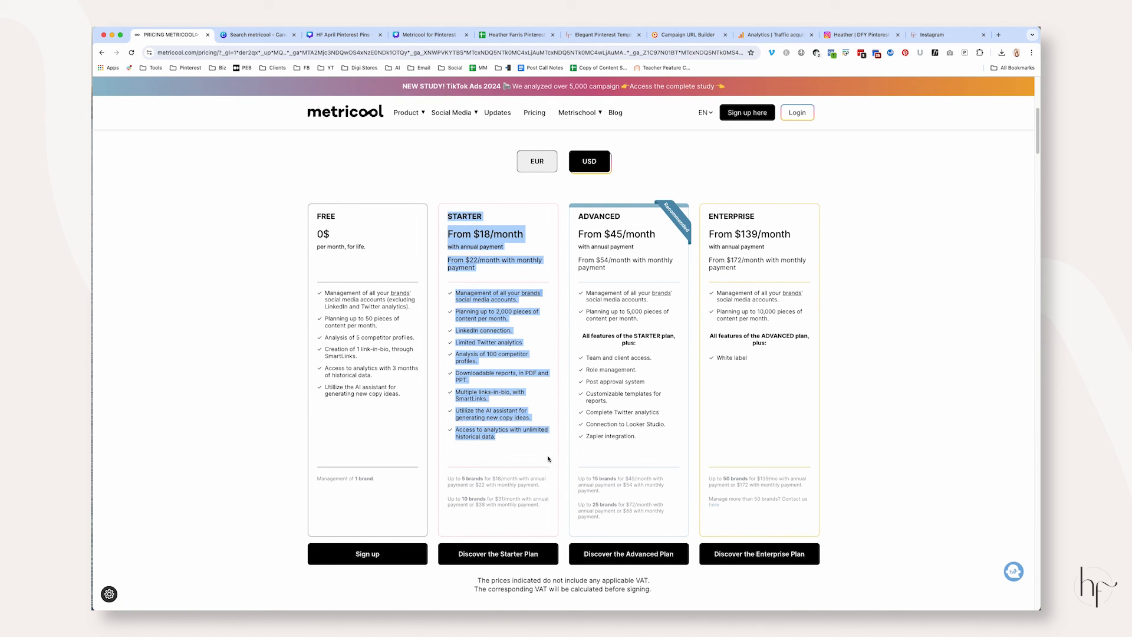
left_click(489, 270)
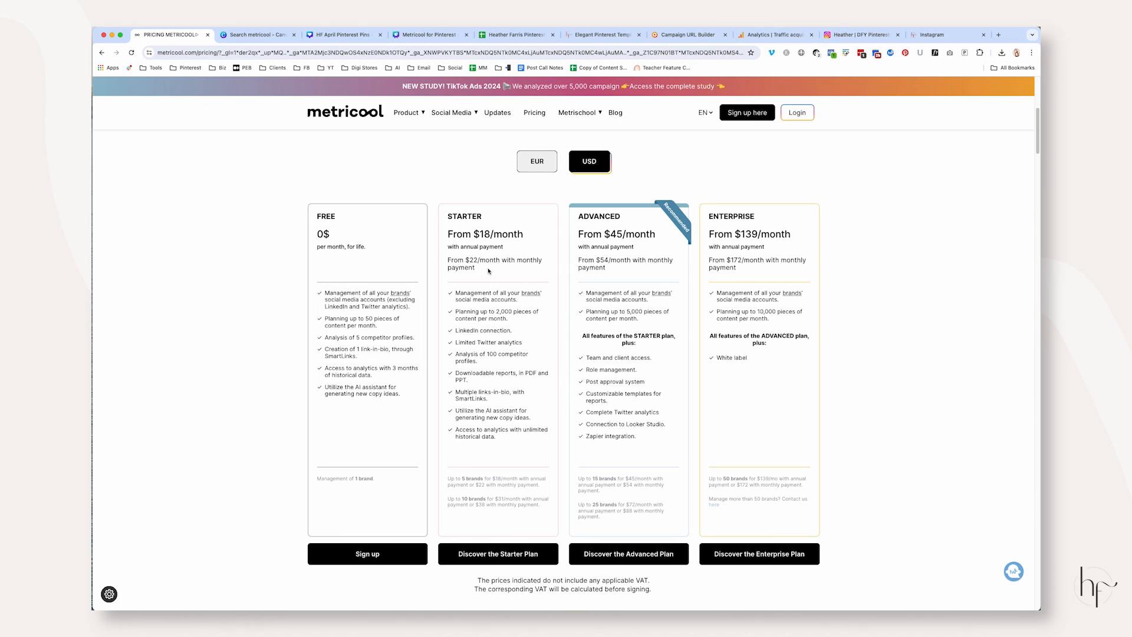
left_click_drag(455, 347, 506, 442)
left_click(449, 485)
left_click_drag(447, 478, 555, 484)
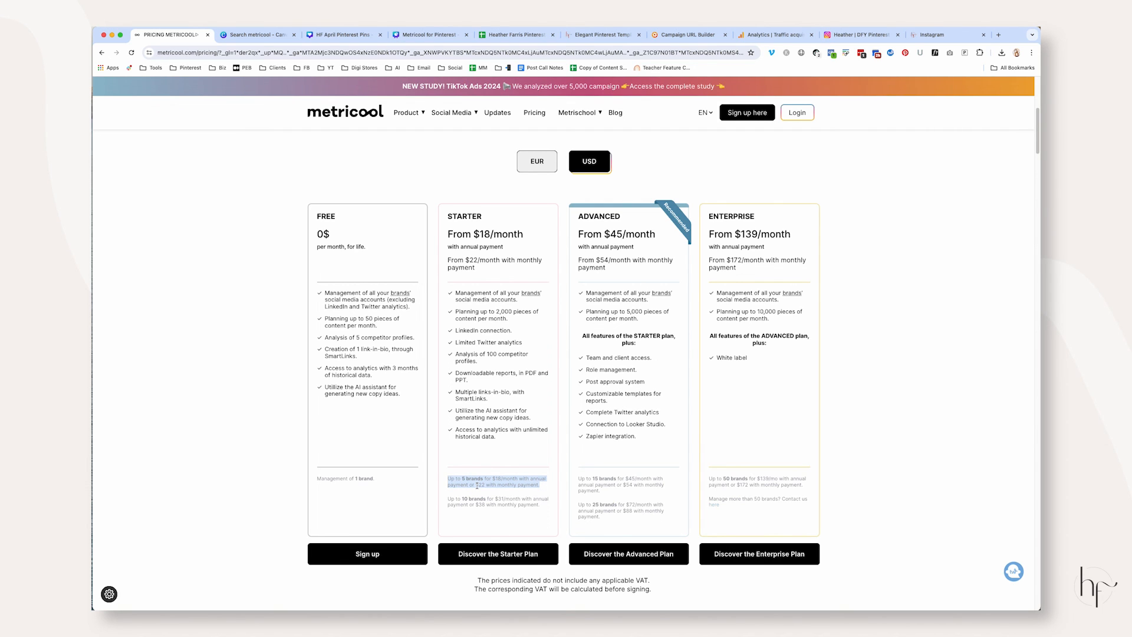
left_click_drag(518, 444, 471, 311)
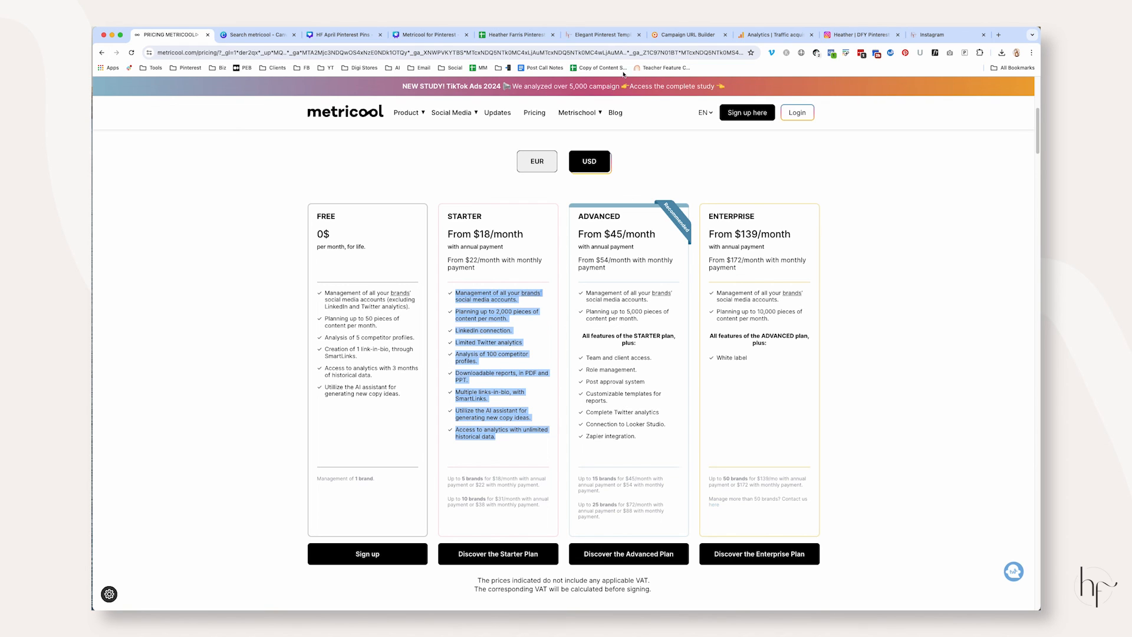
Go back into the Metricool account from the pricing page and open the list of brands
left_click(811, 118)
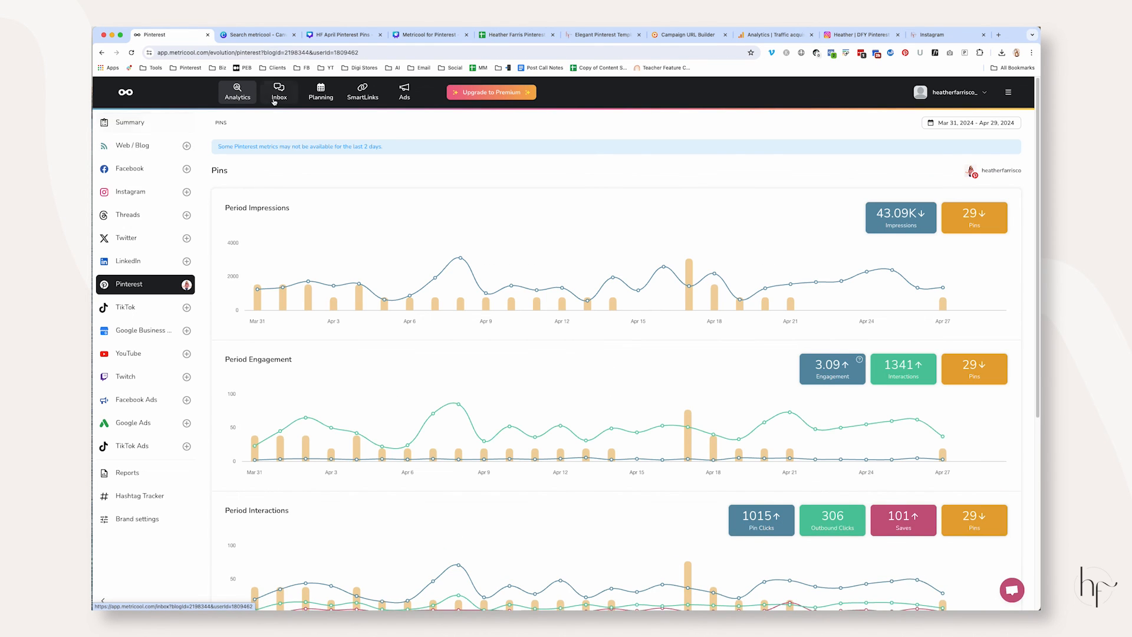
left_click(952, 92)
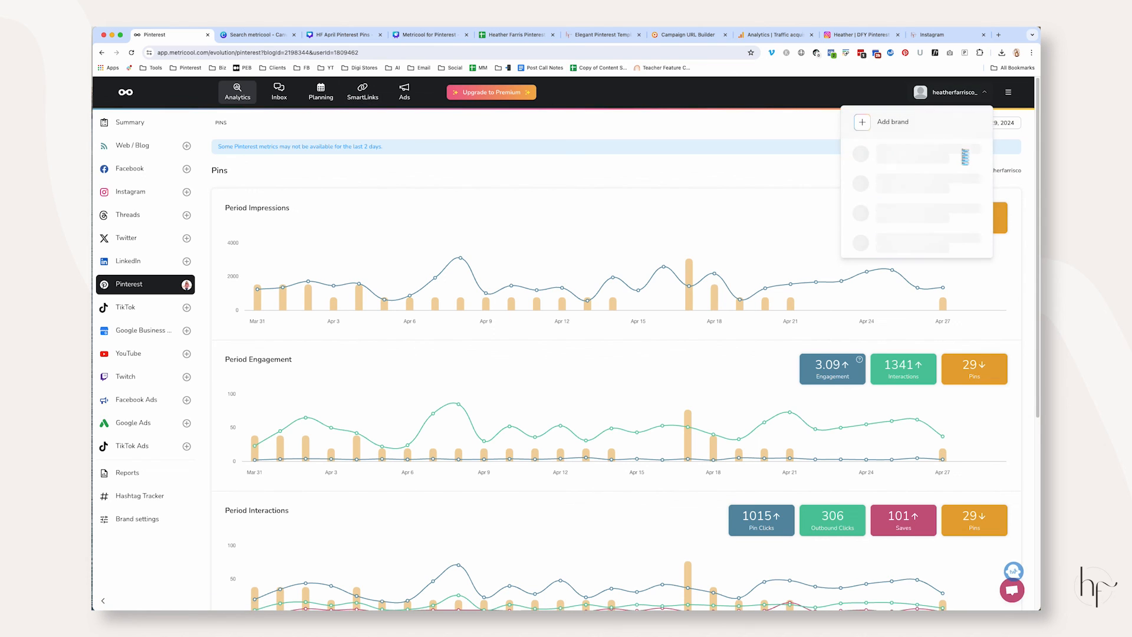